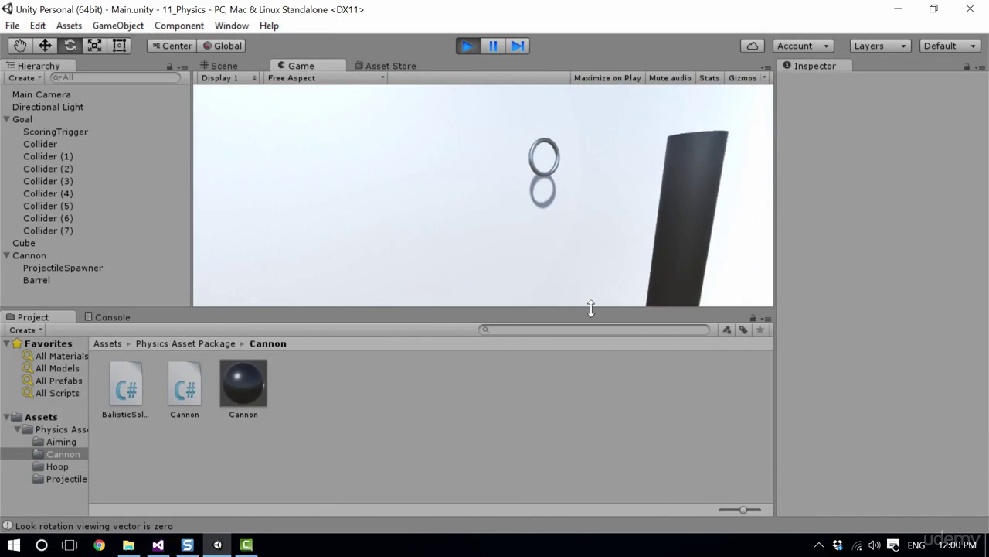
Set the Cannon's Balistic Solver target Z to 12.57 and its launch velocity to 100 in the running game.
{"action": "left_click", "coordinate": [30, 255]}
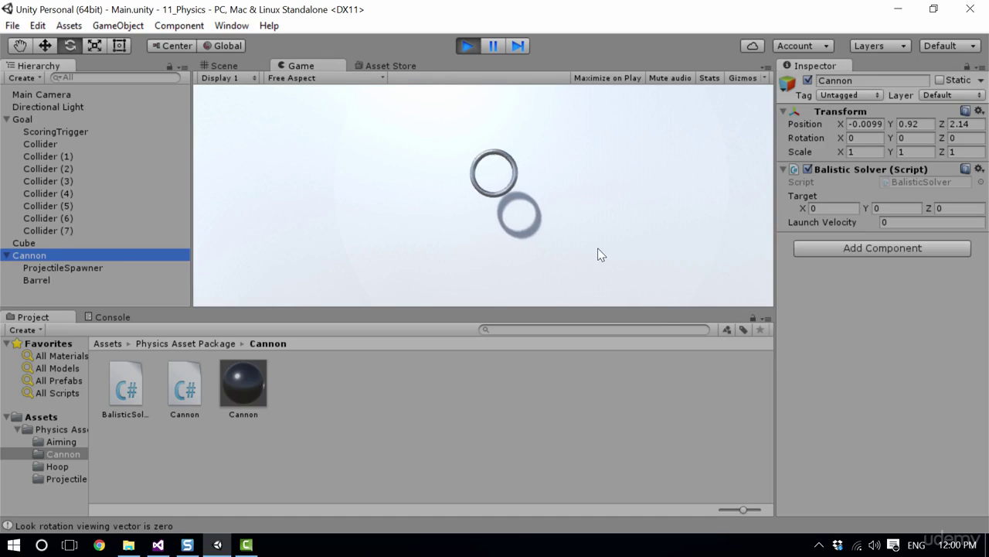
{"action": "left_click", "coordinate": [944, 207]}
{"action": "type", "text": "1"}
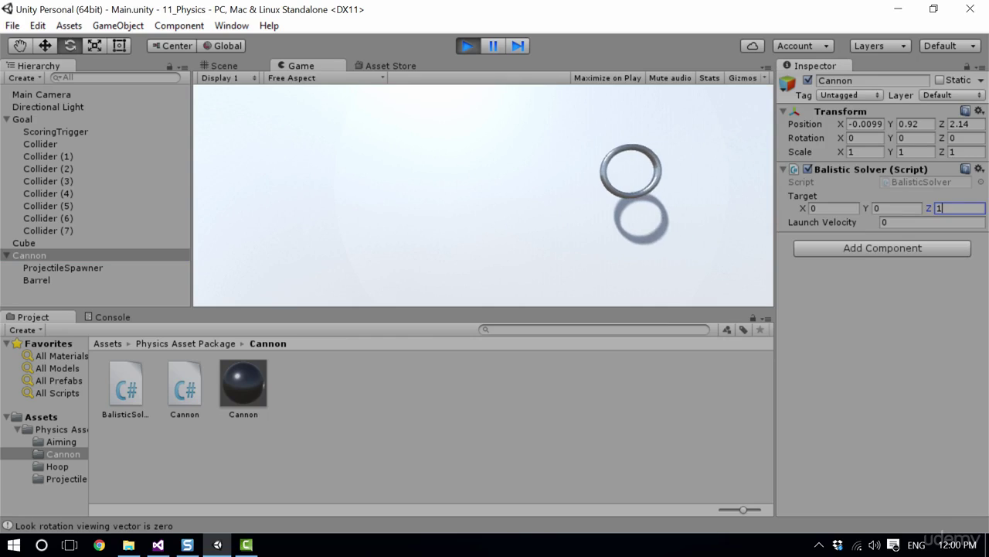
{"action": "type", "text": "2.57"}
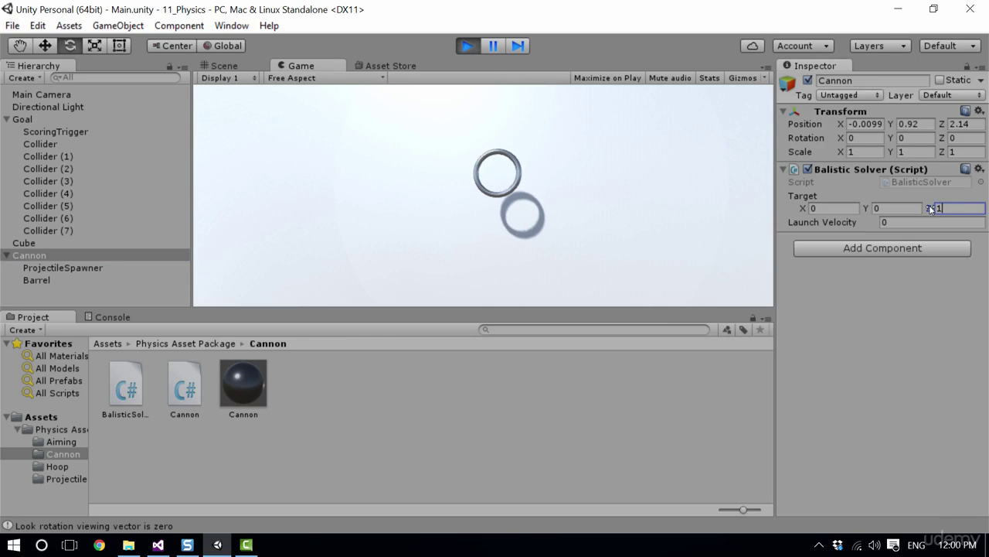
{"action": "left_click", "coordinate": [462, 241]}
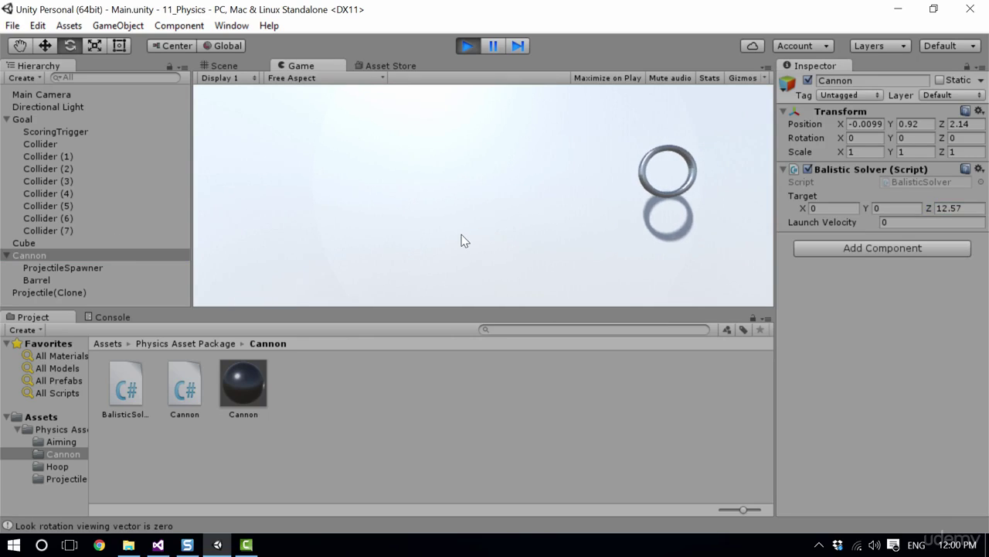
{"action": "left_click", "coordinate": [937, 221]}
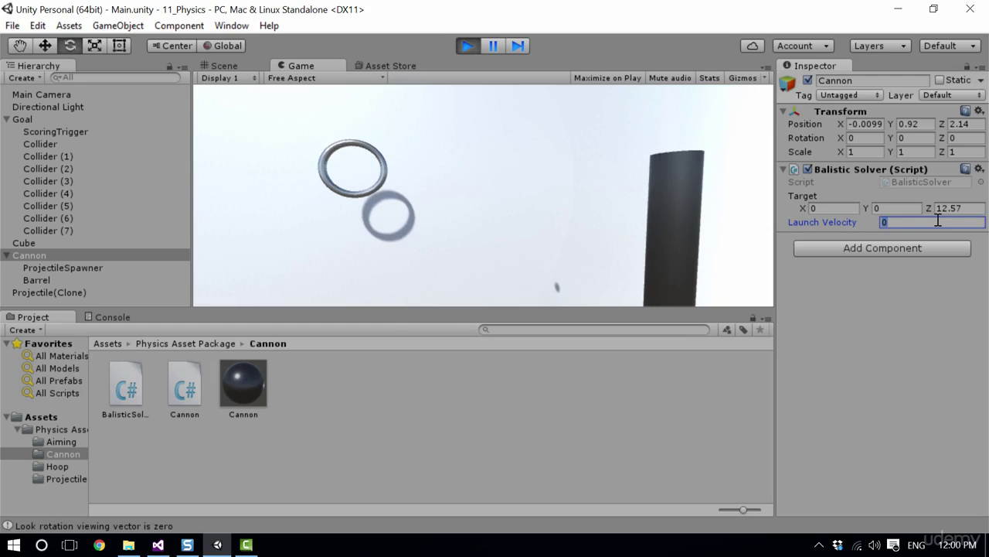
{"action": "type", "text": "100"}
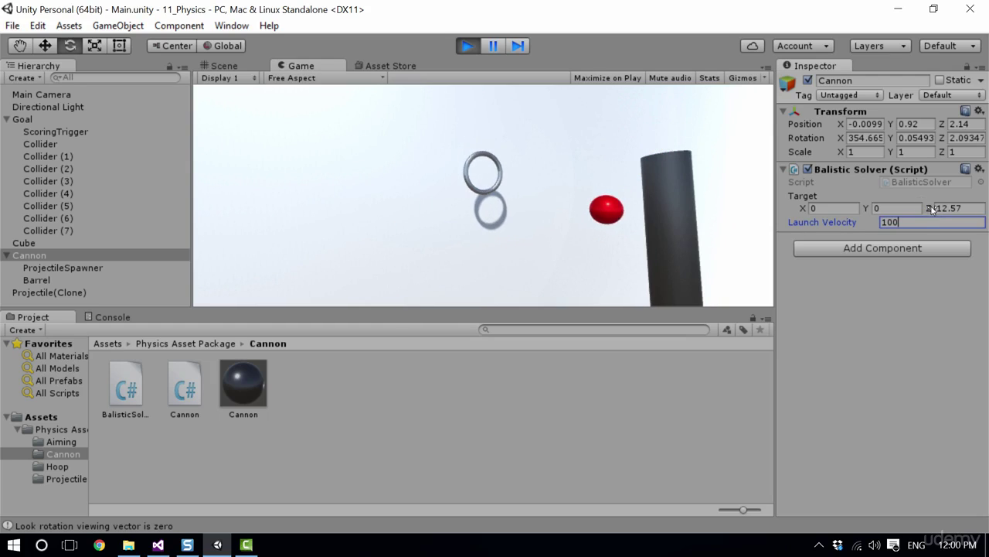
Re-aim the cannon by trying smaller target Z values of 4.02 and 2.61.
{"action": "left_click", "coordinate": [943, 209]}
{"action": "type", "text": "5.09"}
{"action": "key", "text": "BackSpace"}
{"action": "key", "text": "BackSpace"}
{"action": "key", "text": "BackSpace"}
{"action": "key", "text": "BackSpace"}
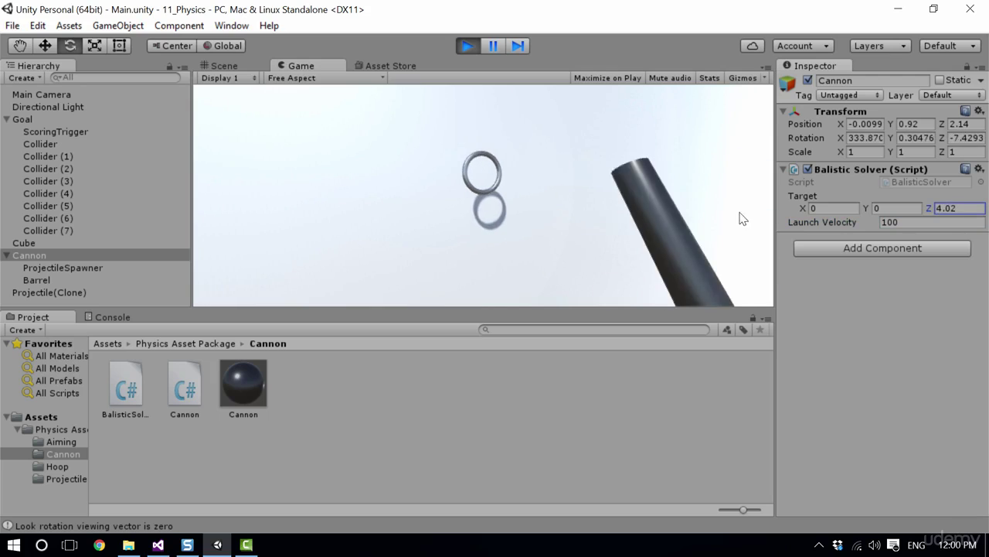
{"action": "type", "text": "2.61"}
{"action": "key", "text": "Return"}
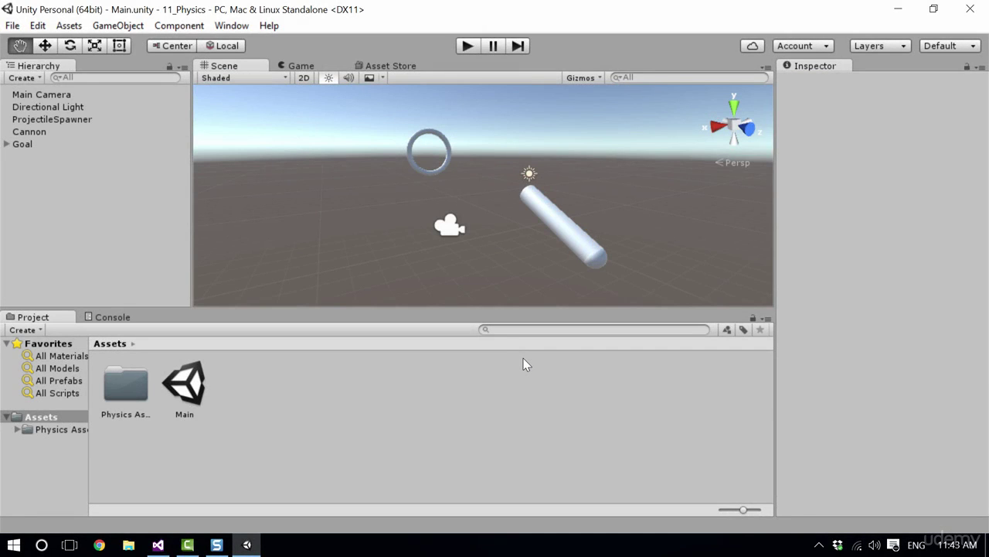
Run the scene to check how the cannon, projectiles and hoop currently look, and stop it.
{"action": "left_click", "coordinate": [466, 46]}
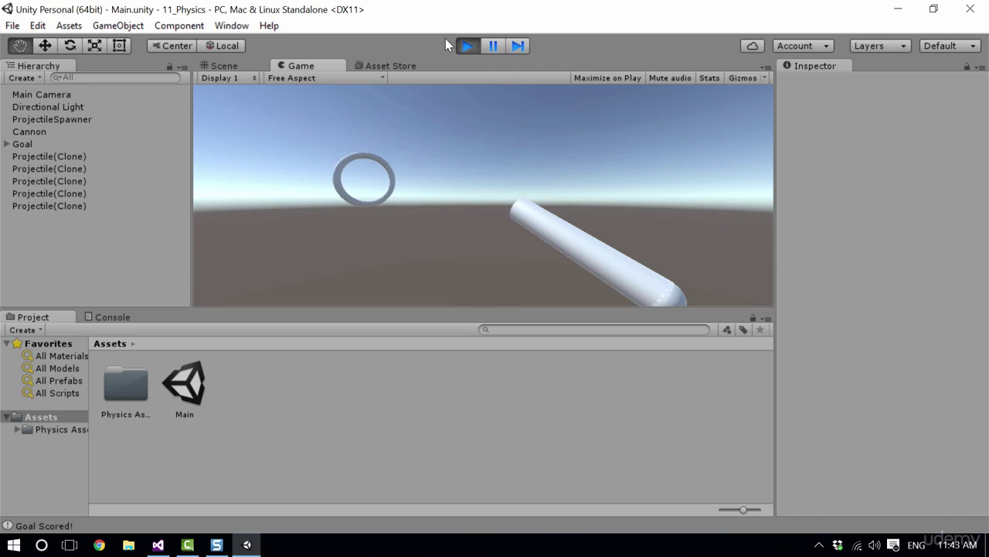
{"action": "left_click", "coordinate": [468, 46]}
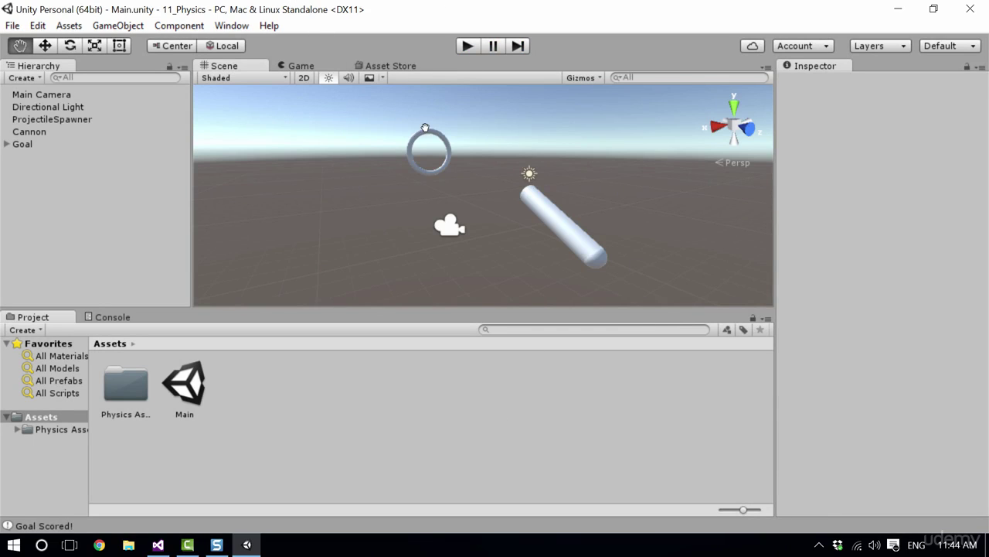
{"action": "right_click", "coordinate": [341, 424]}
{"action": "left_click", "coordinate": [284, 417]}
Create a material named Cannon in the Cannon folder of the Physics Asset Package.
{"action": "left_click", "coordinate": [125, 385]}
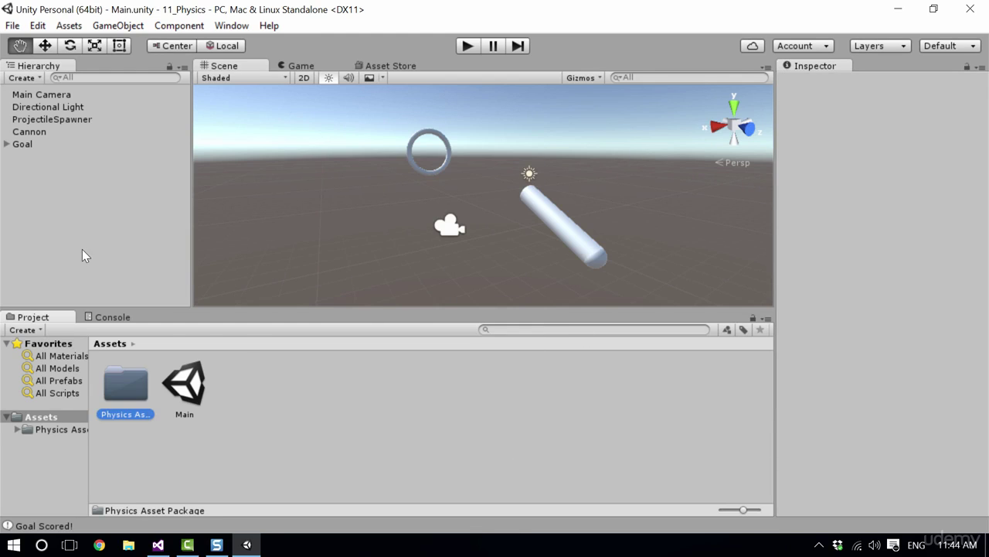
{"action": "double_click", "coordinate": [125, 385]}
{"action": "double_click", "coordinate": [186, 386]}
{"action": "right_click", "coordinate": [255, 446]}
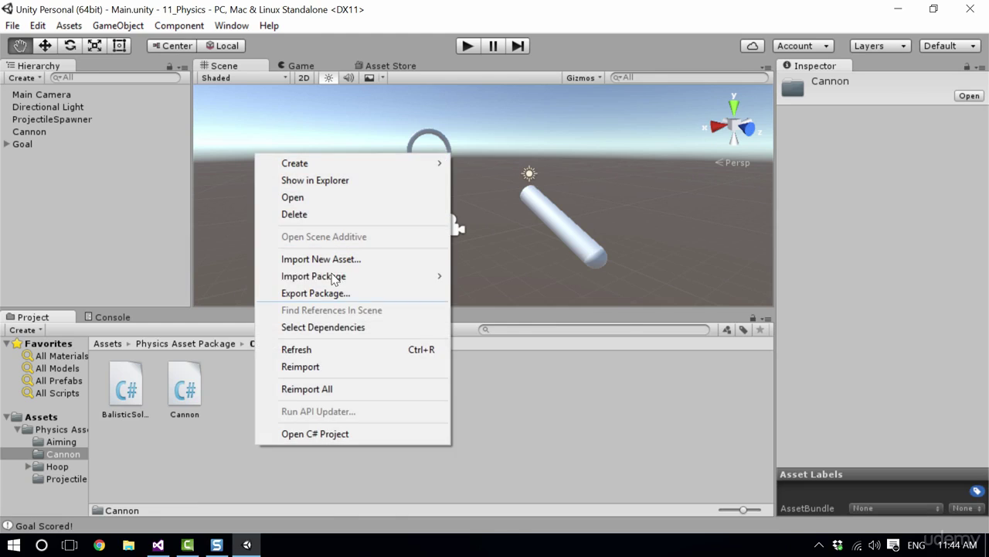
{"action": "mouse_move", "coordinate": [294, 163]}
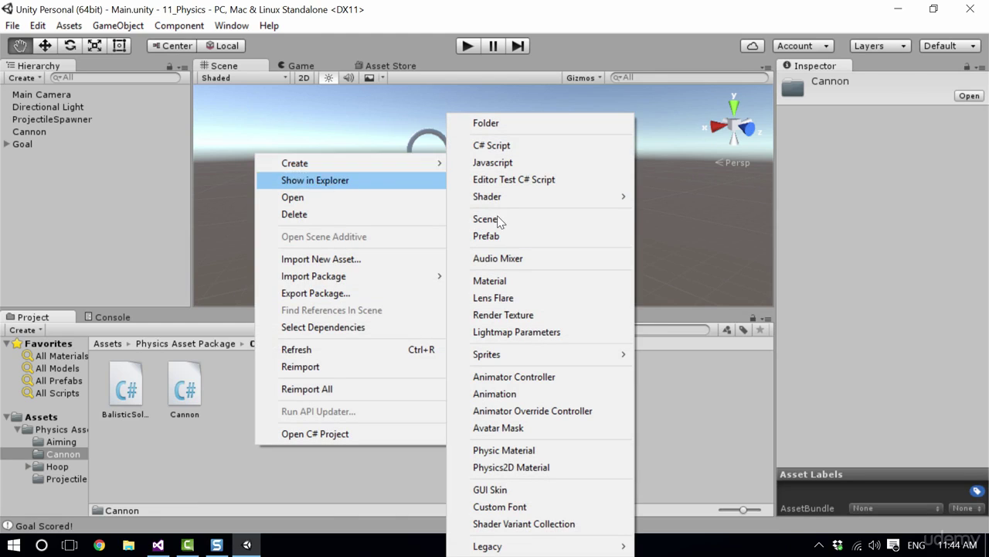
{"action": "left_click", "coordinate": [490, 281]}
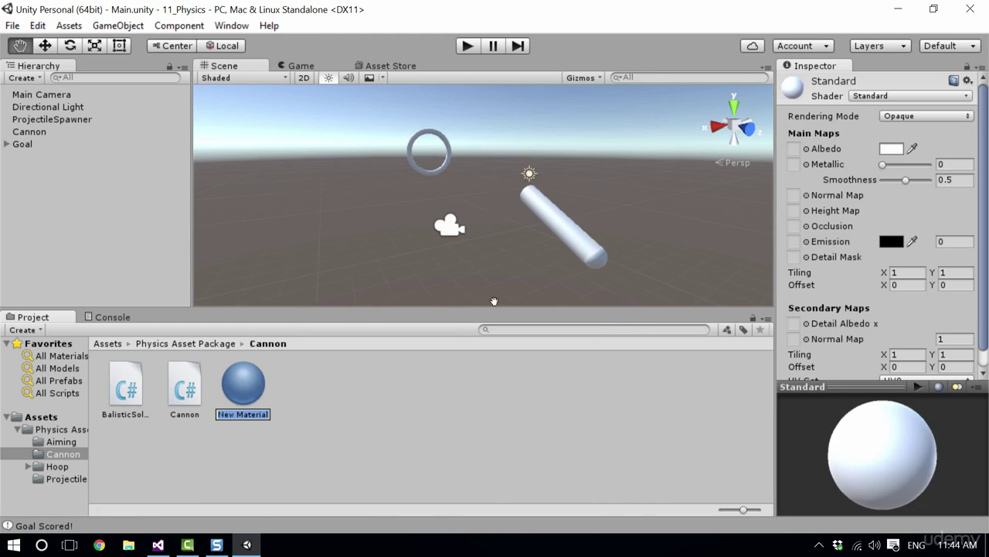
{"action": "key", "text": "BackSpace"}
{"action": "type", "text": "Cannon"}
{"action": "key", "text": "Return"}
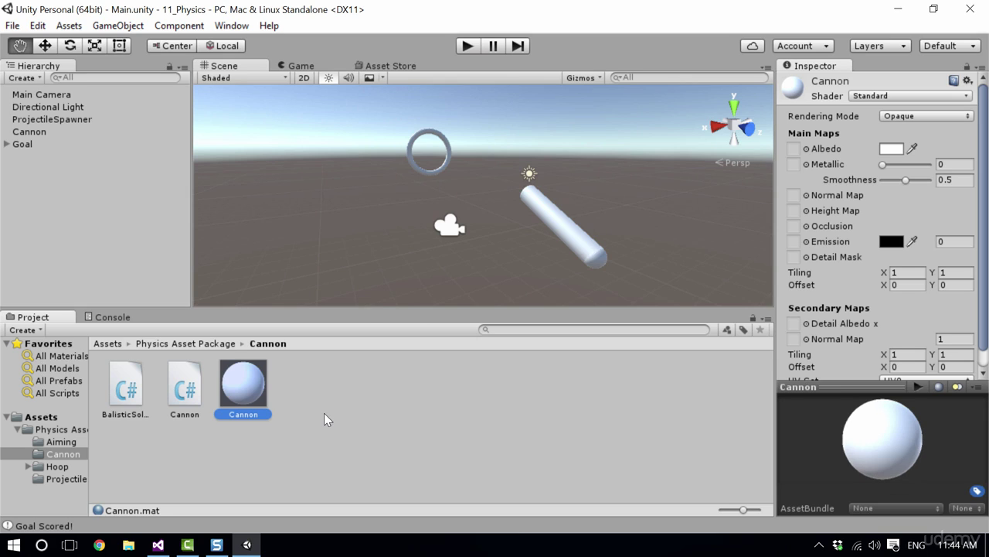
Give the Cannon material a dark grey albedo, a metallic value of 1 and a smoothness of about 0.72.
{"action": "left_click", "coordinate": [891, 149]}
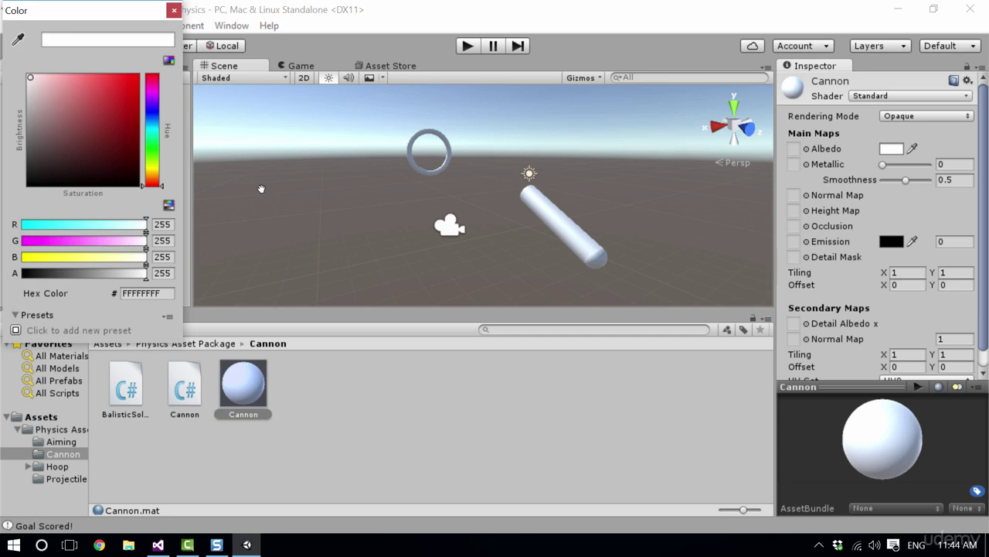
{"action": "left_click_drag", "start_coordinate": [77, 147], "coordinate": [14, 143]}
{"action": "left_click", "coordinate": [173, 11]}
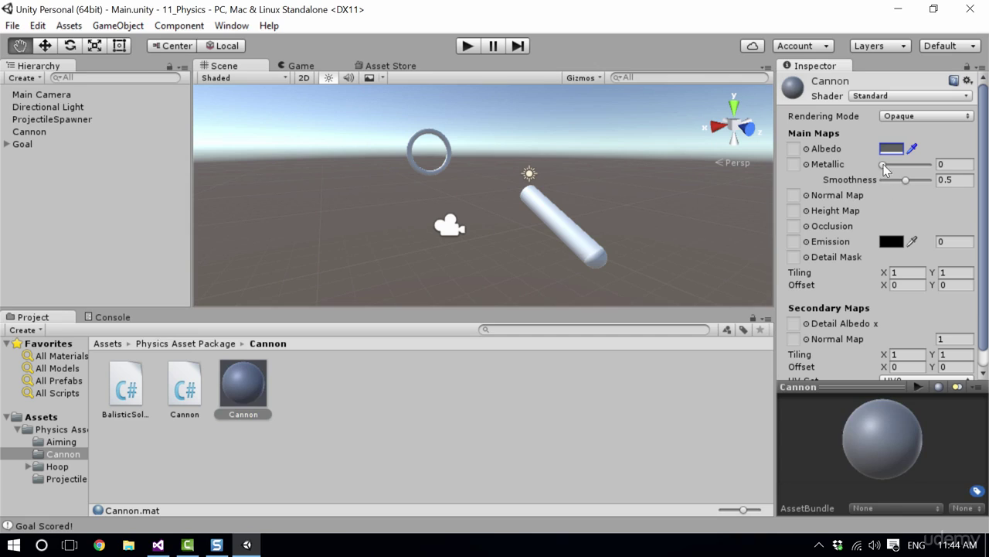
{"action": "left_click_drag", "start_coordinate": [882, 165], "coordinate": [915, 186]}
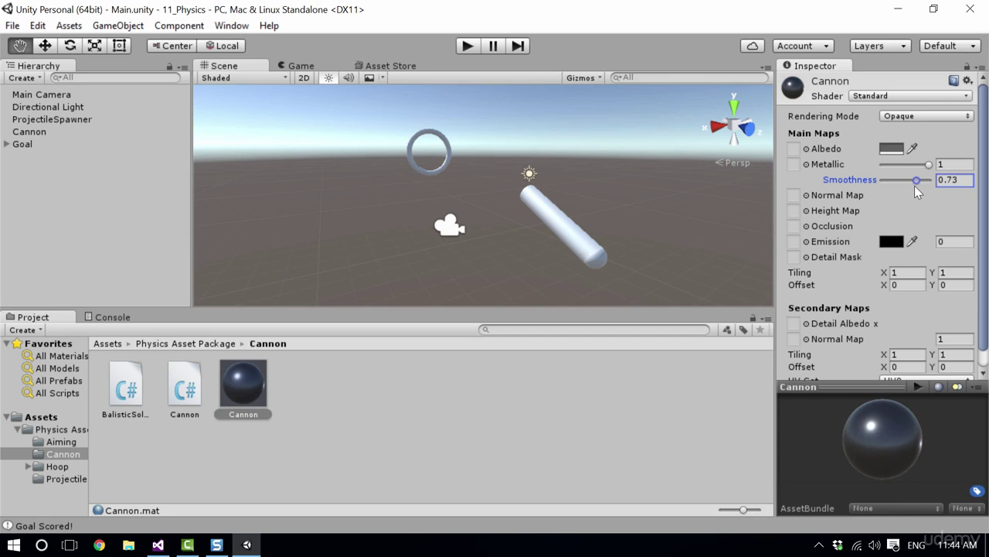
Apply the Cannon material to the cannon in the scene and play-test the look.
{"action": "left_click_drag", "start_coordinate": [252, 397], "coordinate": [580, 248]}
{"action": "left_click_drag", "start_coordinate": [255, 382], "coordinate": [404, 182]}
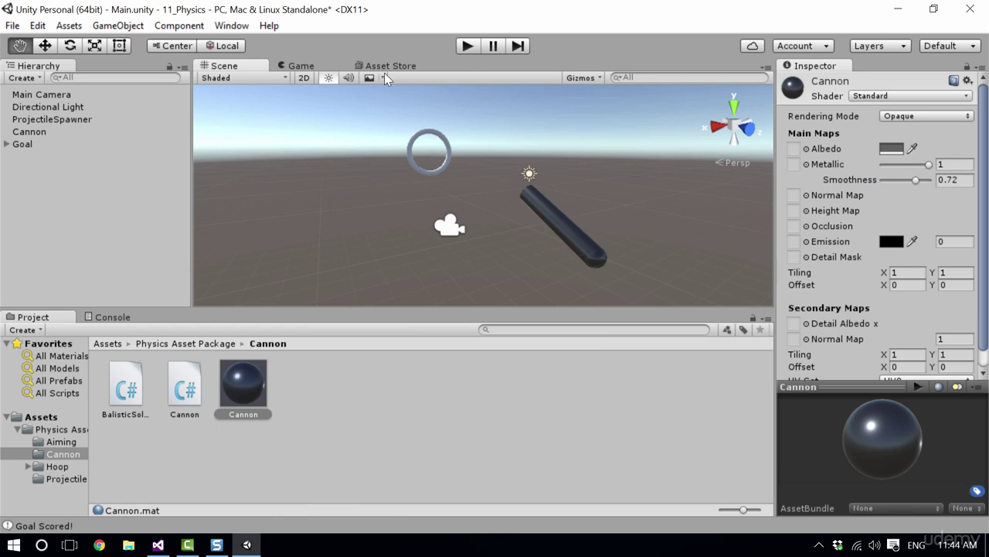
{"action": "left_click", "coordinate": [467, 46]}
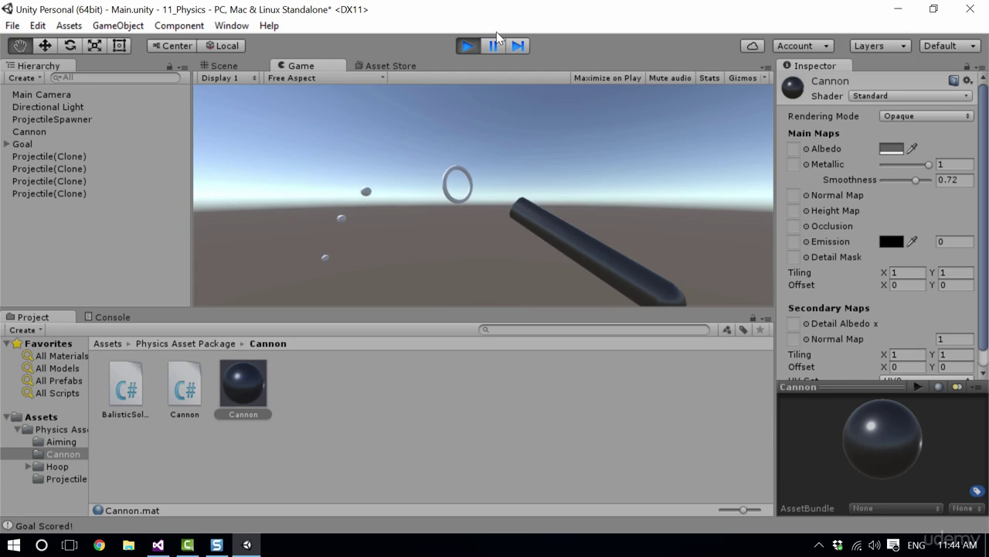
{"action": "left_click", "coordinate": [465, 45]}
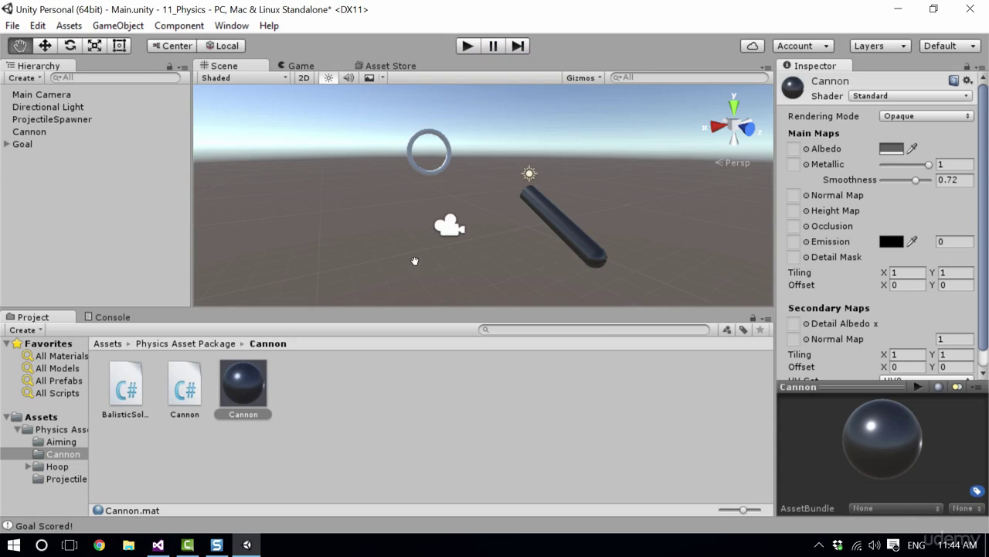
Create a material named Projectile in the Projectile folder of the Physics Asset Package.
{"action": "left_click", "coordinate": [184, 343]}
{"action": "double_click", "coordinate": [304, 382]}
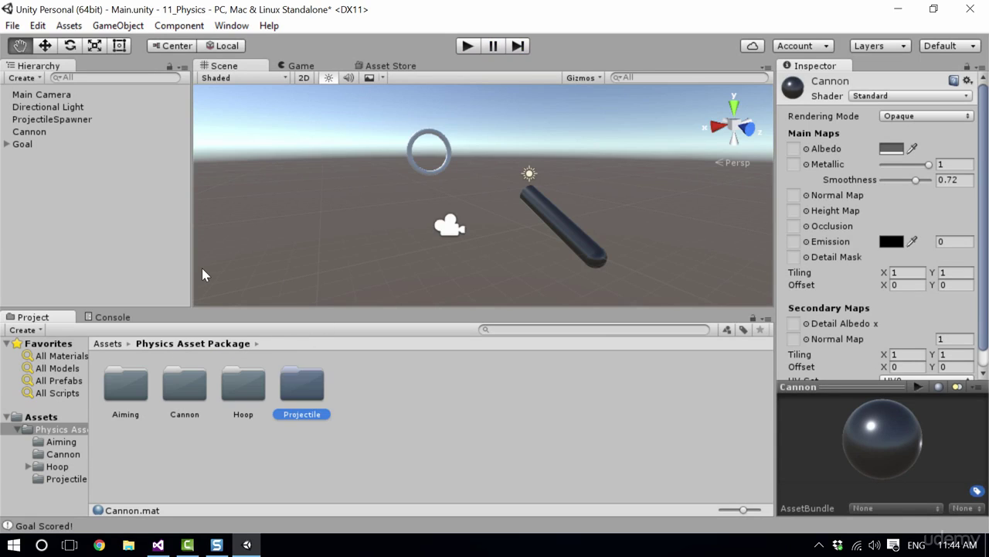
{"action": "left_click", "coordinate": [323, 463]}
{"action": "right_click", "coordinate": [323, 463]}
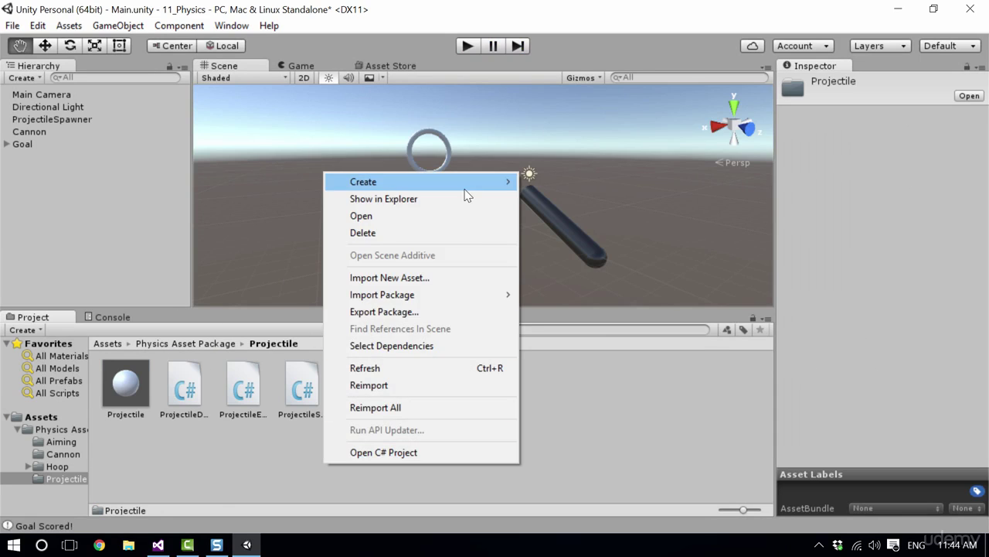
{"action": "mouse_move", "coordinate": [464, 182]}
{"action": "left_click", "coordinate": [603, 280]}
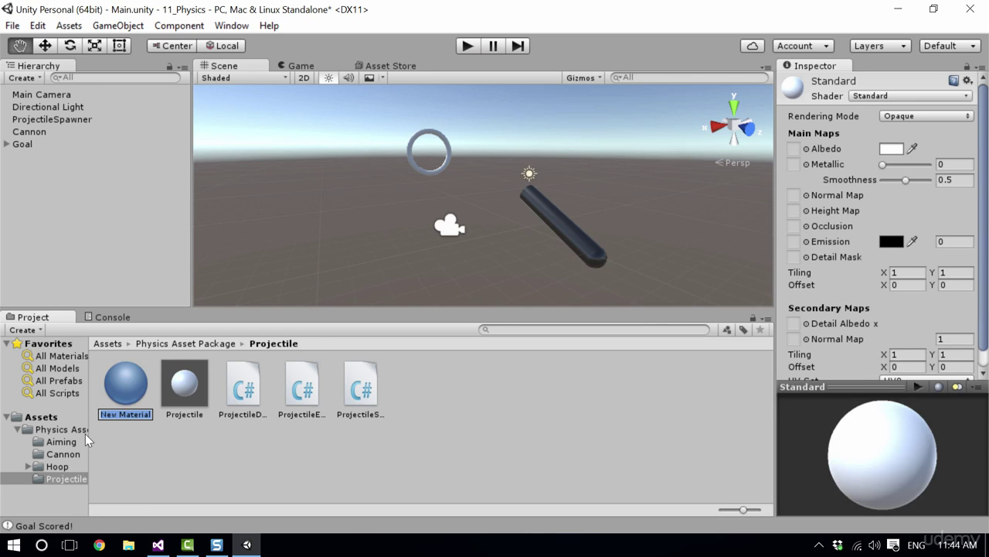
{"action": "type", "text": "Proj"}
{"action": "key", "text": "BackSpace"}
{"action": "key", "text": "BackSpace"}
{"action": "key", "text": "BackSpace"}
{"action": "key", "text": "BackSpace"}
{"action": "type", "text": "Projectile"}
{"action": "key", "text": "Return"}
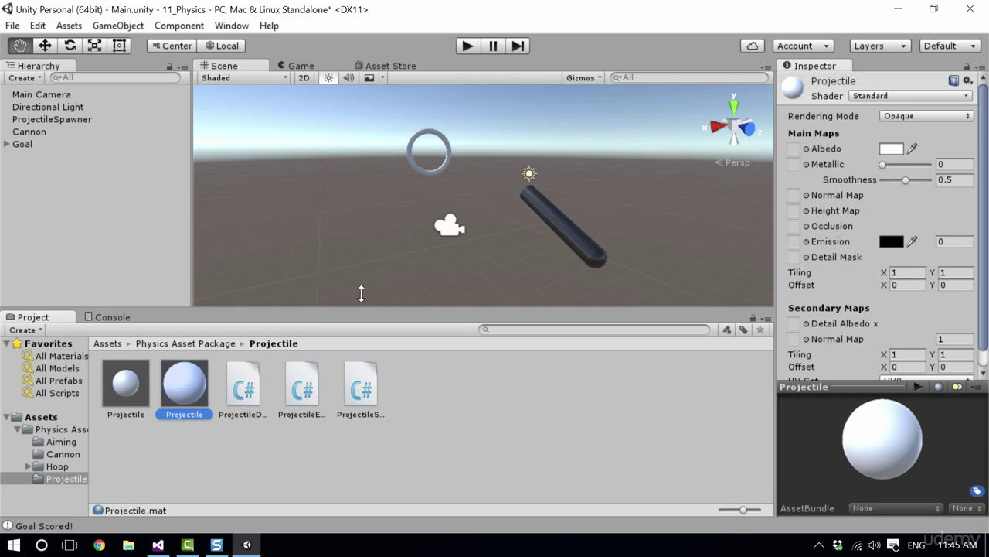
Give the Projectile material a red FF0000 albedo, a metallic value of 0.45 and a smoothness of about 0.78.
{"action": "left_click", "coordinate": [891, 149]}
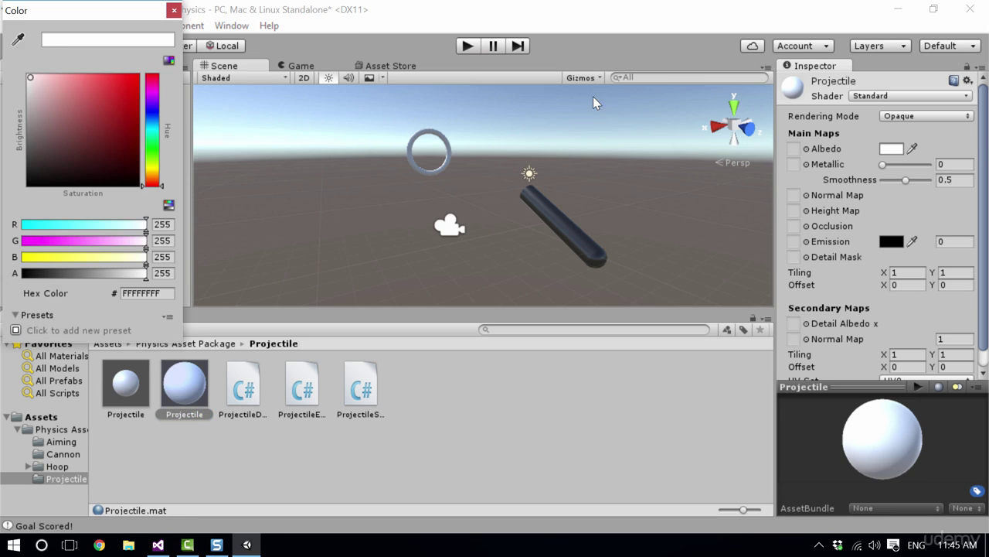
{"action": "left_click_drag", "start_coordinate": [118, 139], "coordinate": [152, 60]}
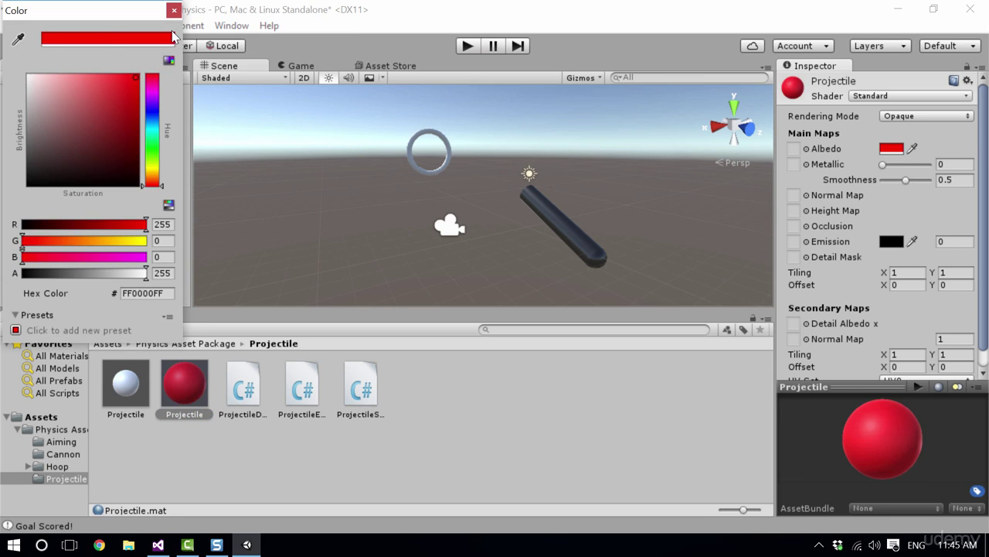
{"action": "left_click", "coordinate": [174, 11]}
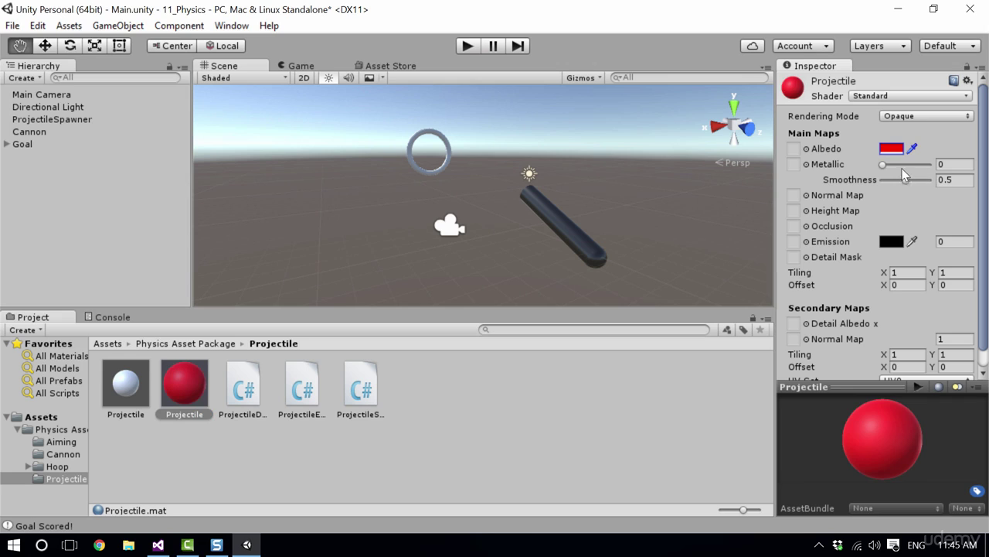
{"action": "left_click_drag", "start_coordinate": [883, 165], "coordinate": [920, 188]}
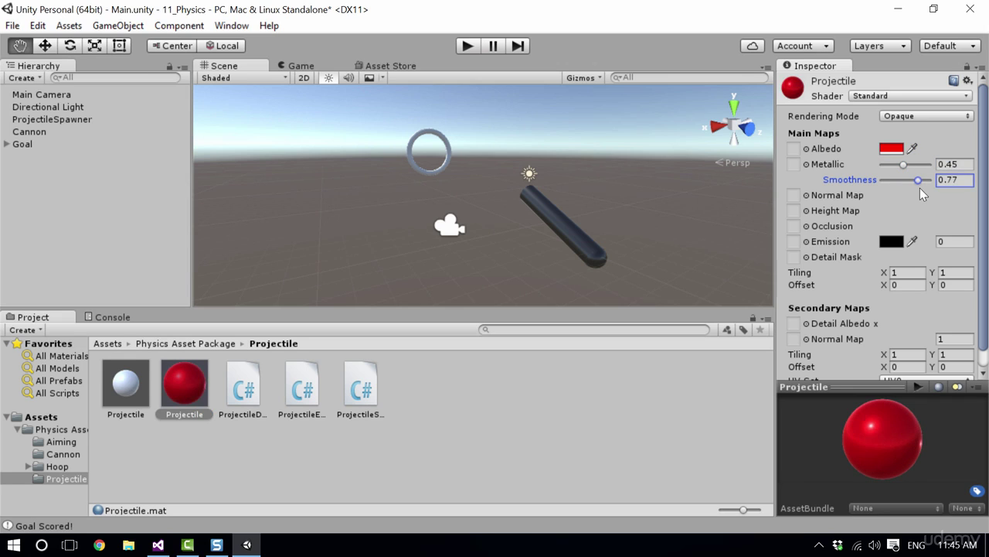
Assign the red Projectile material to the Projectile prefab and play-test the scene with it.
{"action": "left_click", "coordinate": [180, 415]}
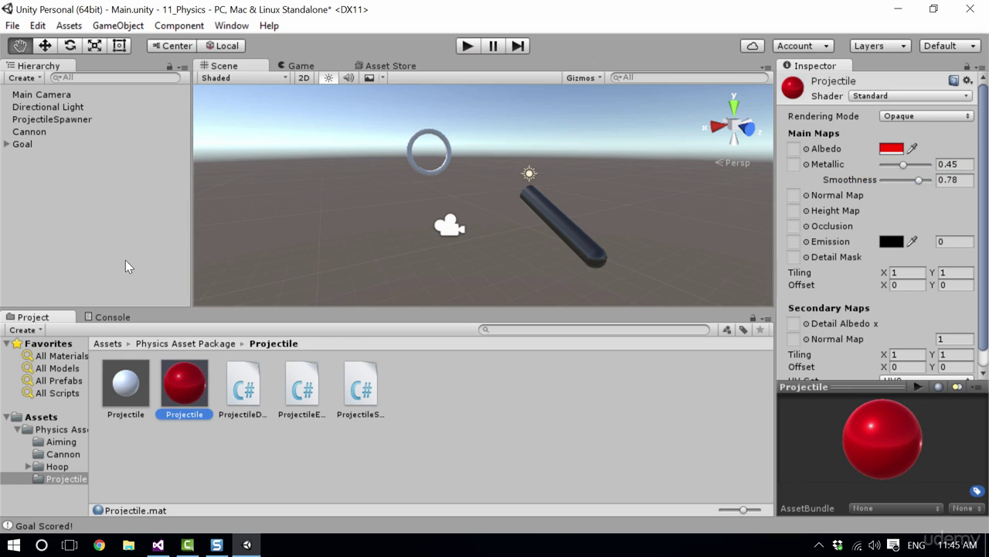
{"action": "left_click_drag", "start_coordinate": [184, 428], "coordinate": [133, 402]}
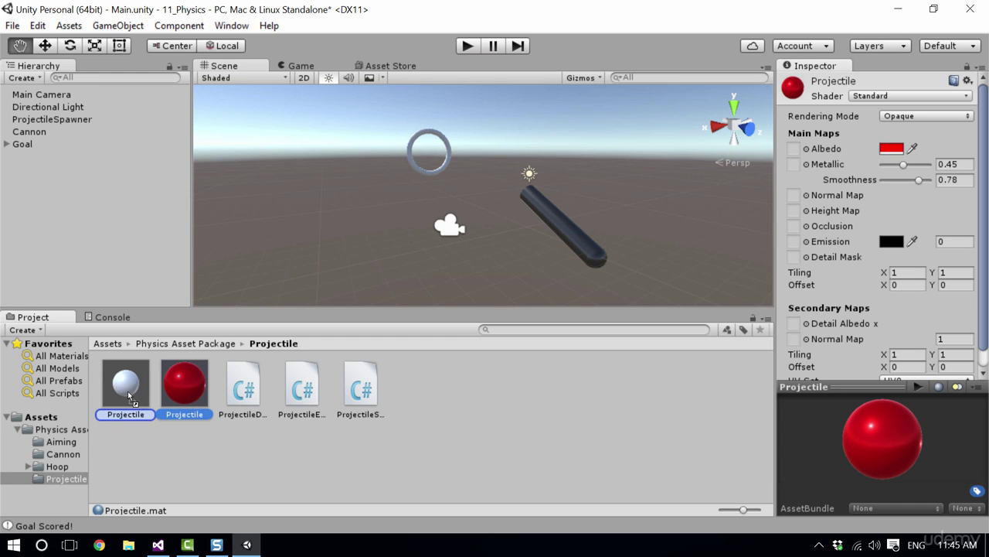
{"action": "left_click_drag", "start_coordinate": [130, 396], "coordinate": [143, 416]}
{"action": "left_click", "coordinate": [221, 472]}
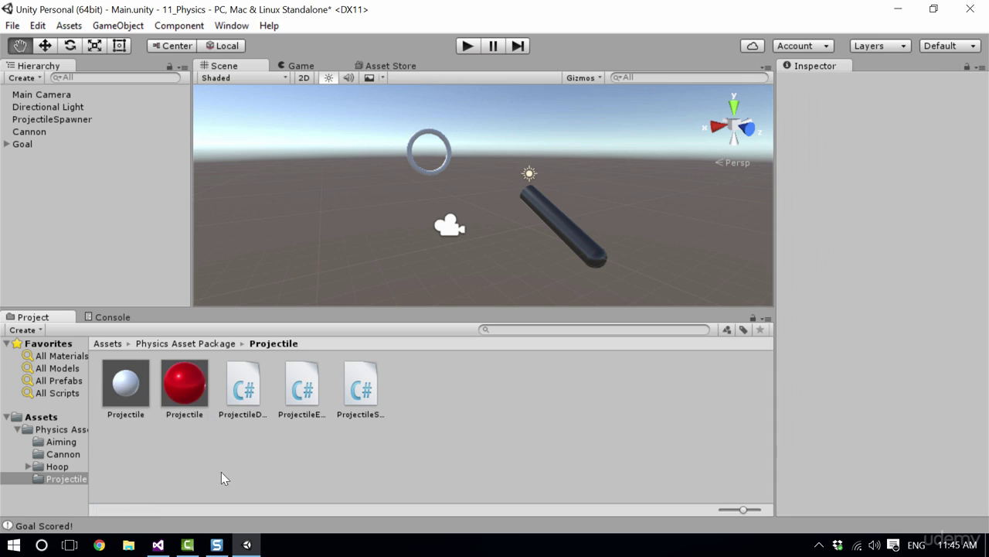
{"action": "left_click", "coordinate": [129, 398]}
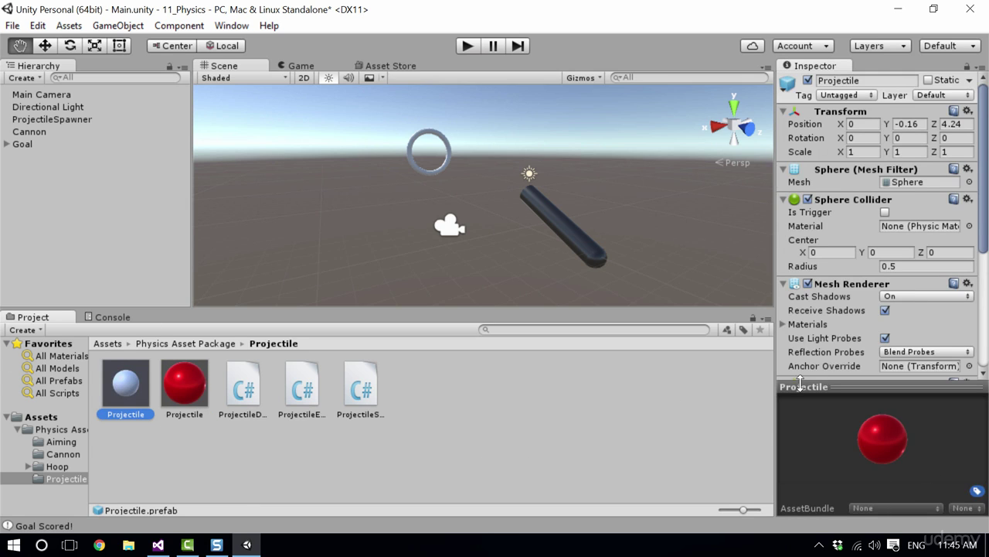
{"action": "left_click", "coordinate": [467, 47]}
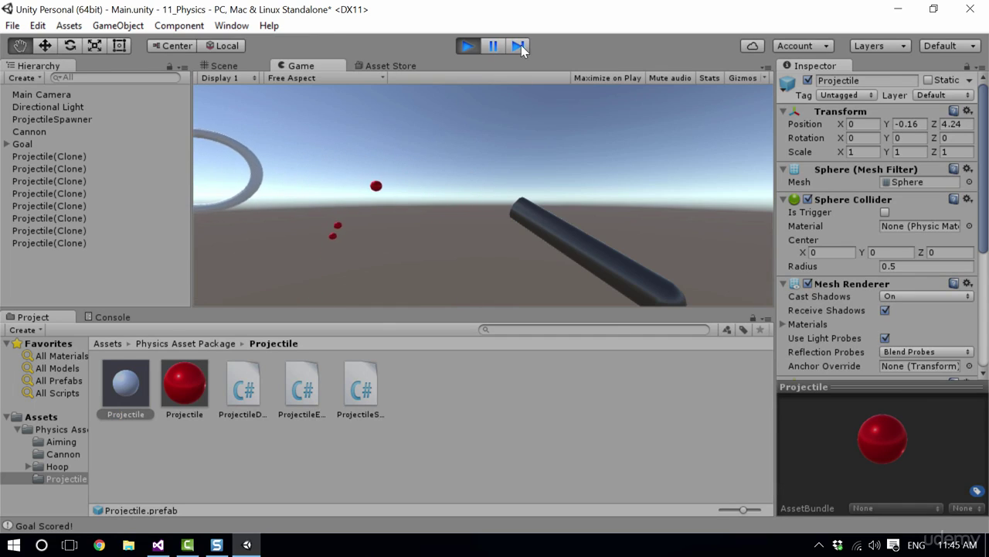
{"action": "left_click", "coordinate": [466, 46]}
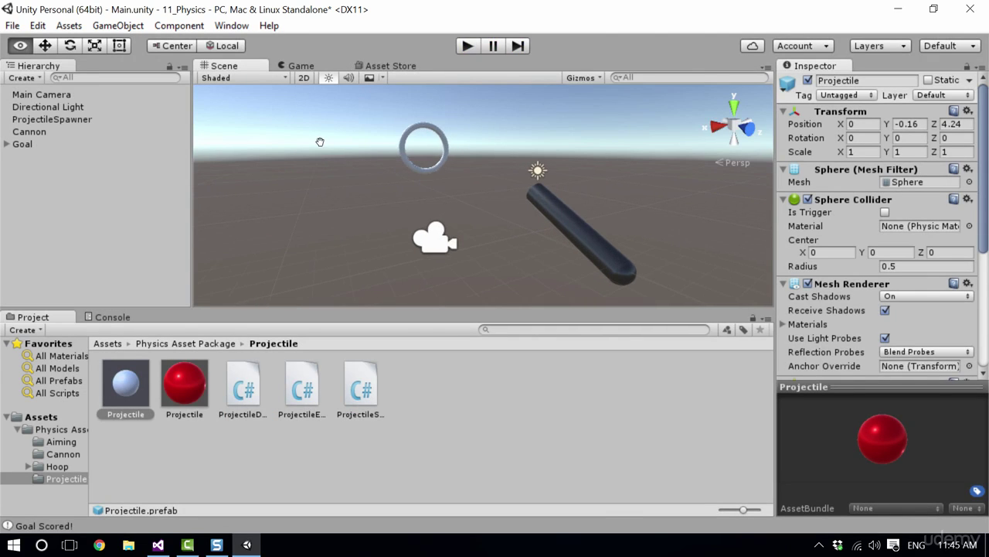
Duplicate the Cannon material in the Cannon folder of the Physics Asset Package.
{"action": "left_click_drag", "start_coordinate": [320, 142], "coordinate": [221, 356], "text": "alt"}
{"action": "left_click", "coordinate": [193, 344]}
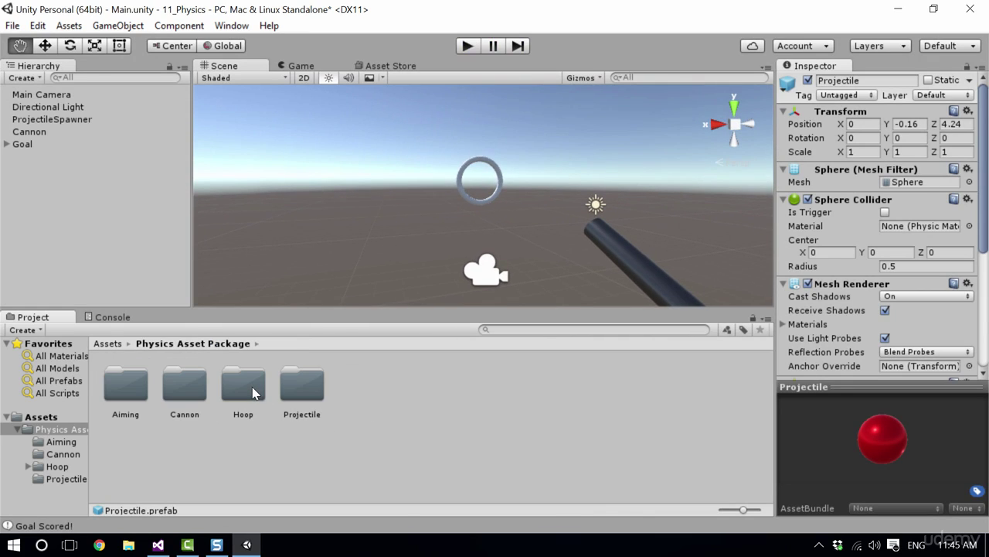
{"action": "left_click", "coordinate": [186, 395]}
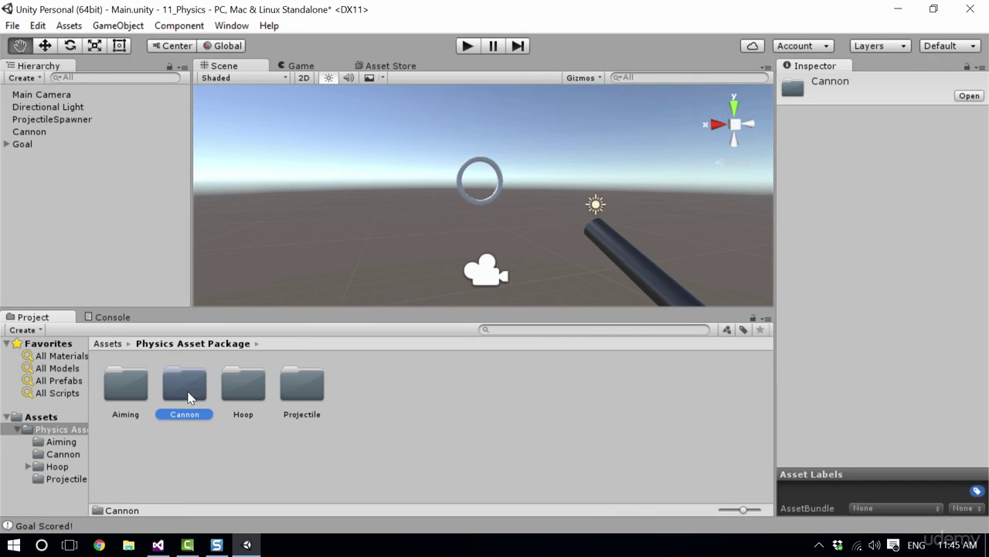
{"action": "double_click", "coordinate": [197, 398]}
{"action": "left_click", "coordinate": [243, 384]}
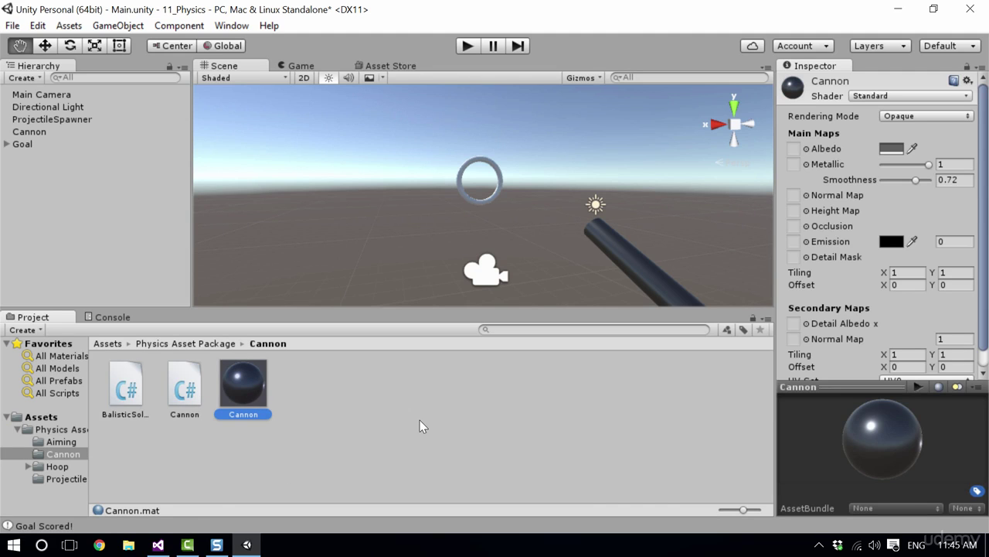
{"action": "left_click", "coordinate": [69, 25]}
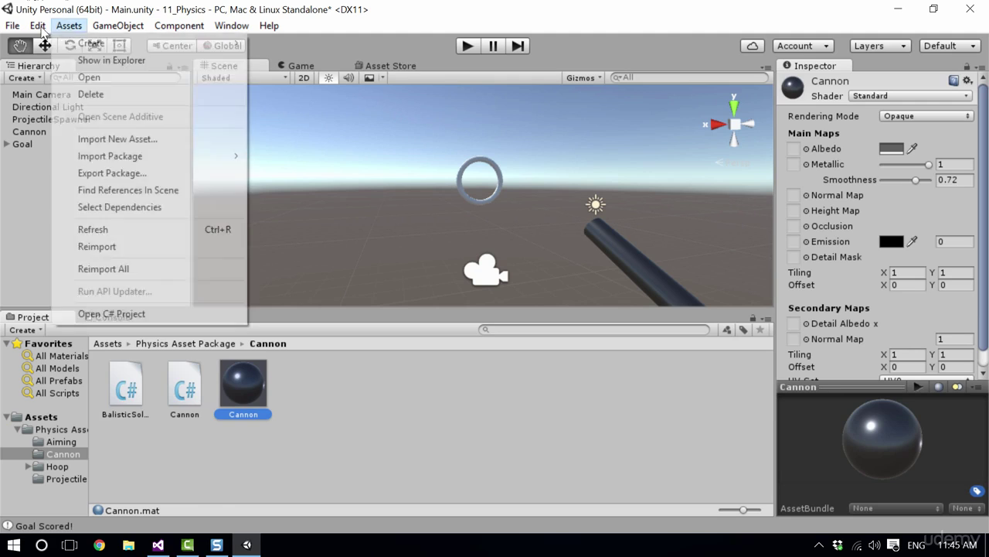
{"action": "mouse_move", "coordinate": [37, 31]}
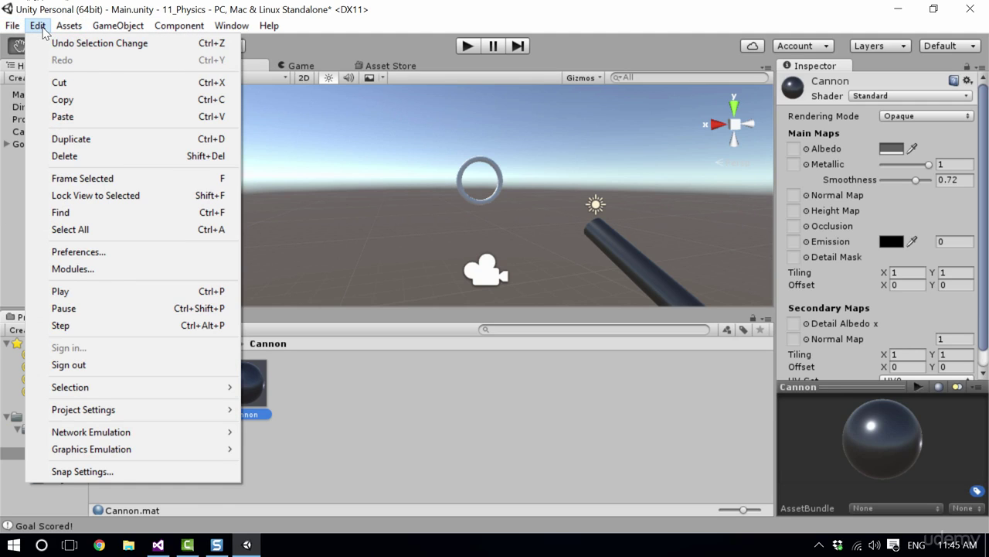
{"action": "left_click", "coordinate": [72, 138]}
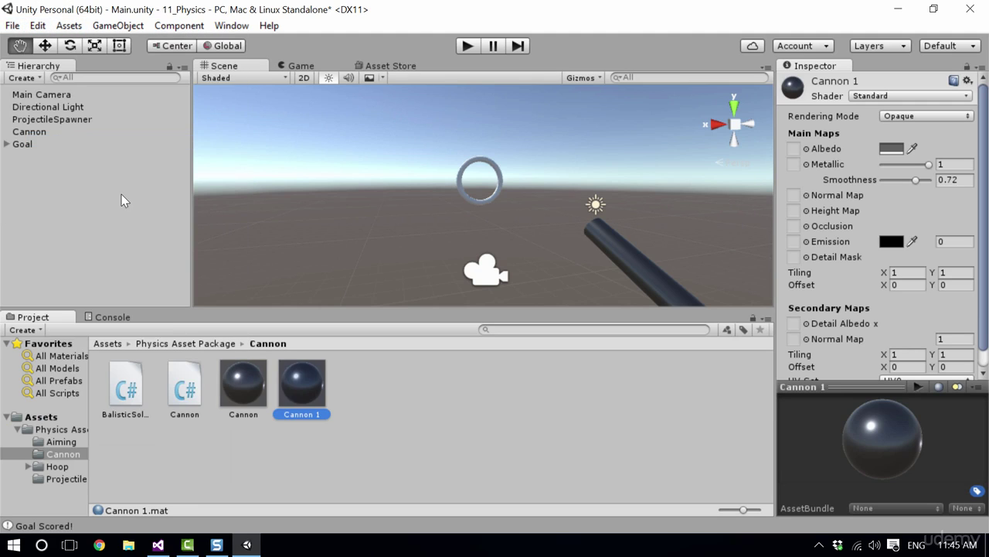
Rename the duplicated Cannon 1 material as Hoop.
{"action": "left_click", "coordinate": [121, 194]}
{"action": "left_click", "coordinate": [301, 408]}
{"action": "right_click", "coordinate": [296, 411]}
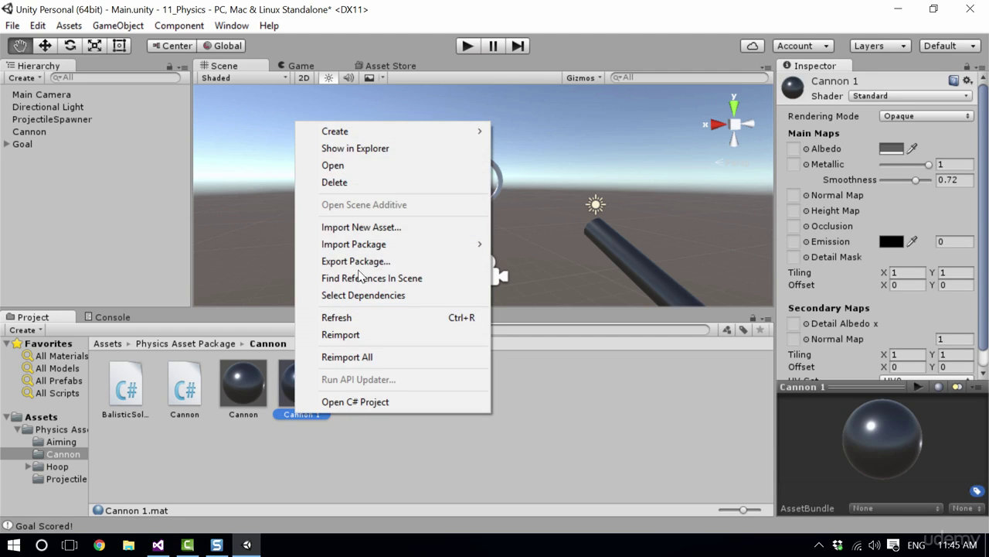
{"action": "left_click", "coordinate": [288, 418]}
{"action": "left_click", "coordinate": [291, 415]}
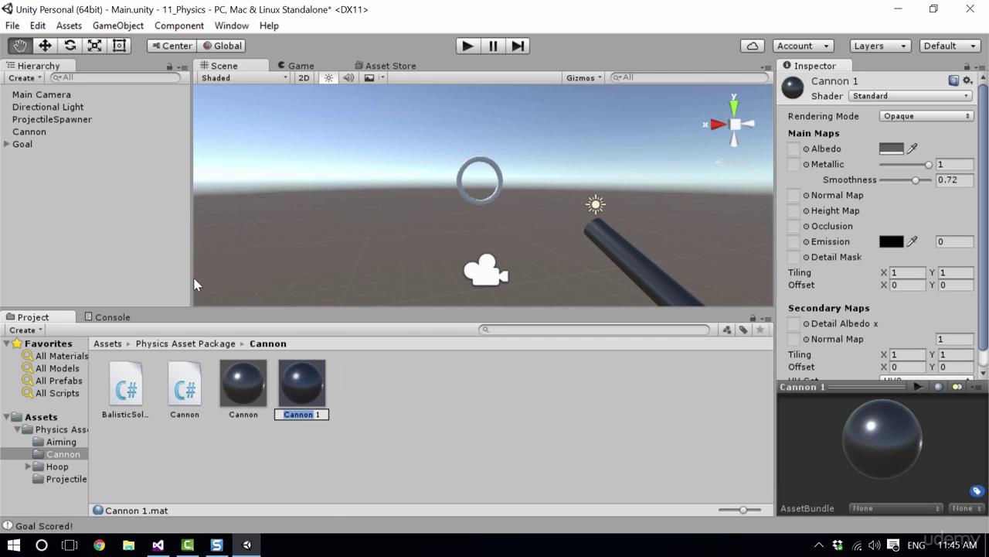
{"action": "left_click_drag", "start_coordinate": [319, 414], "coordinate": [272, 417]}
{"action": "key", "text": "Return"}
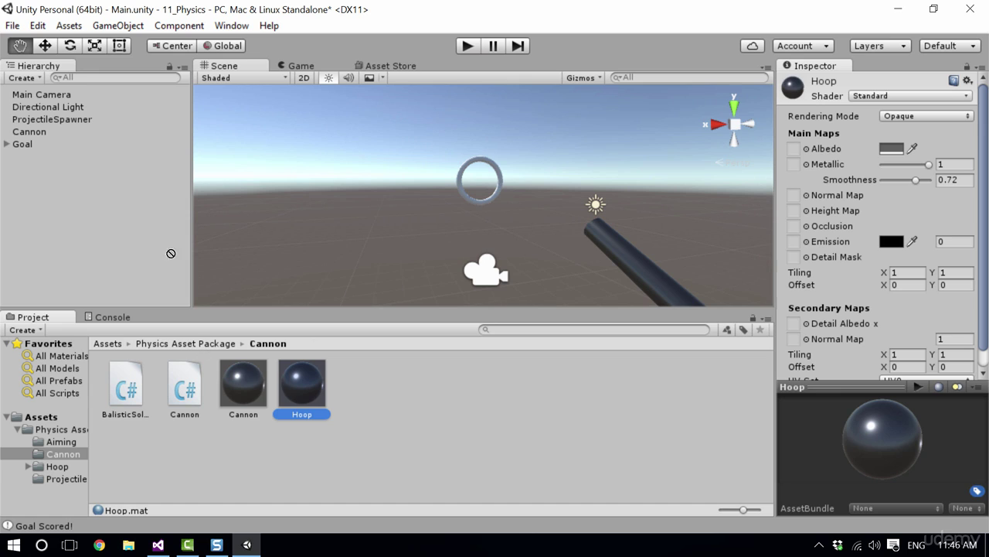
Move the Hoop material from the Cannon folder into the Hoop folder and show that folder's contents.
{"action": "left_click_drag", "start_coordinate": [309, 396], "coordinate": [63, 471]}
{"action": "left_click", "coordinate": [62, 470]}
{"action": "left_click", "coordinate": [340, 468]}
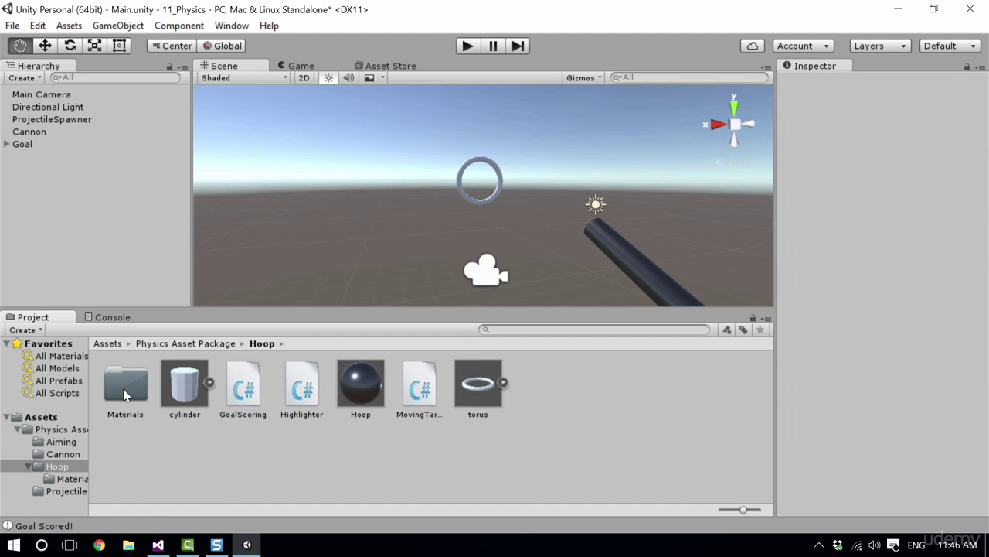
Inspect the Materials subfolder inside the Hoop folder and delete the whole subfolder.
{"action": "double_click", "coordinate": [125, 384]}
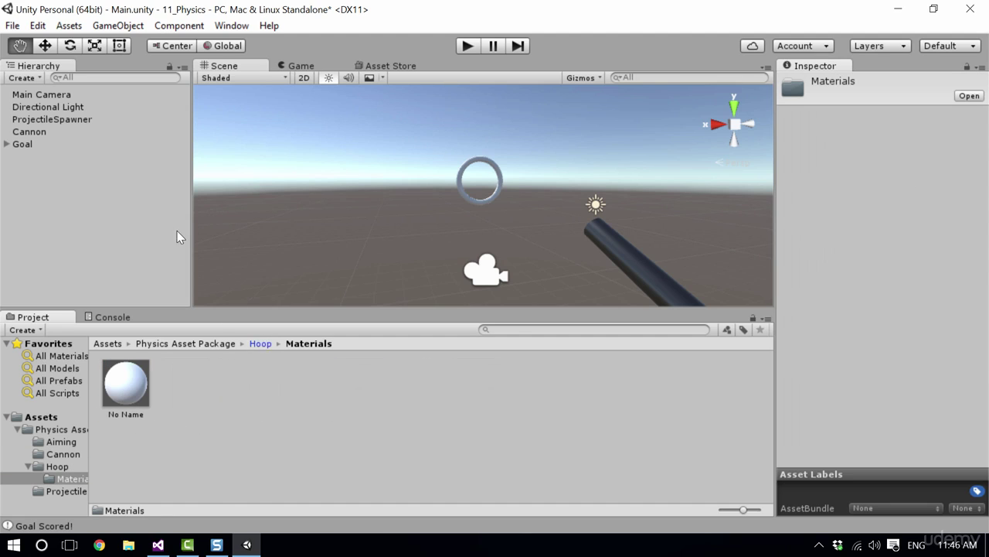
{"action": "left_click", "coordinate": [261, 343]}
{"action": "right_click", "coordinate": [155, 386]}
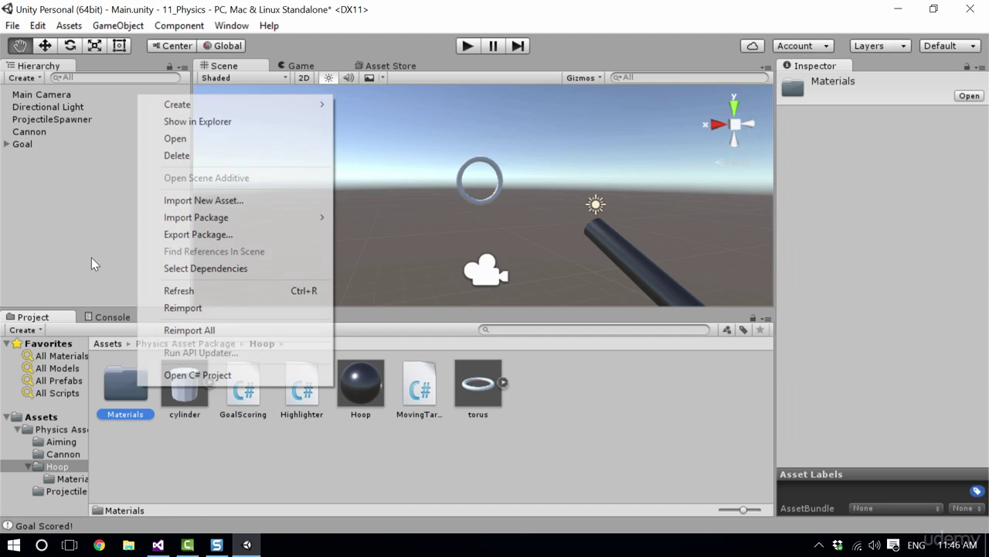
{"action": "left_click", "coordinate": [189, 157]}
{"action": "left_click", "coordinate": [535, 306]}
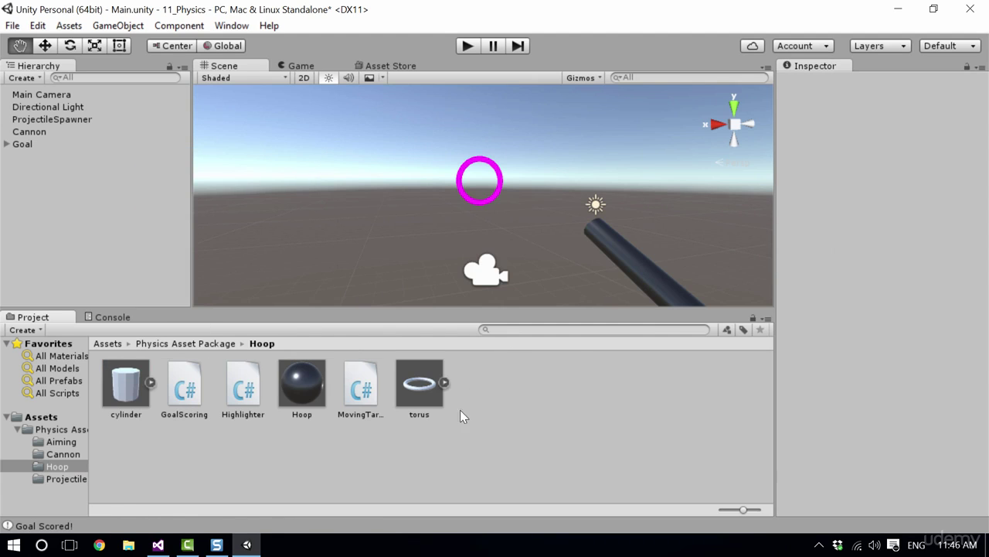
Apply the Hoop material to the hoop in the scene.
{"action": "left_click", "coordinate": [309, 391]}
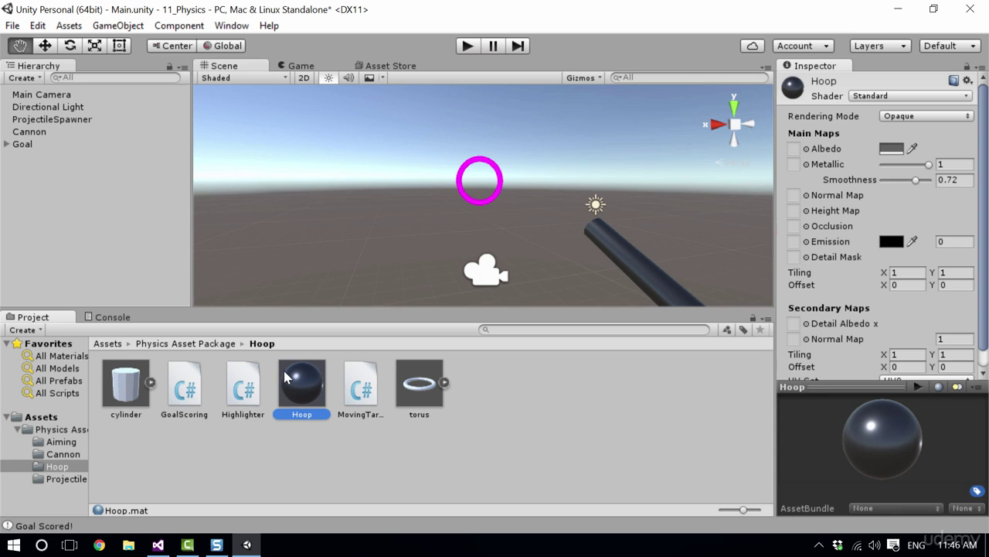
{"action": "left_click_drag", "start_coordinate": [308, 379], "coordinate": [465, 188]}
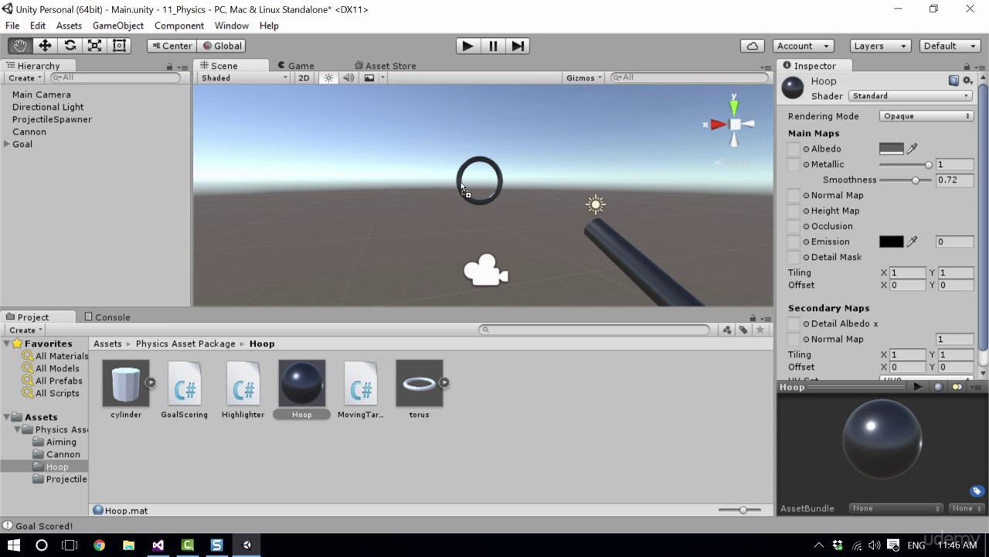
Lighten the Hoop material's albedo to grey CECECE and play-test the scene with it.
{"action": "left_click", "coordinate": [306, 394]}
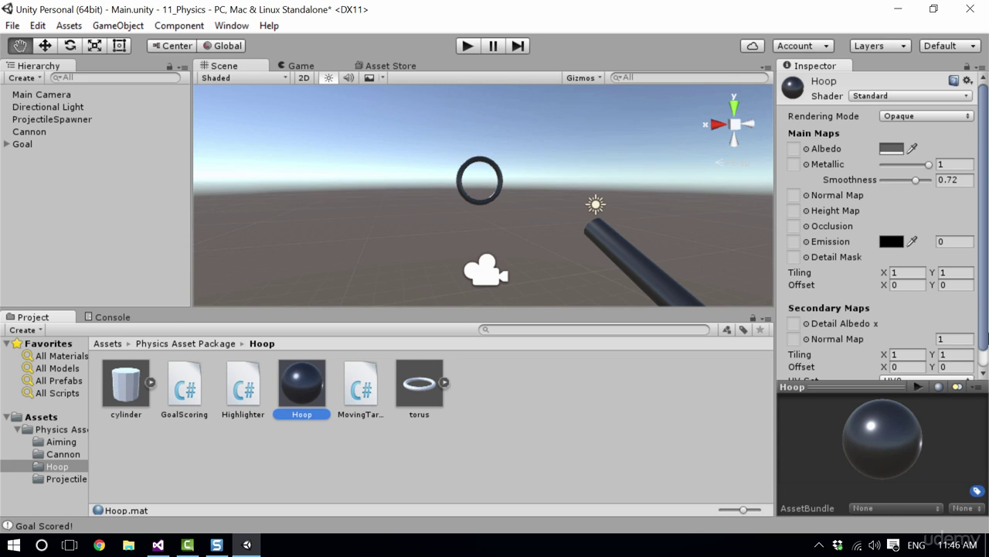
{"action": "left_click", "coordinate": [891, 149]}
{"action": "left_click_drag", "start_coordinate": [30, 142], "coordinate": [23, 97]}
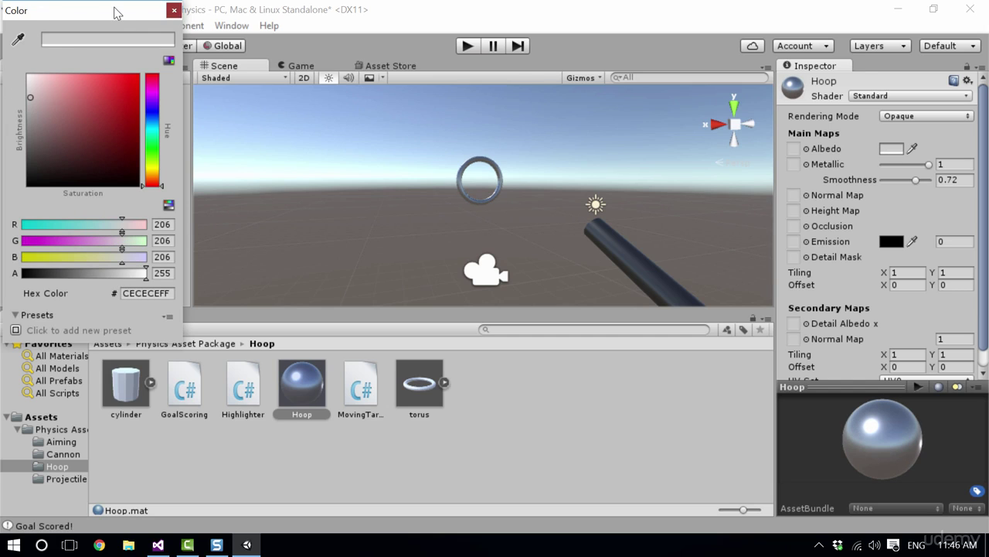
{"action": "left_click", "coordinate": [174, 11]}
{"action": "left_click", "coordinate": [468, 46]}
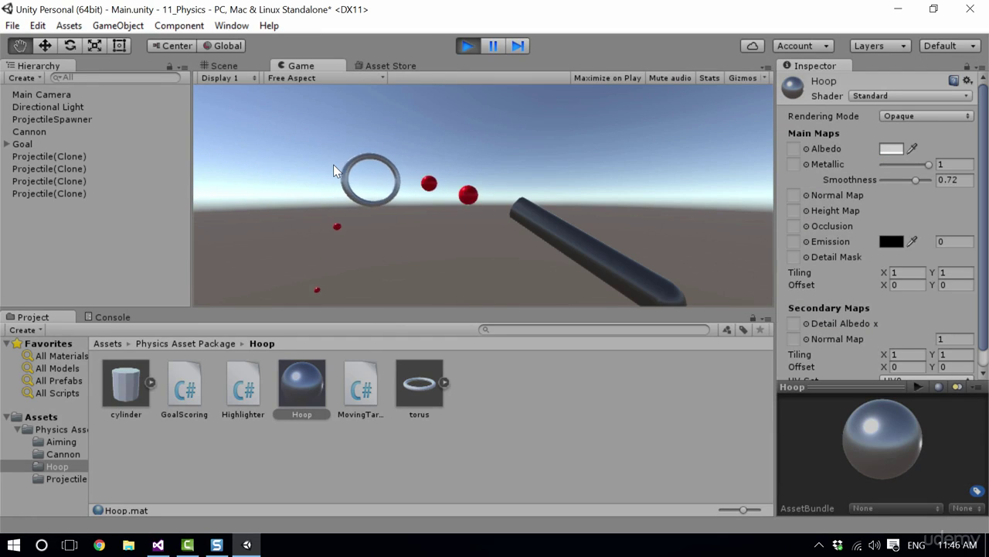
{"action": "left_click", "coordinate": [467, 46]}
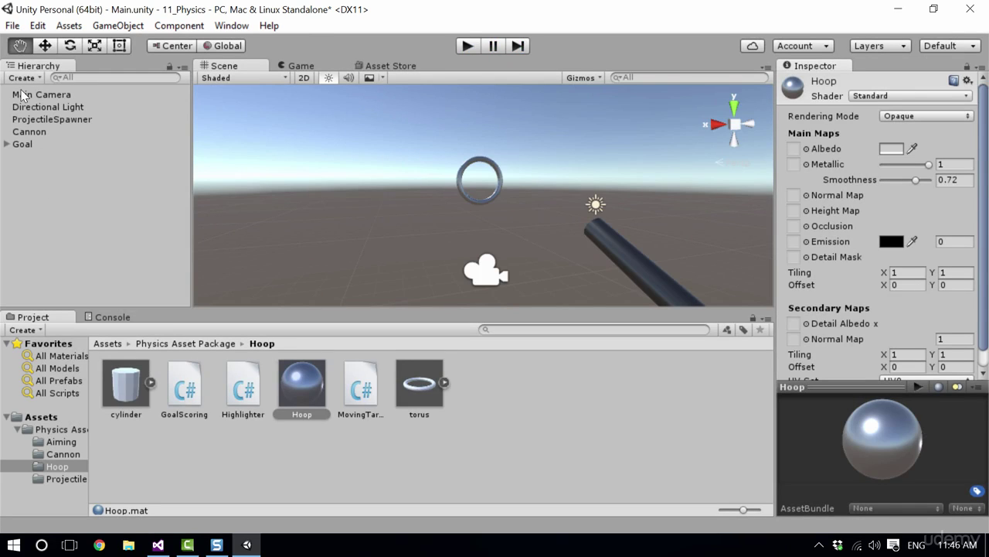
Rotate the Directional Light about its vertical axis to a Y rotation of about 222 and play-test the lighting.
{"action": "left_click", "coordinate": [34, 108]}
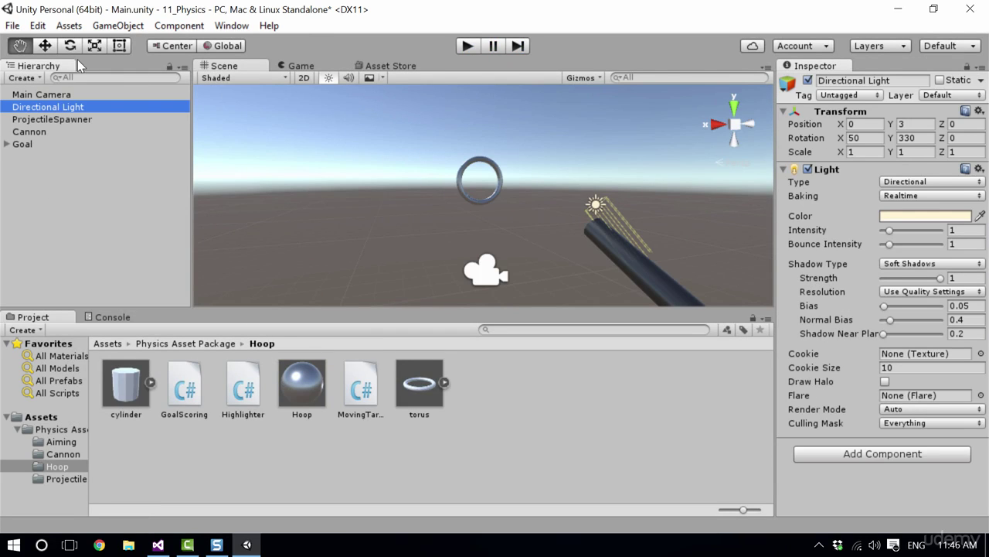
{"action": "left_click", "coordinate": [70, 47]}
{"action": "left_click_drag", "start_coordinate": [542, 214], "coordinate": [844, 202]}
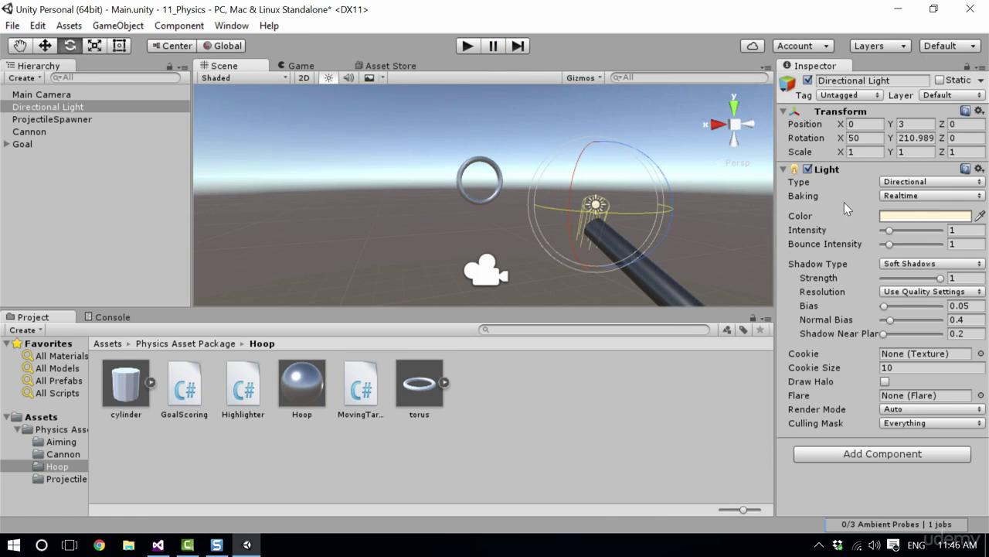
{"action": "left_click", "coordinate": [467, 46]}
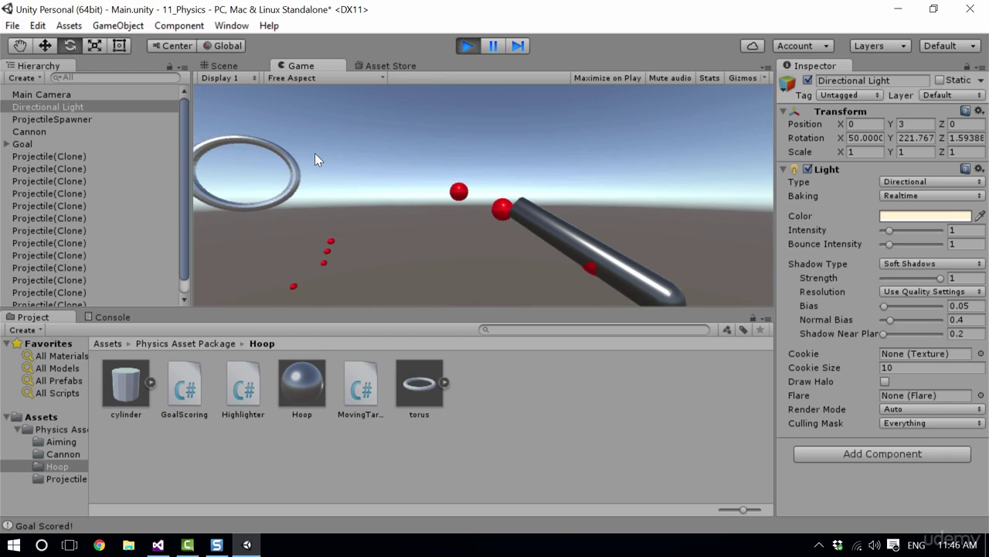
{"action": "left_click", "coordinate": [467, 45]}
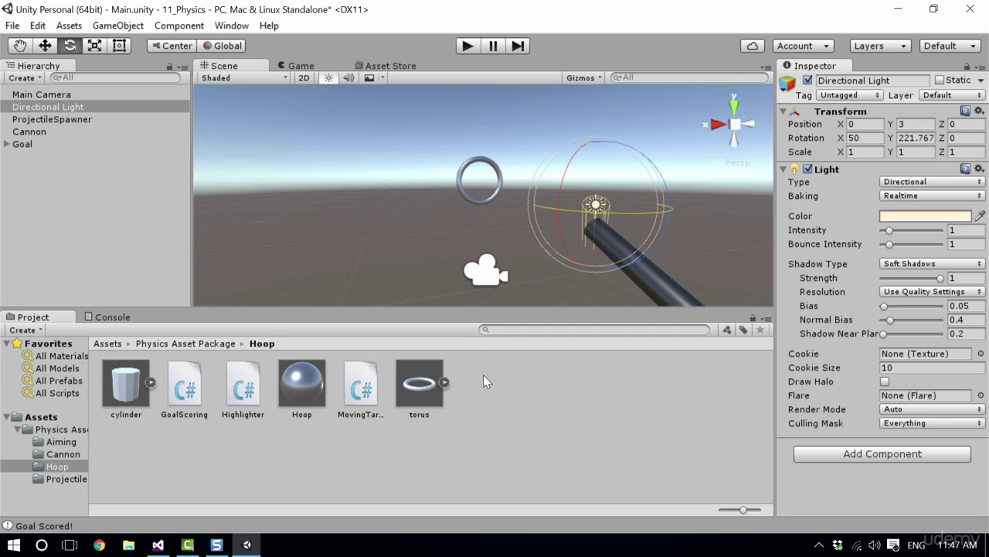
Review the console log and delete the print("Goal Scored!") line from OnTriggerEnter in the GoalScoring script in Visual Studio.
{"action": "left_click", "coordinate": [36, 527]}
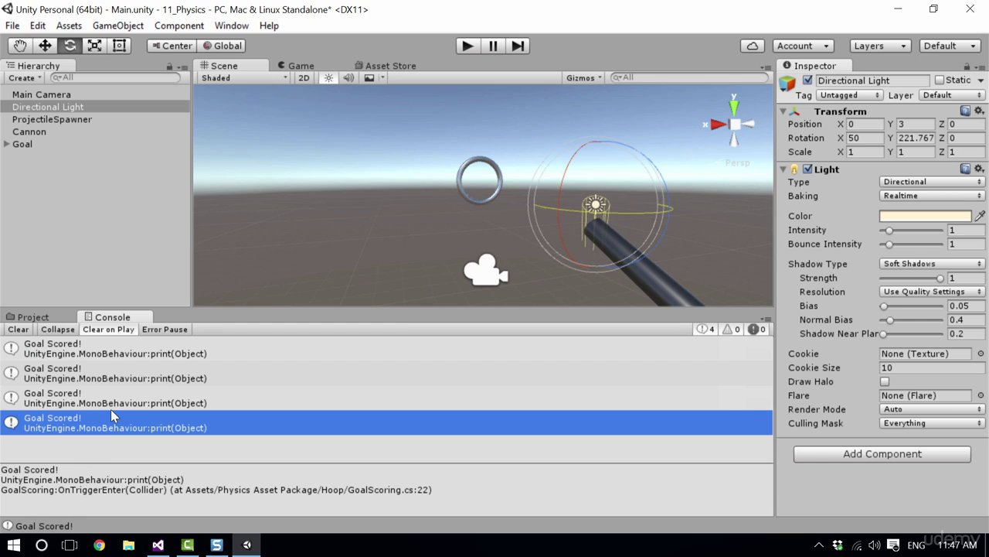
{"action": "left_click", "coordinate": [62, 317]}
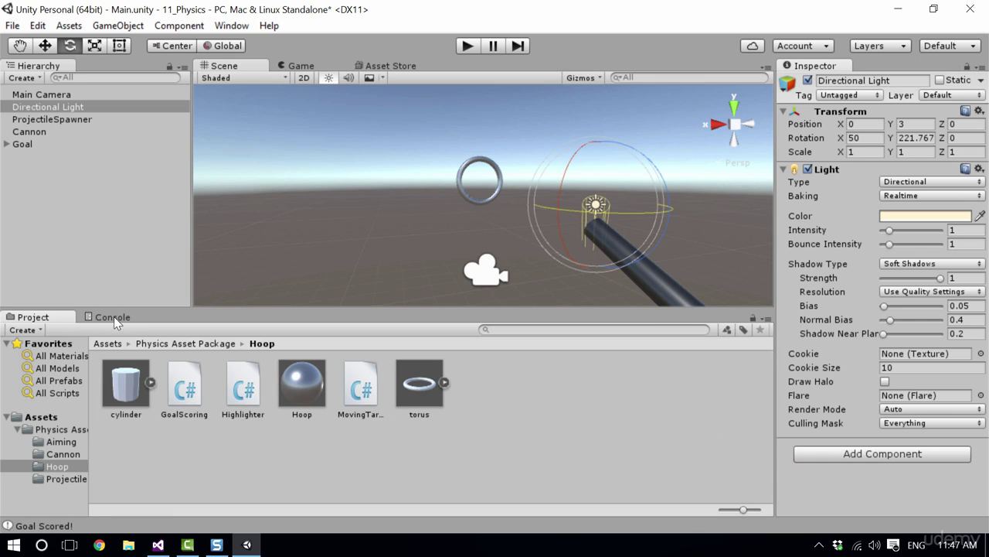
{"action": "left_click", "coordinate": [187, 395]}
{"action": "double_click", "coordinate": [187, 395]}
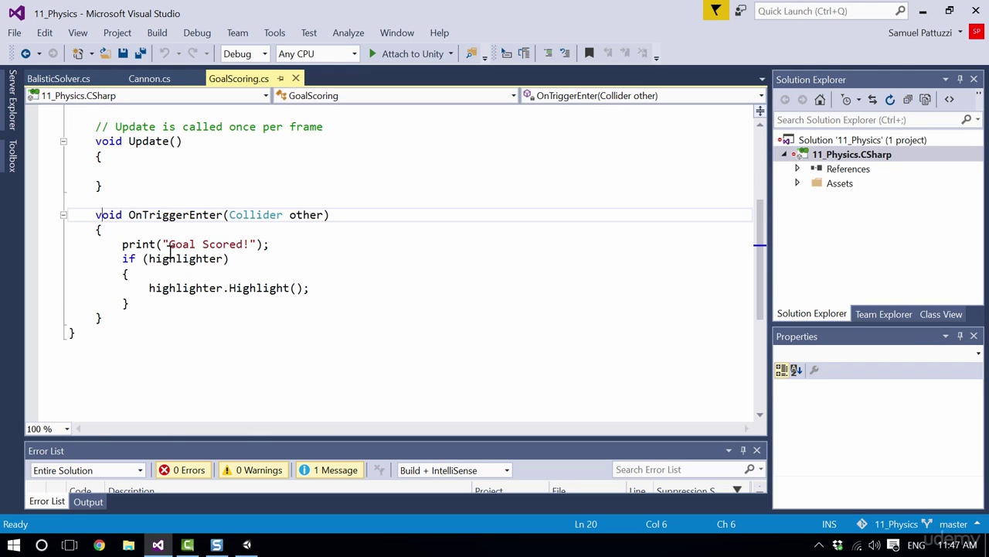
{"action": "triple_click", "coordinate": [152, 243]}
{"action": "key", "text": "Delete"}
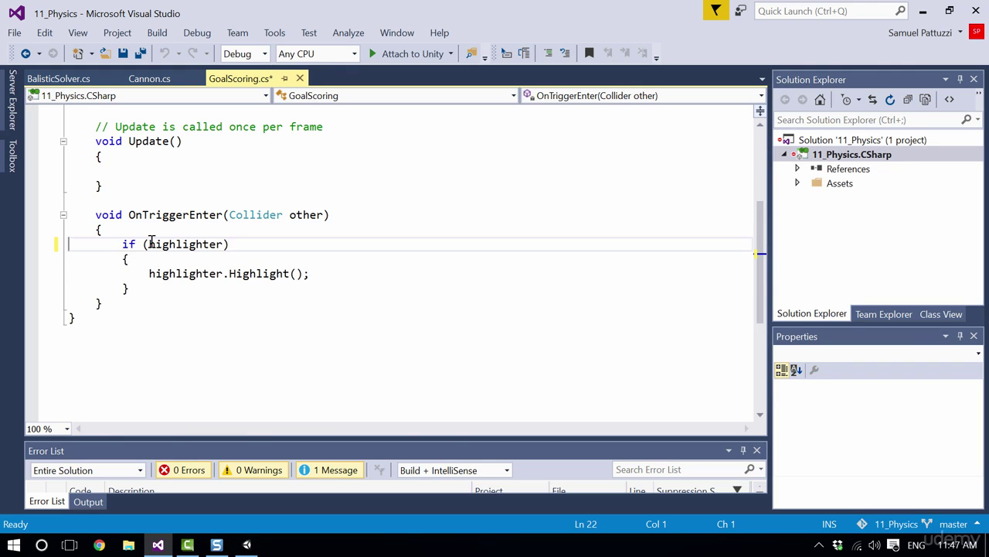
{"action": "left_click", "coordinate": [268, 242]}
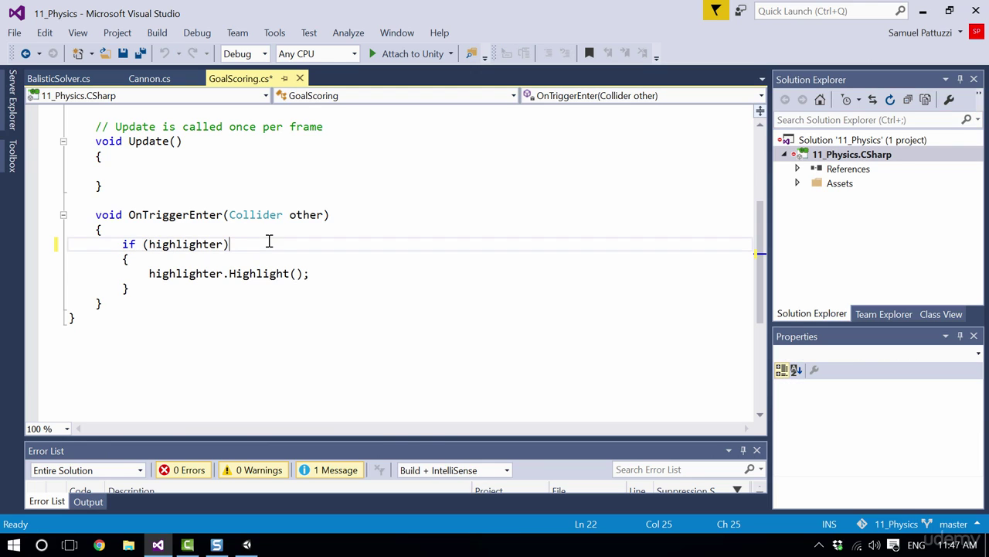
{"action": "left_click", "coordinate": [119, 244]}
{"action": "mouse_move", "coordinate": [120, 244]}
{"action": "left_mouse_down"}
{"action": "mouse_move", "coordinate": [181, 278]}
{"action": "mouse_move", "coordinate": [248, 285]}
{"action": "left_mouse_up"}
{"action": "triple_click", "coordinate": [247, 277]}
{"action": "left_click", "coordinate": [199, 245]}
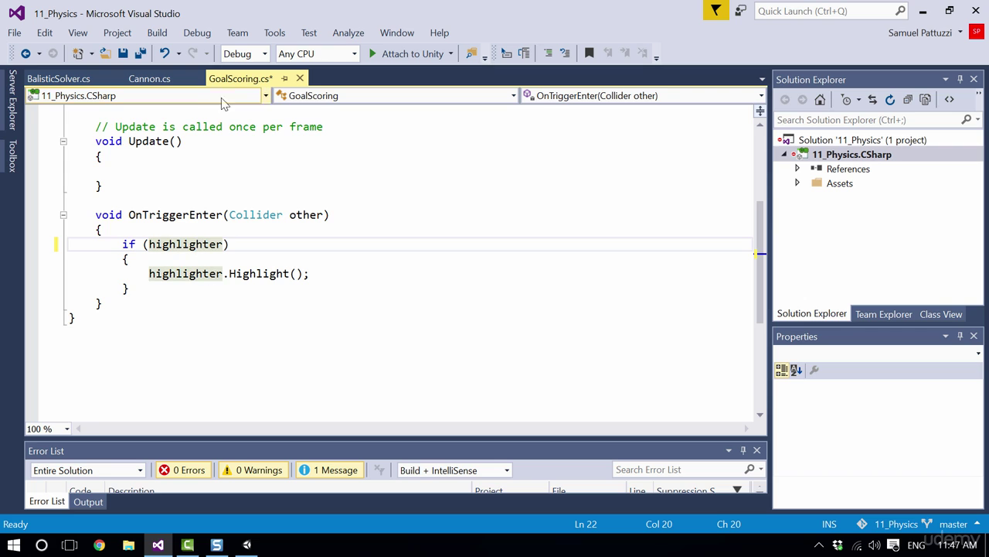
{"action": "key", "text": "ctrl+semicolon"}
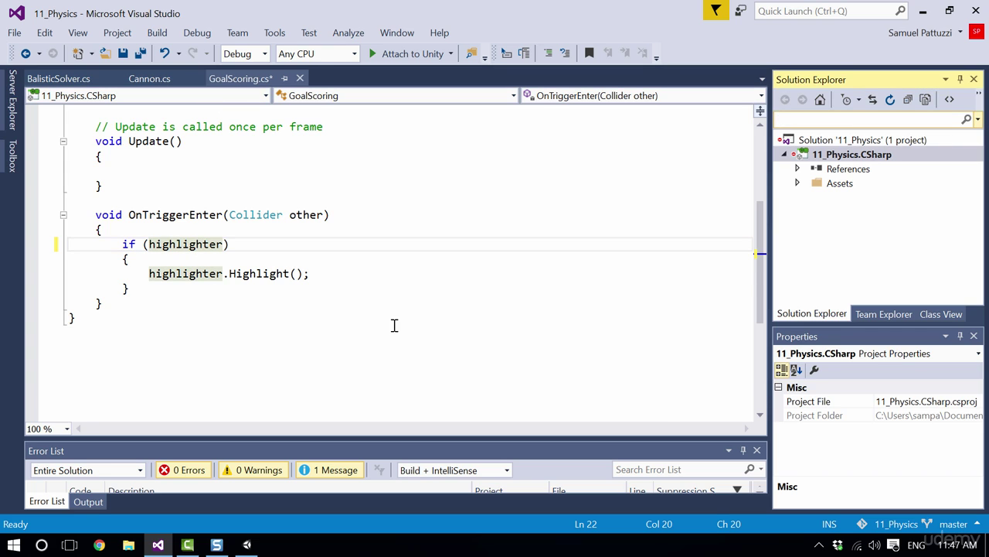
{"action": "left_click", "coordinate": [623, 362]}
{"action": "left_click", "coordinate": [166, 80]}
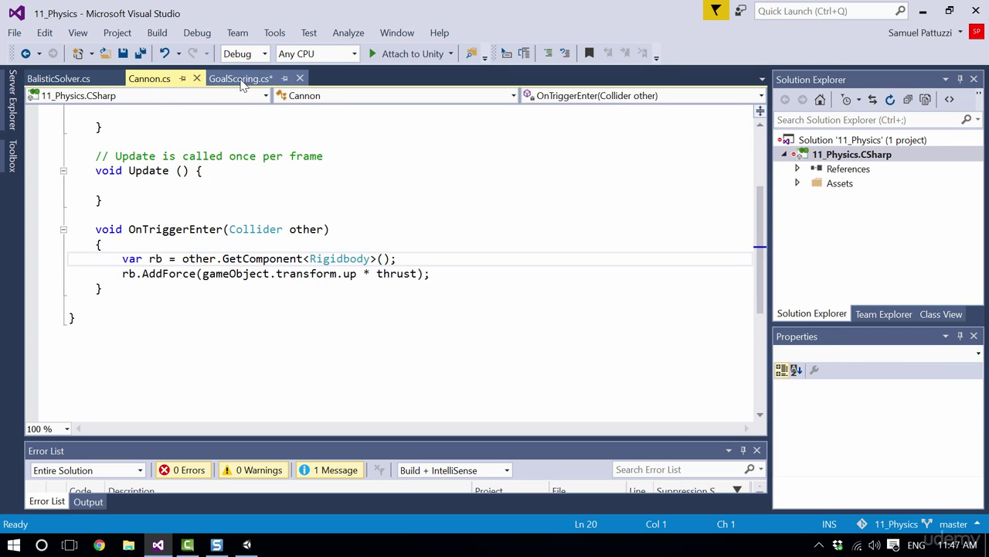
{"action": "left_click", "coordinate": [242, 79]}
Save the edited GoalScoring script and switch back to Unity.
{"action": "key", "text": "ctrl+k"}
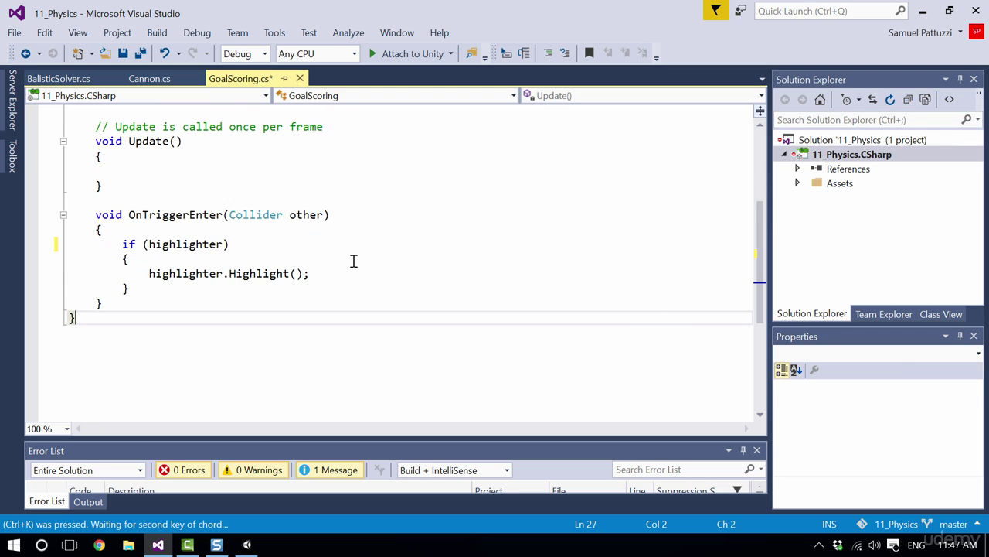
{"action": "key", "text": "ctrl+s"}
{"action": "left_click", "coordinate": [331, 286]}
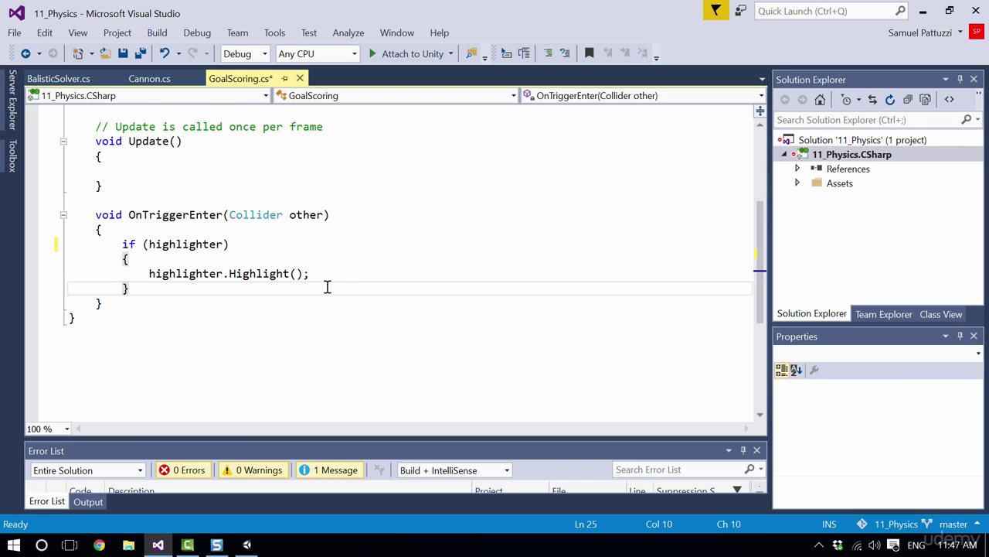
{"action": "key", "text": "ctrl+s"}
{"action": "left_click", "coordinate": [247, 544]}
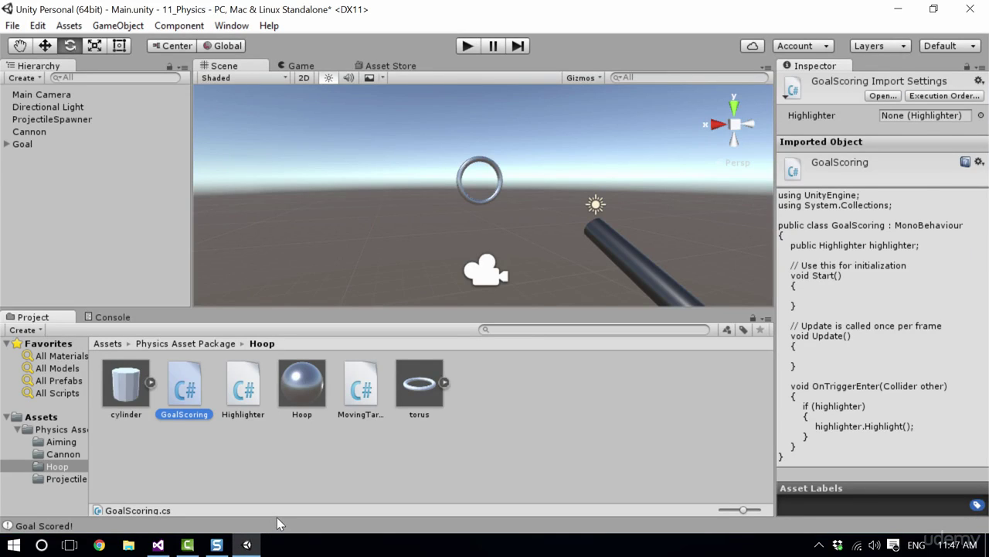
Examine the components of Cannon and Goal, and the Highlighter reference in Goal Scoring on Goal's ScoringTrigger child.
{"action": "left_click", "coordinate": [52, 132]}
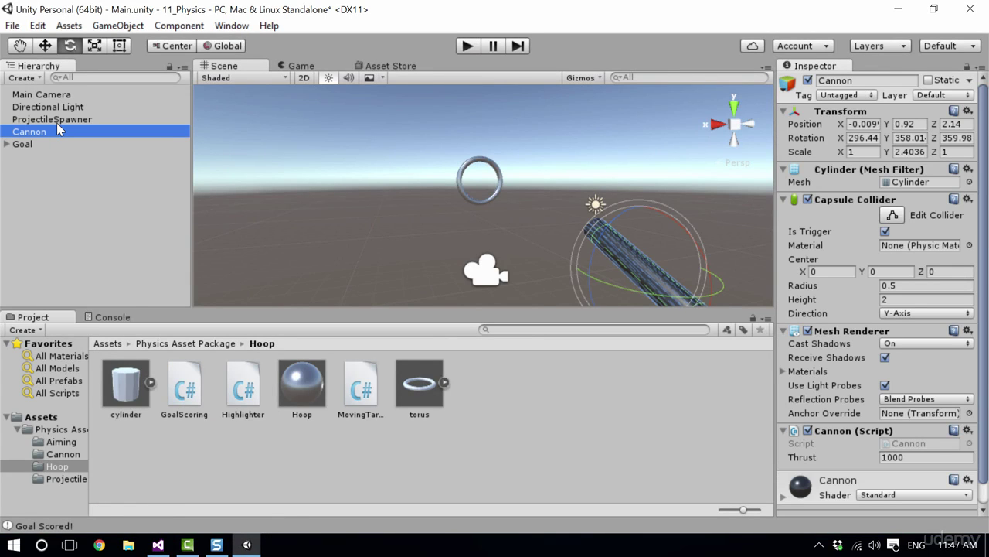
{"action": "left_click", "coordinate": [46, 143]}
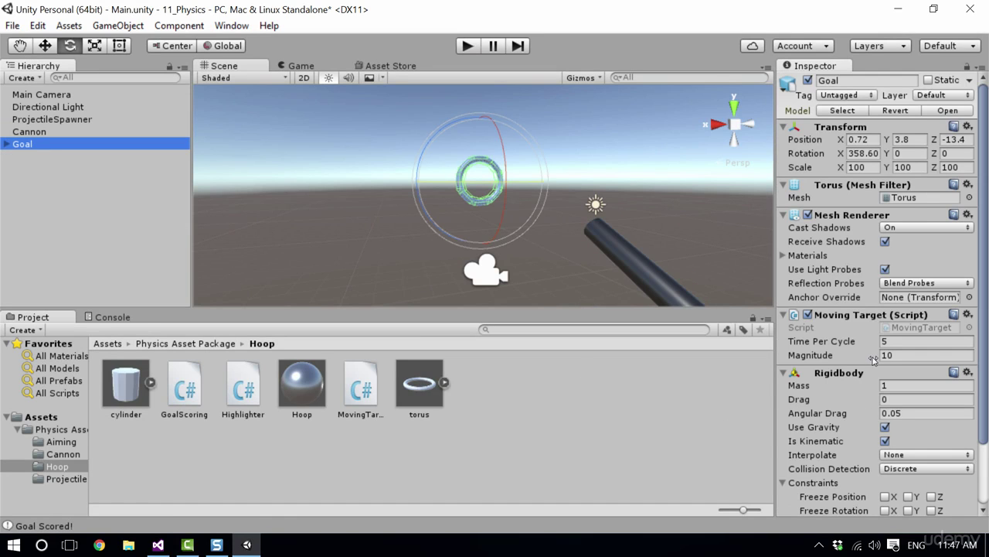
{"action": "scroll", "coordinate": [872, 350], "scroll_direction": "down", "scroll_amount": 3}
{"action": "scroll", "coordinate": [872, 349], "scroll_direction": "up", "scroll_amount": 3}
{"action": "left_click", "coordinate": [6, 143]}
{"action": "left_click", "coordinate": [54, 156]}
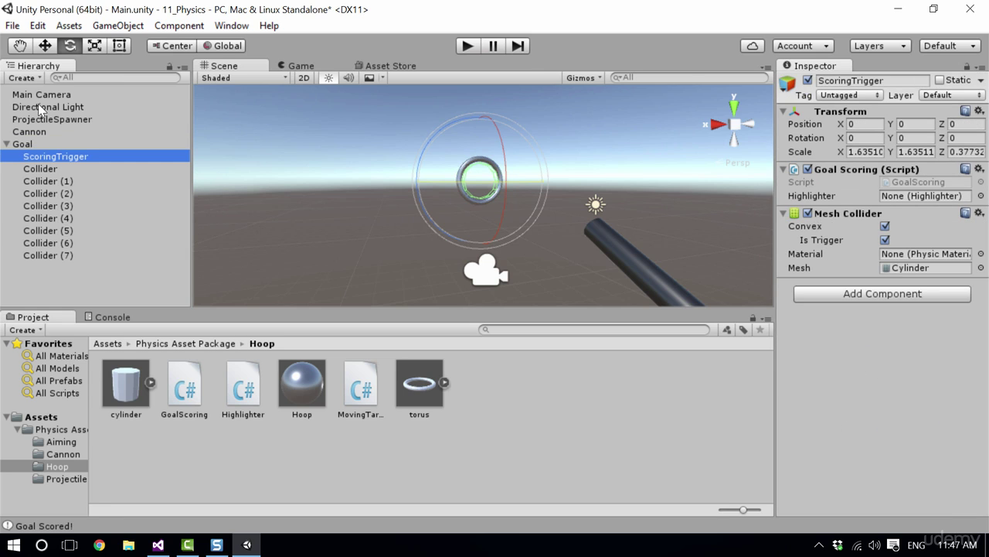
{"action": "left_click", "coordinate": [908, 197]}
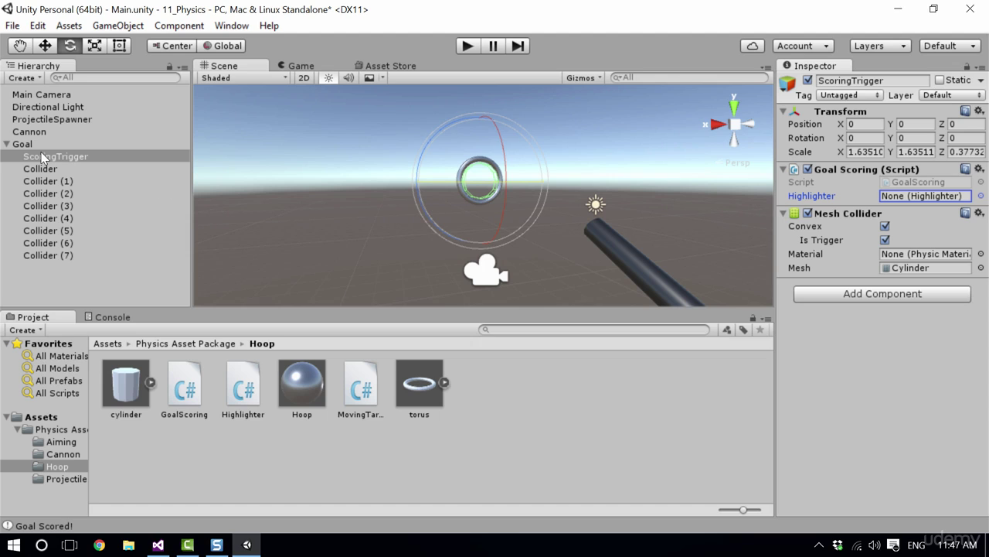
Attach the Highlighter script from the Hoop folder to the Goal object and check its new component settings.
{"action": "left_click", "coordinate": [227, 375]}
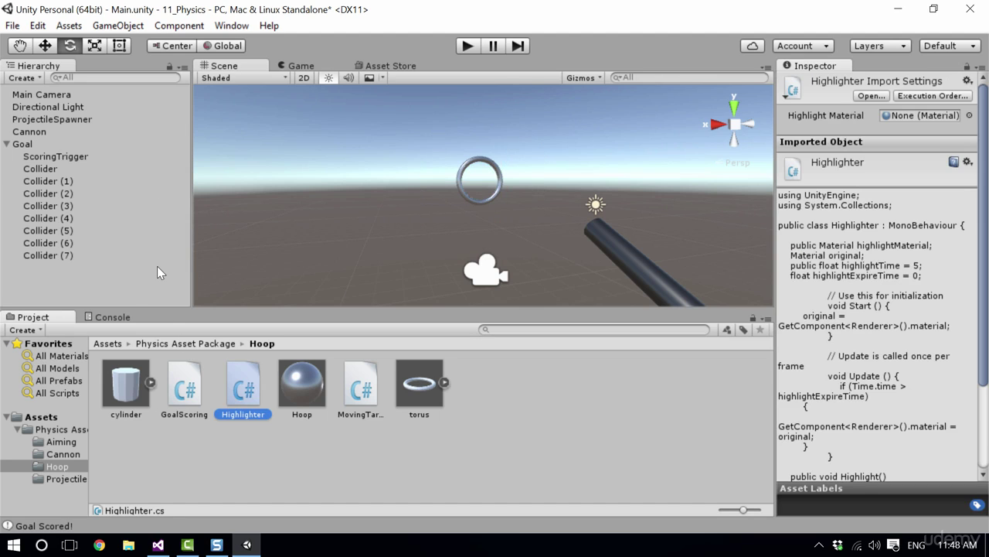
{"action": "mouse_move", "coordinate": [253, 393]}
{"action": "left_mouse_down"}
{"action": "mouse_move", "coordinate": [114, 163]}
{"action": "mouse_move", "coordinate": [49, 143]}
{"action": "left_mouse_up"}
{"action": "left_click", "coordinate": [46, 144]}
{"action": "scroll", "coordinate": [912, 343], "scroll_direction": "down", "scroll_amount": 4}
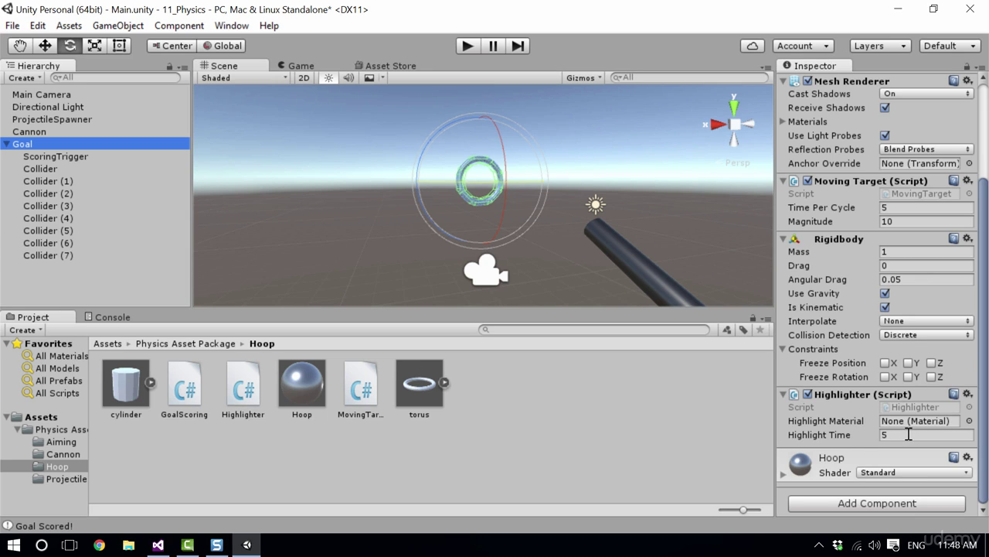
Duplicate the Hoop material and rename the copy Hoop Highlighted.
{"action": "left_click", "coordinate": [557, 447]}
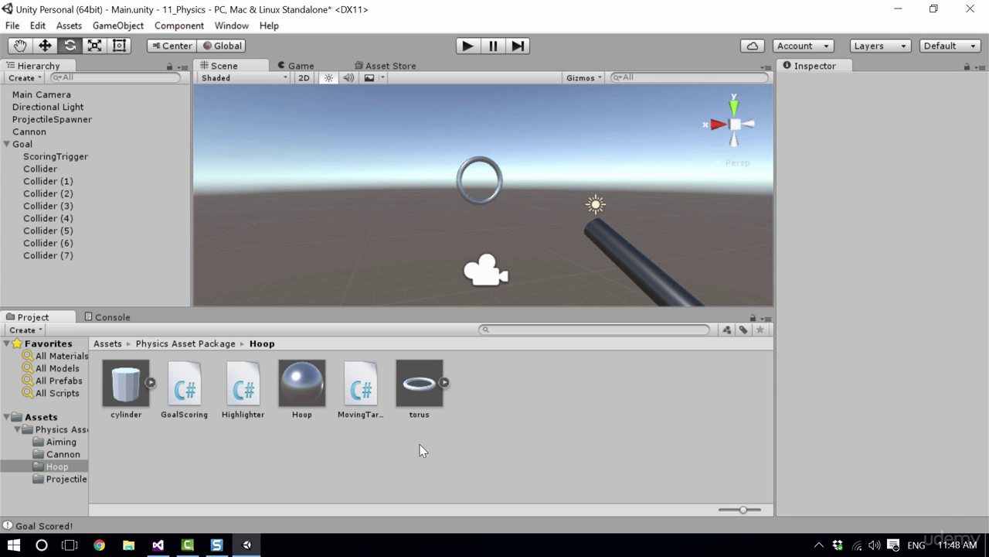
{"action": "left_click", "coordinate": [302, 384]}
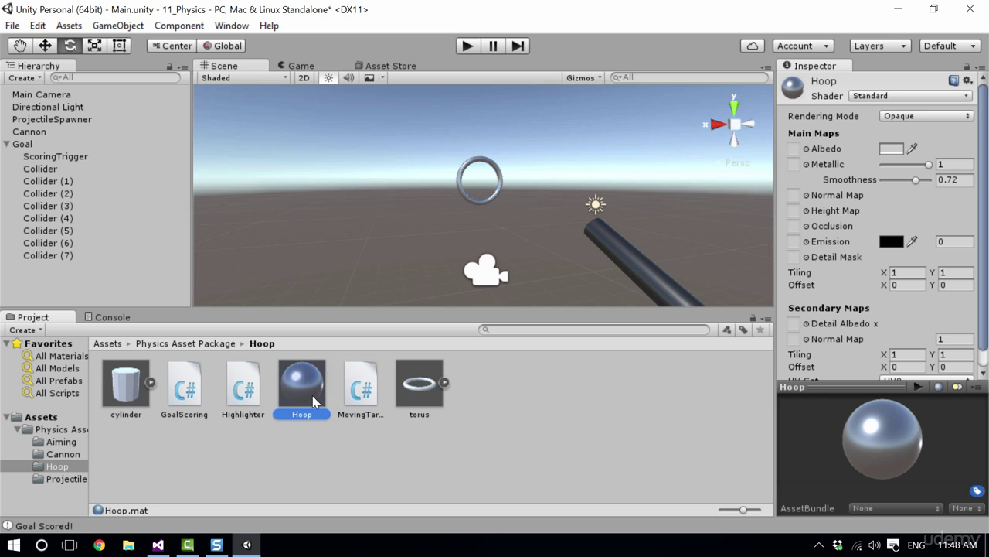
{"action": "key", "text": "ctrl+d"}
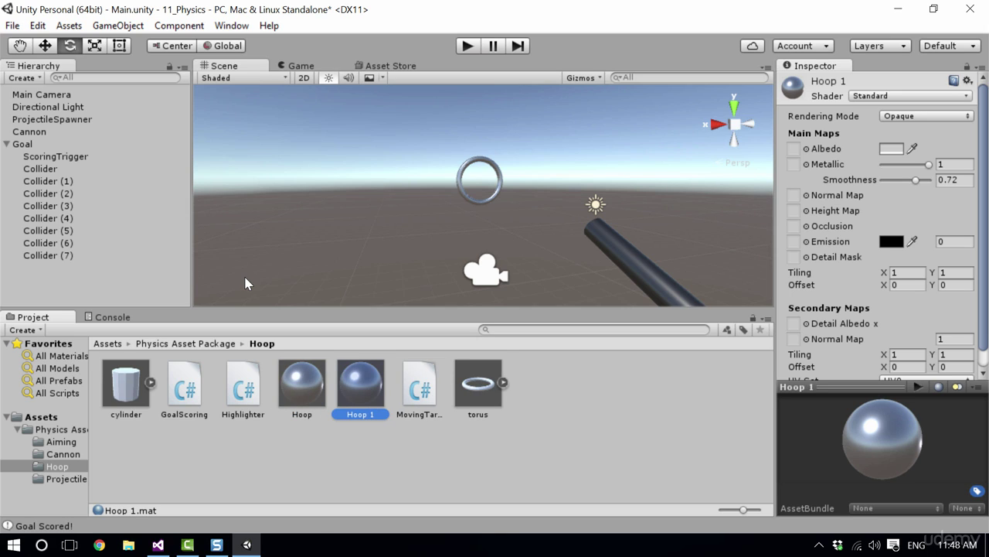
{"action": "left_click", "coordinate": [364, 414]}
{"action": "type", "text": "Hoop"}
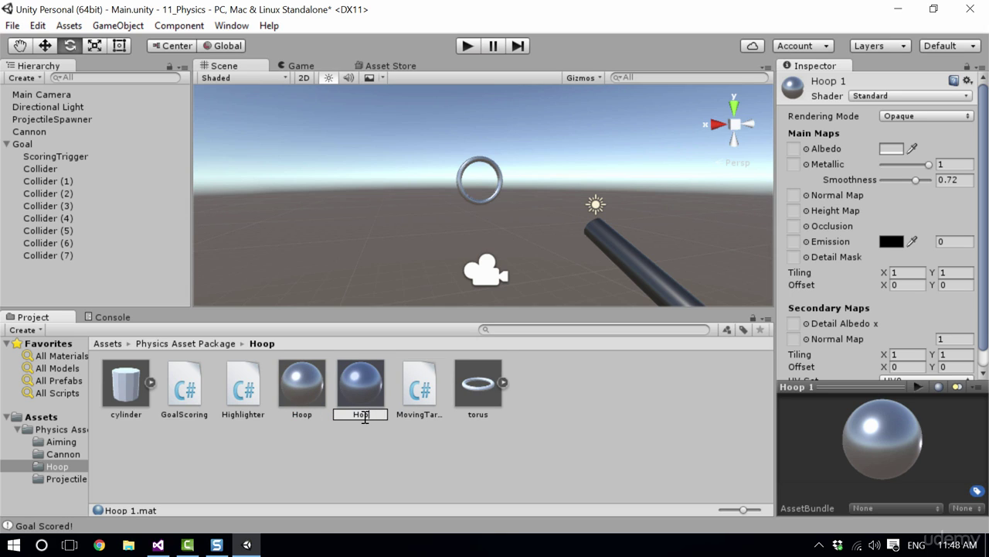
{"action": "type", "text": " Highlighted"}
{"action": "key", "text": "Return"}
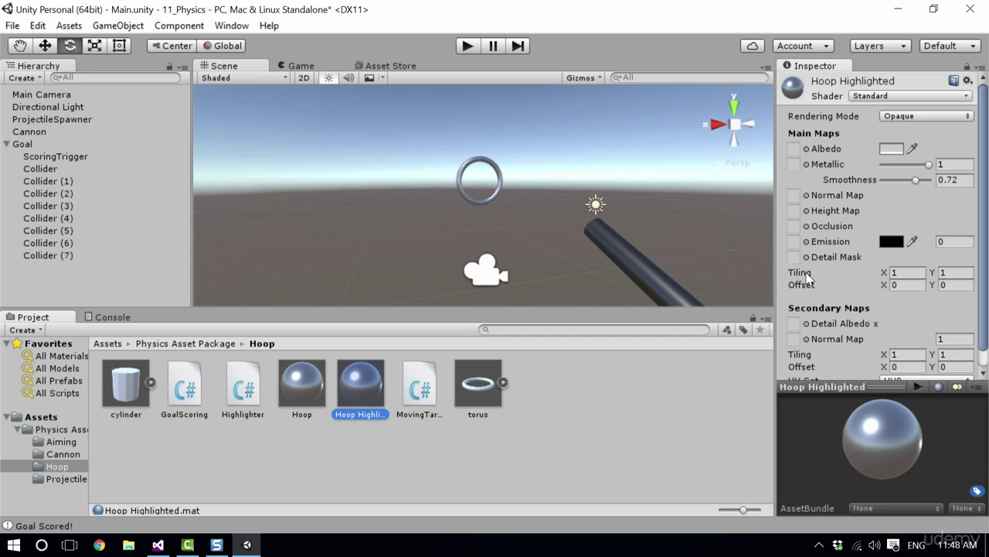
Set the Hoop Highlighted material's emission to a bright, fully saturated yellow.
{"action": "left_click", "coordinate": [889, 243]}
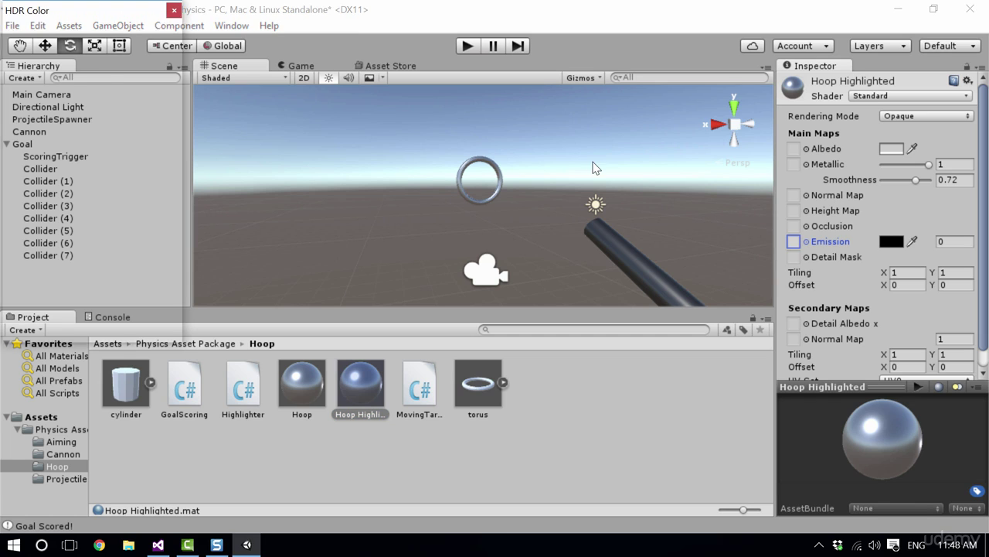
{"action": "left_click_drag", "start_coordinate": [158, 195], "coordinate": [156, 191]}
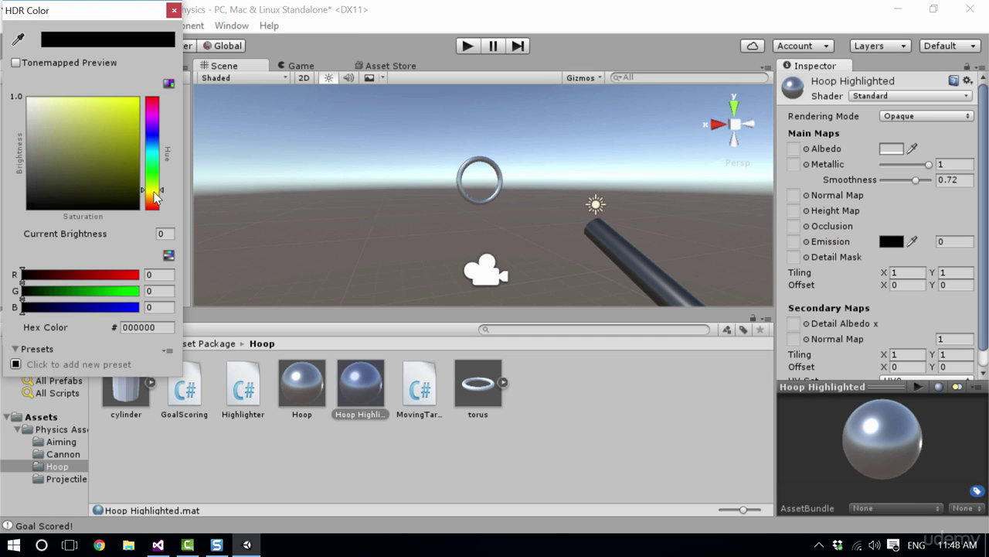
{"action": "left_click", "coordinate": [136, 100]}
{"action": "left_click", "coordinate": [436, 485]}
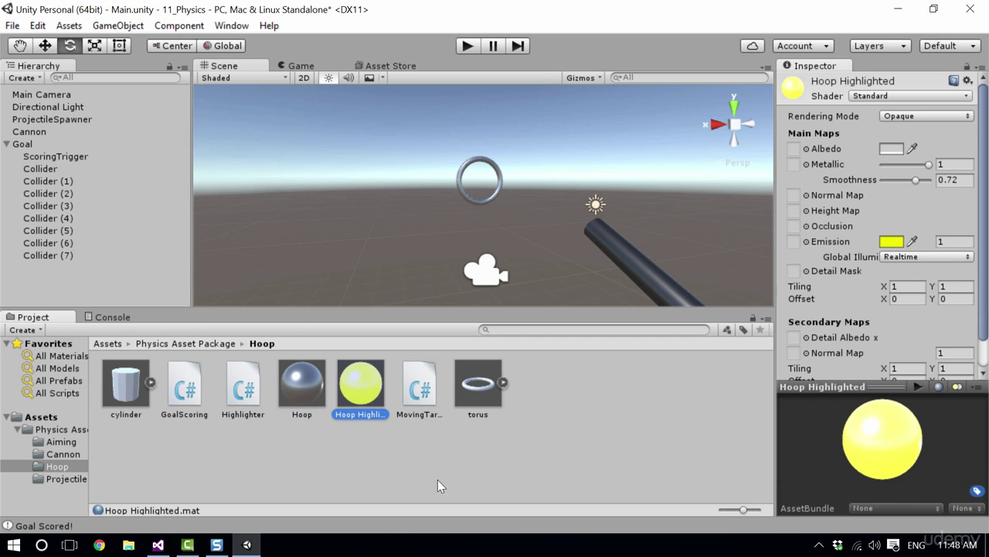
Assign the Hoop Highlighted material as the Highlight Material of the Highlighter component on Goal.
{"action": "left_click_drag", "start_coordinate": [360, 386], "coordinate": [413, 449]}
{"action": "left_click", "coordinate": [389, 473]}
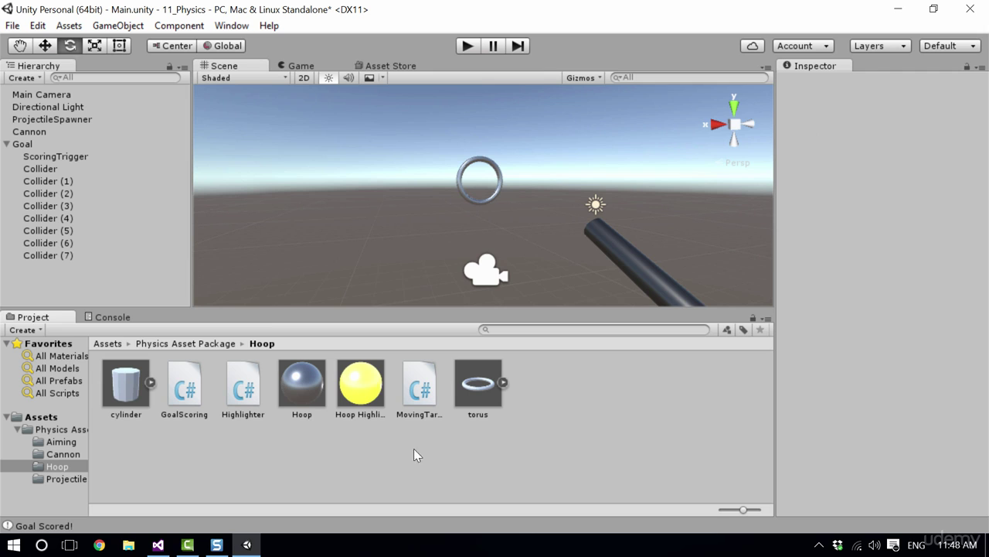
{"action": "left_click", "coordinate": [501, 192]}
{"action": "scroll", "coordinate": [856, 348], "scroll_direction": "down", "scroll_amount": 3}
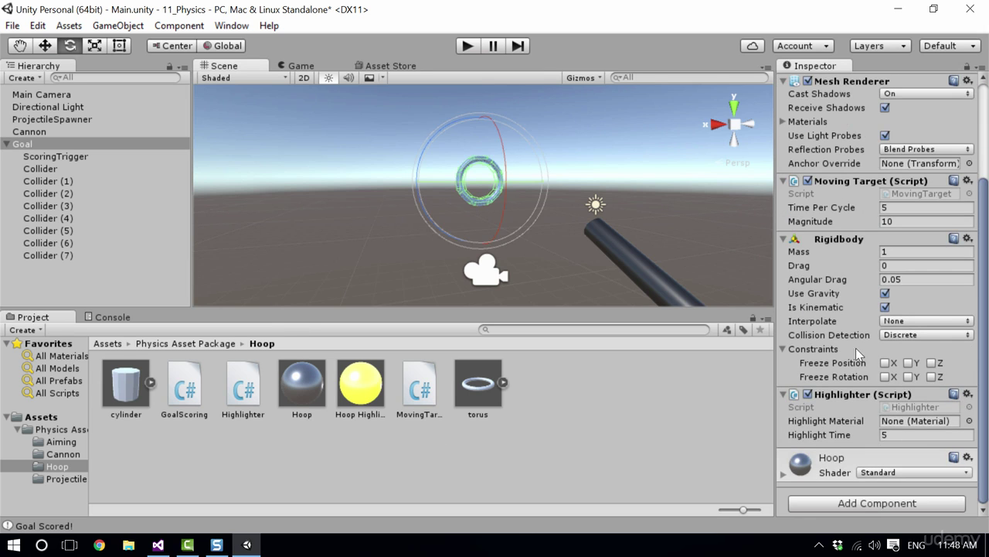
{"action": "left_click_drag", "start_coordinate": [383, 375], "coordinate": [912, 423]}
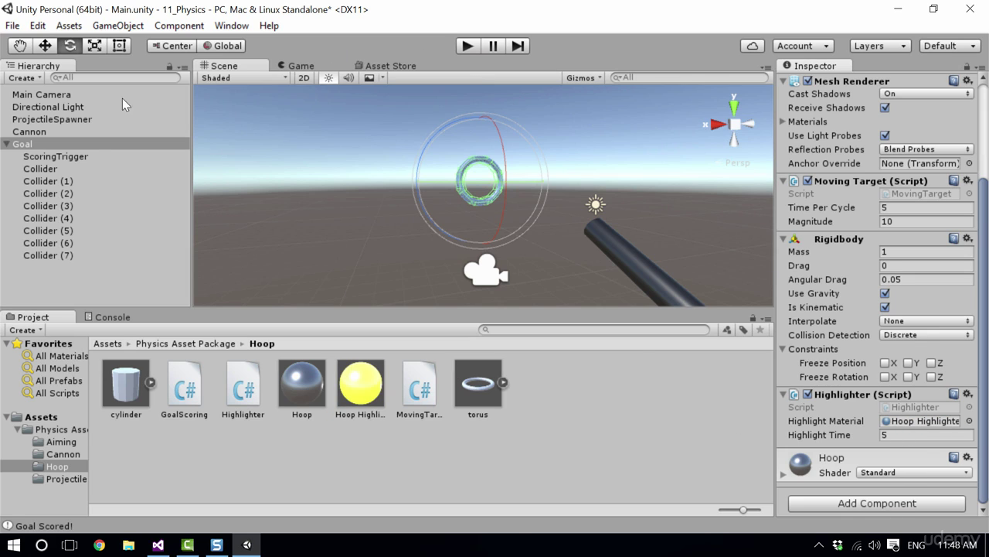
Assign Goal as the Highlighter reference in ScoringTrigger's Goal Scoring component and review Goal's Highlighter settings.
{"action": "left_click", "coordinate": [100, 158]}
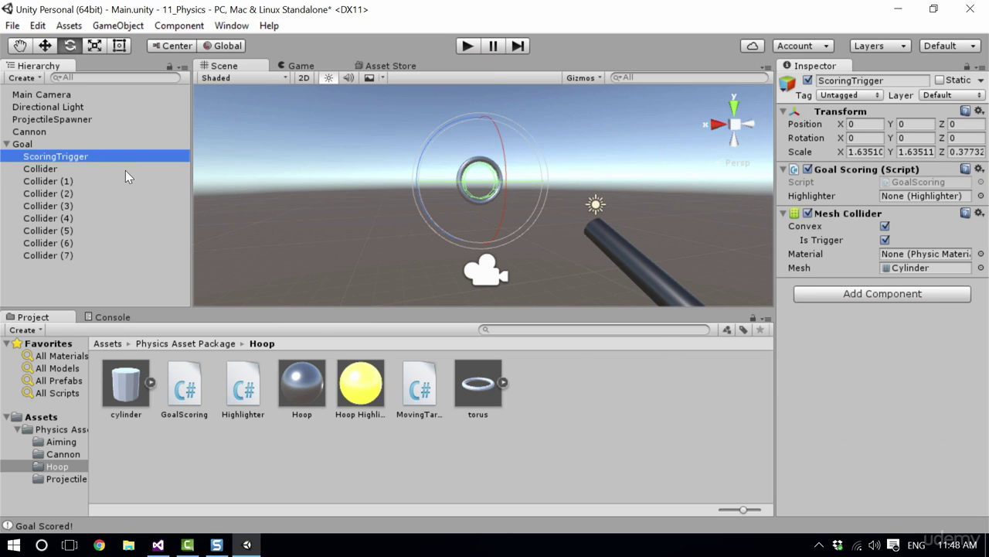
{"action": "mouse_move", "coordinate": [25, 149]}
{"action": "left_mouse_down"}
{"action": "mouse_move", "coordinate": [62, 194]}
{"action": "mouse_move", "coordinate": [789, 275]}
{"action": "mouse_move", "coordinate": [931, 255]}
{"action": "mouse_move", "coordinate": [941, 267]}
{"action": "mouse_move", "coordinate": [933, 249]}
{"action": "mouse_move", "coordinate": [925, 273]}
{"action": "mouse_move", "coordinate": [934, 266]}
{"action": "mouse_move", "coordinate": [926, 193]}
{"action": "left_mouse_up"}
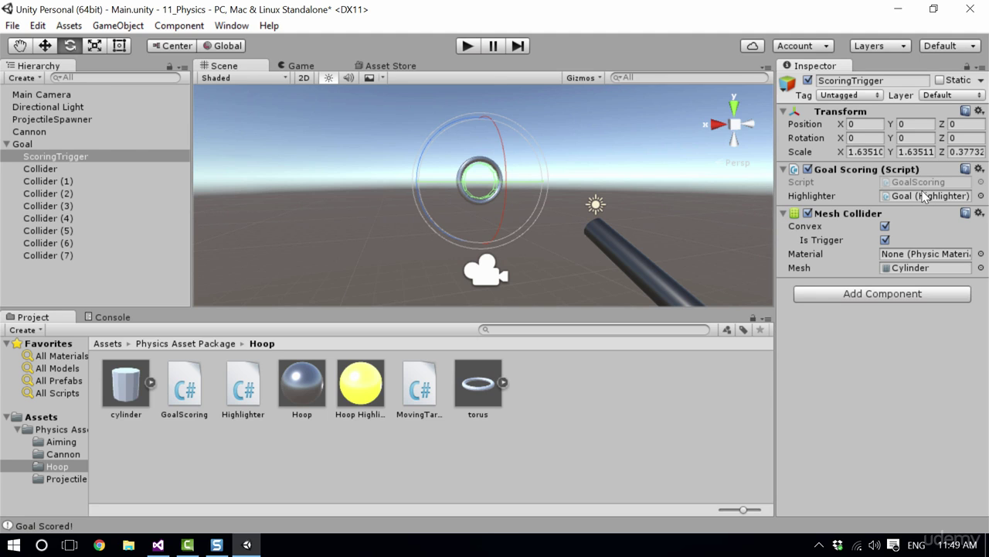
{"action": "left_click", "coordinate": [82, 146]}
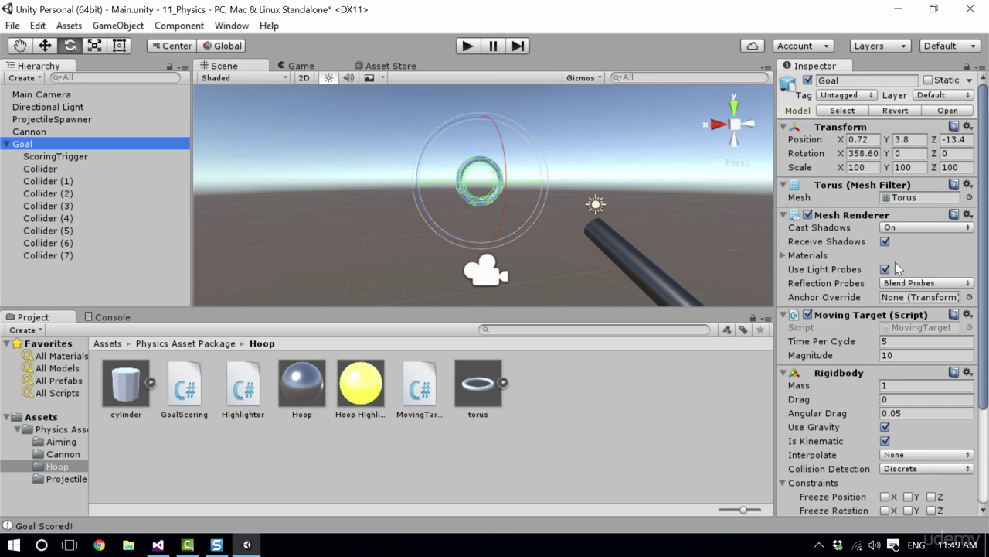
{"action": "scroll", "coordinate": [895, 262], "scroll_direction": "down", "scroll_amount": 3}
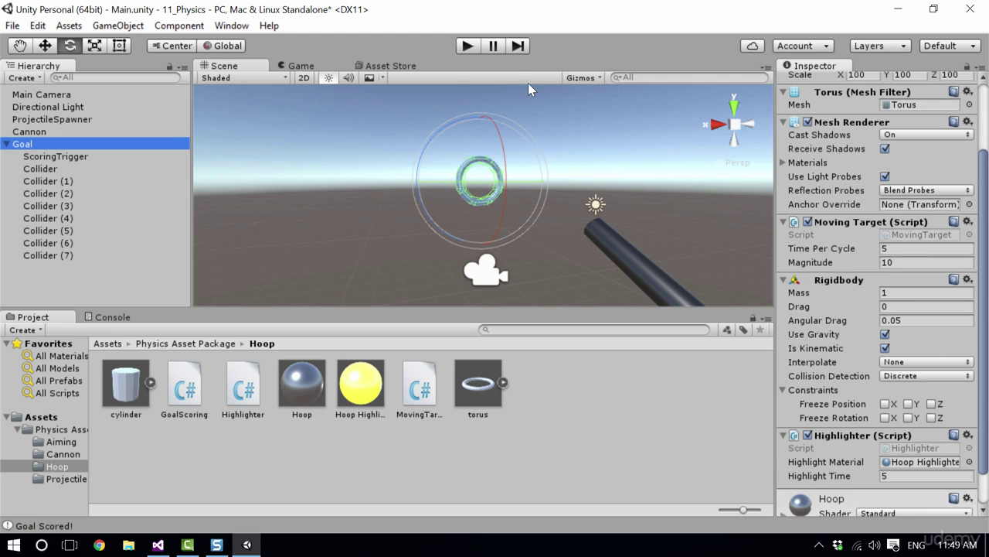
Play-test the goal highlighting by firing projectiles through the moving hoop, and stop the game.
{"action": "left_click", "coordinate": [467, 45]}
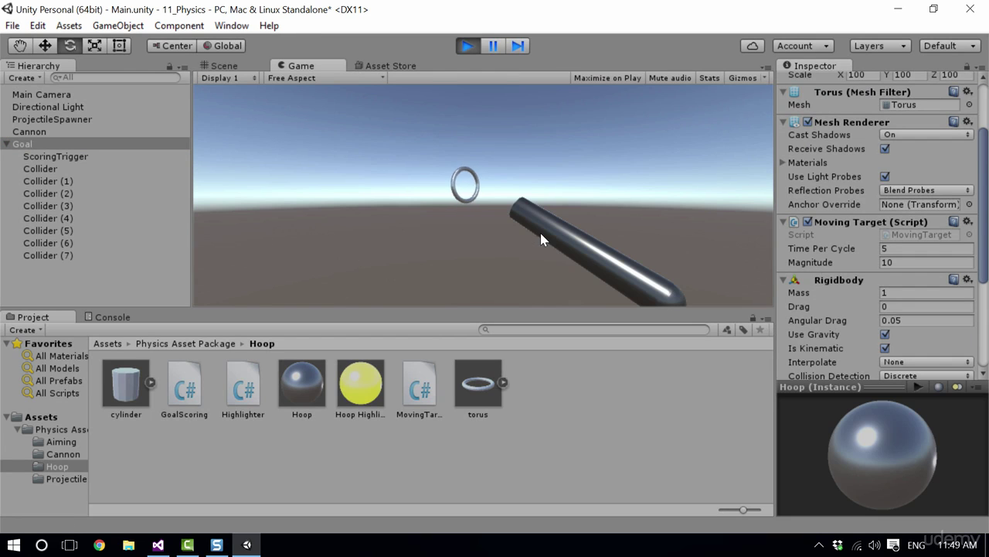
{"action": "left_click", "coordinate": [359, 161]}
{"action": "left_click", "coordinate": [360, 161]}
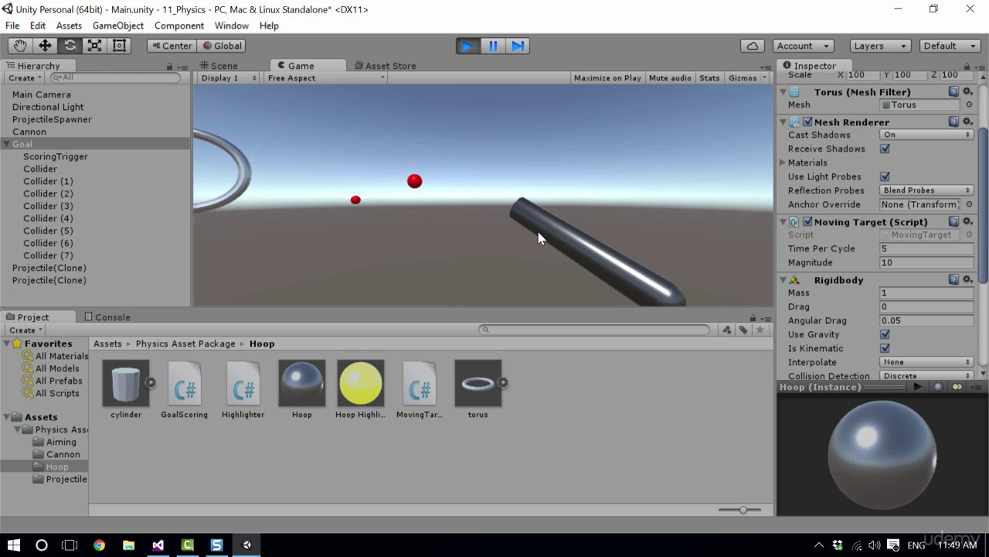
{"action": "left_click", "coordinate": [359, 154]}
{"action": "left_click", "coordinate": [358, 154]}
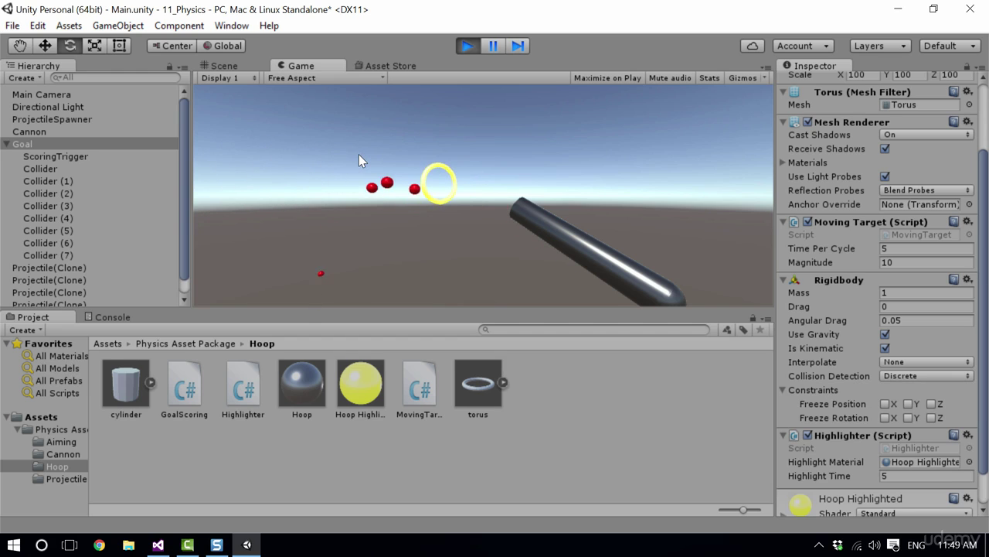
{"action": "left_click", "coordinate": [559, 243]}
{"action": "left_click", "coordinate": [555, 242]}
{"action": "left_click", "coordinate": [550, 243]}
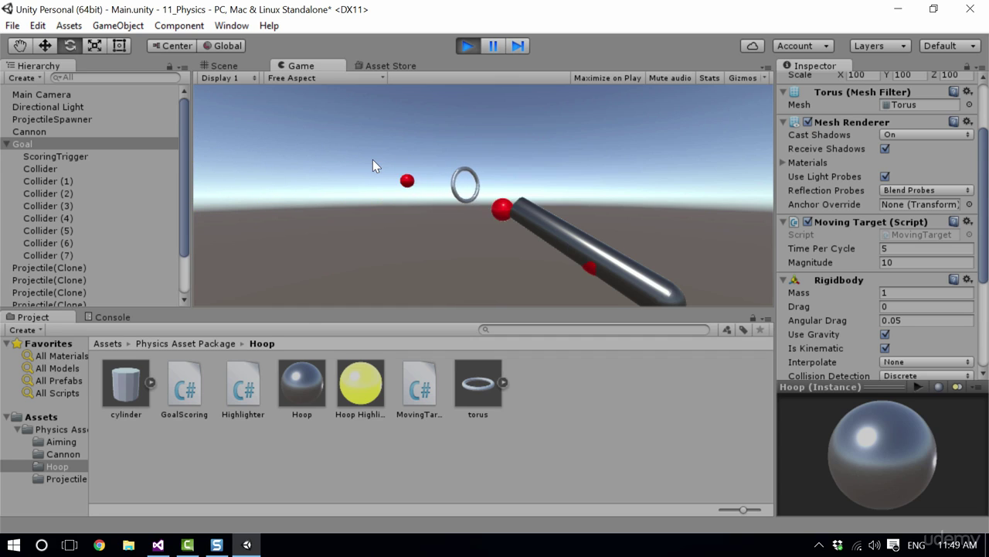
{"action": "left_click", "coordinate": [544, 243]}
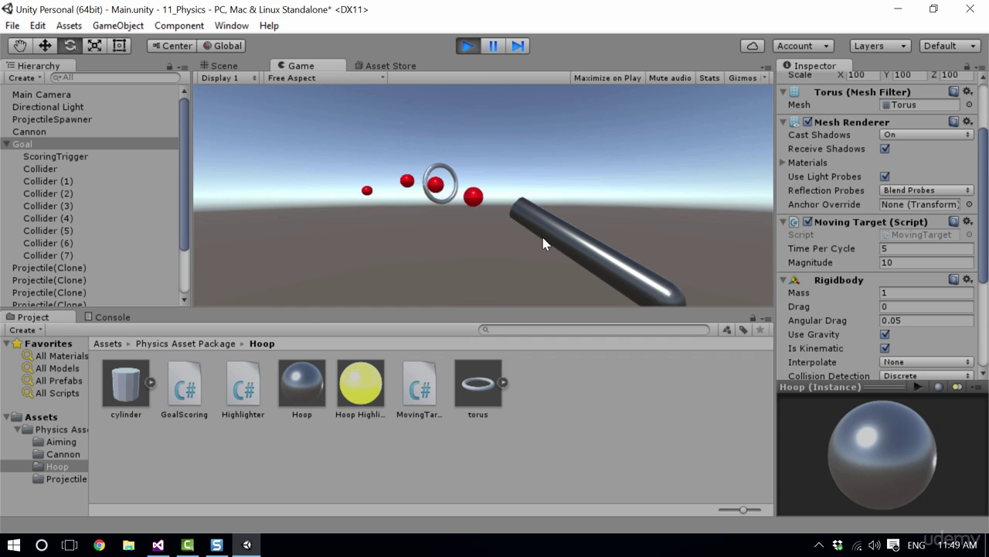
{"action": "left_click", "coordinate": [362, 158]}
{"action": "left_click", "coordinate": [362, 158]}
{"action": "left_click", "coordinate": [362, 159]}
{"action": "left_click", "coordinate": [362, 158]}
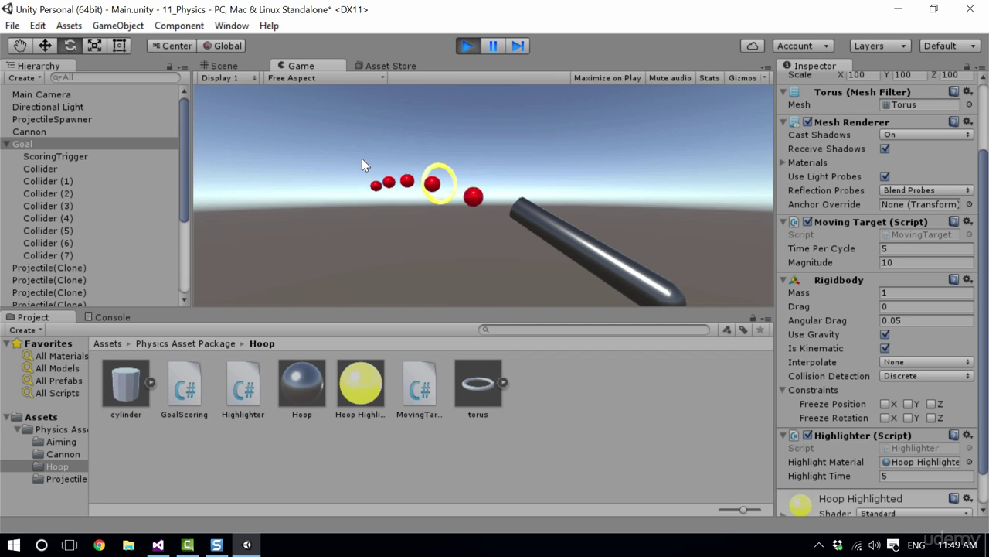
{"action": "left_click", "coordinate": [361, 158]}
{"action": "left_click", "coordinate": [467, 45]}
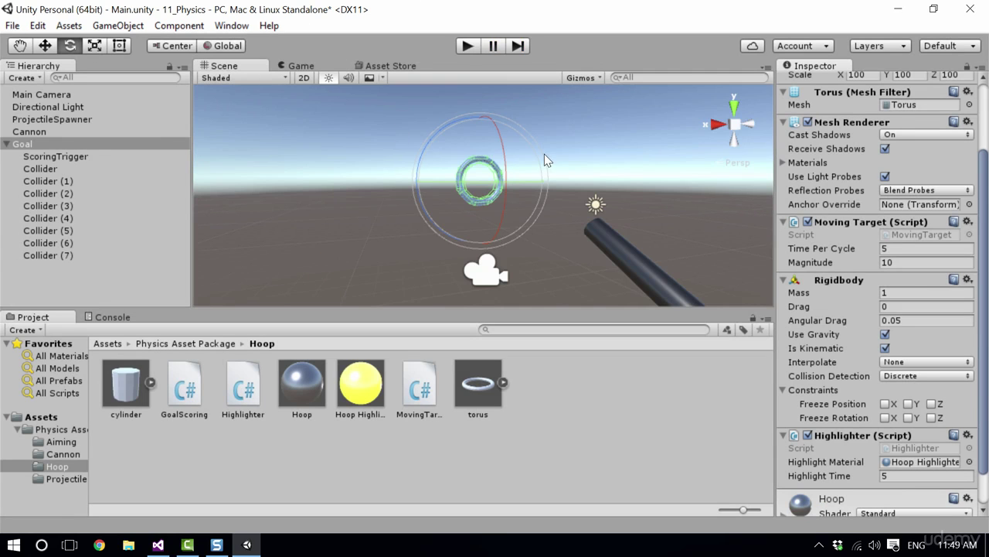
Check Goal's Highlight Time setting and run the game again, firing more projectiles at the hoop.
{"action": "scroll", "coordinate": [885, 318], "scroll_direction": "down", "scroll_amount": 2}
{"action": "left_click", "coordinate": [885, 435]}
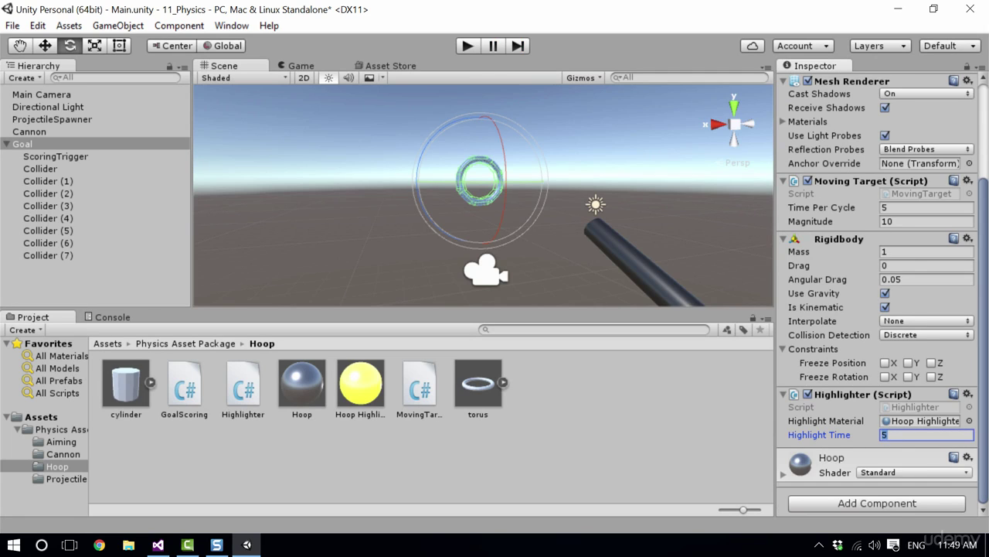
{"action": "left_click", "coordinate": [651, 398]}
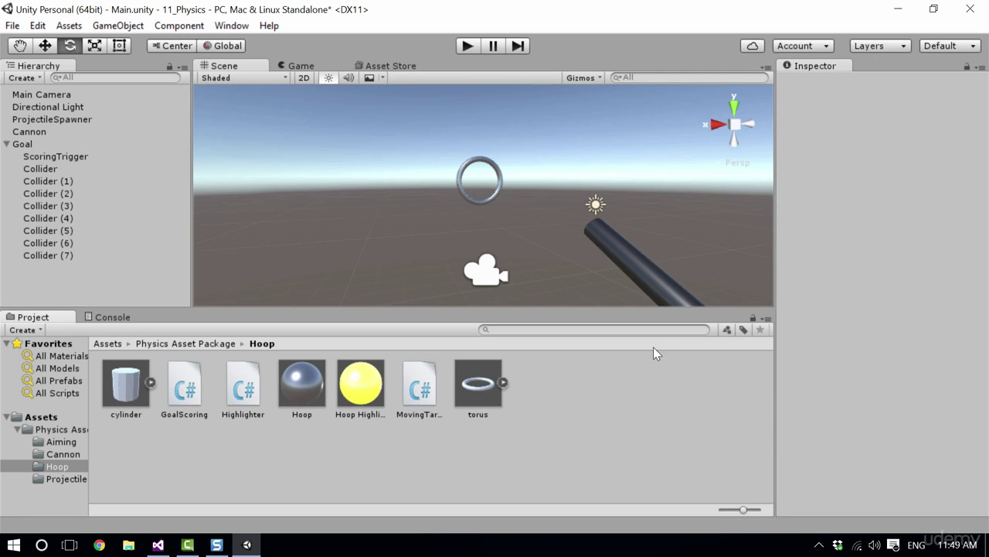
{"action": "left_click", "coordinate": [467, 46]}
{"action": "left_click", "coordinate": [343, 177]}
{"action": "left_click", "coordinate": [344, 180]}
{"action": "left_click", "coordinate": [345, 181]}
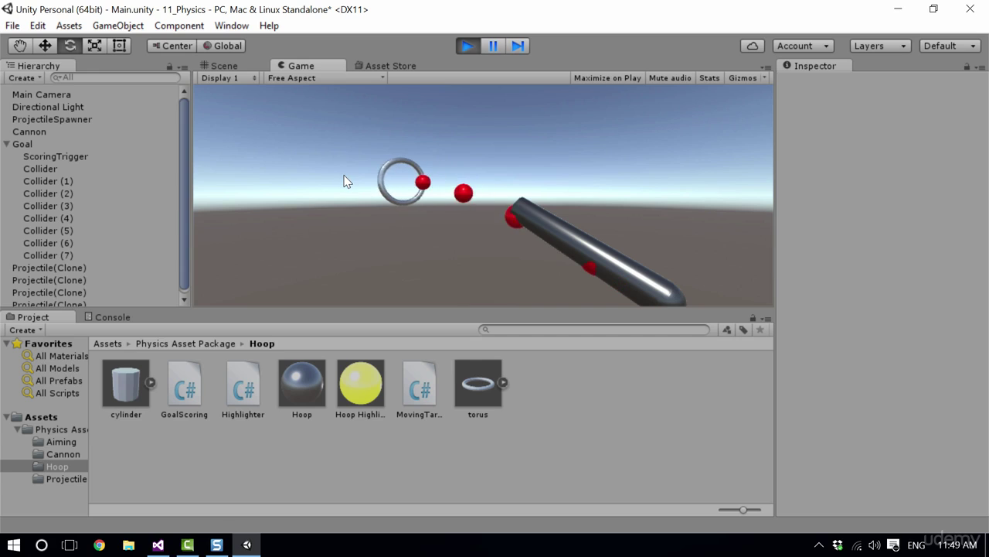
{"action": "left_click", "coordinate": [345, 181]}
{"action": "left_click", "coordinate": [345, 177]}
{"action": "left_click", "coordinate": [346, 176]}
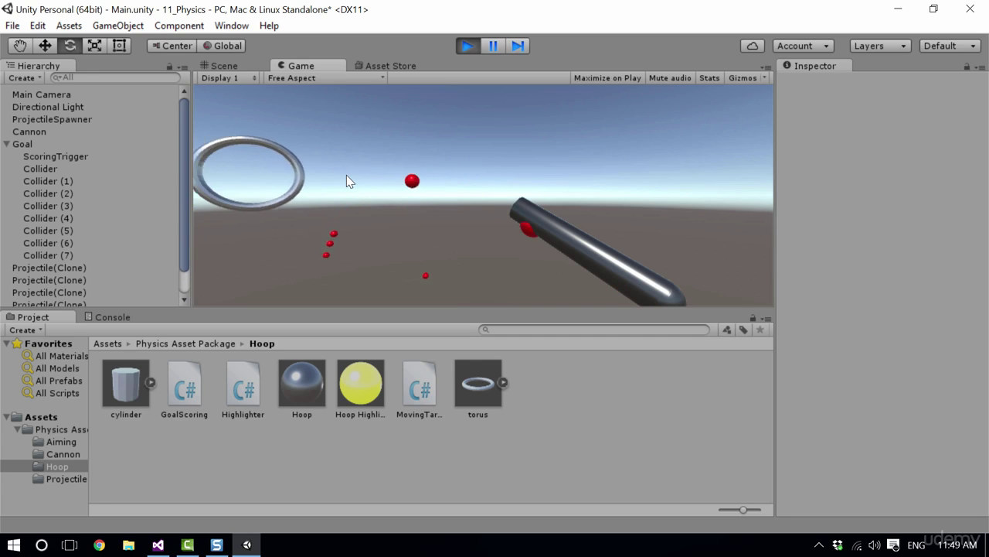
{"action": "left_click", "coordinate": [347, 177]}
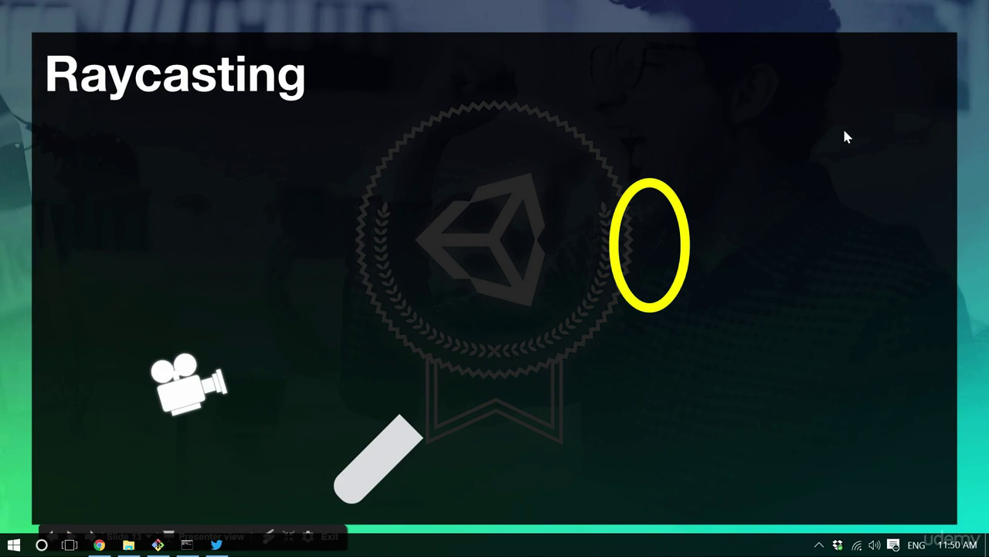
{"action": "key", "text": "Right"}
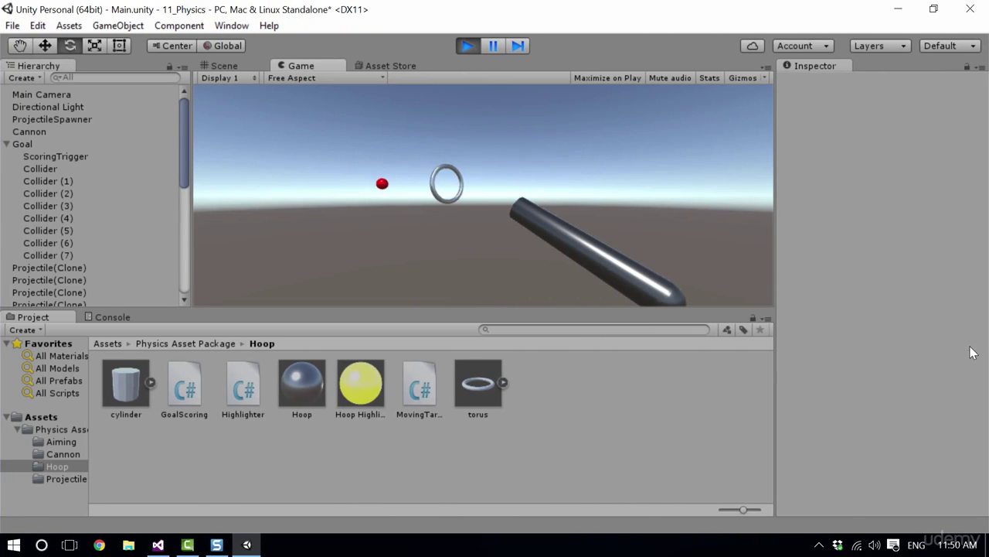
Review the BalisticSolver script in the Physics Asset Package's Cannon folder and stop the running game.
{"action": "left_click", "coordinate": [211, 345]}
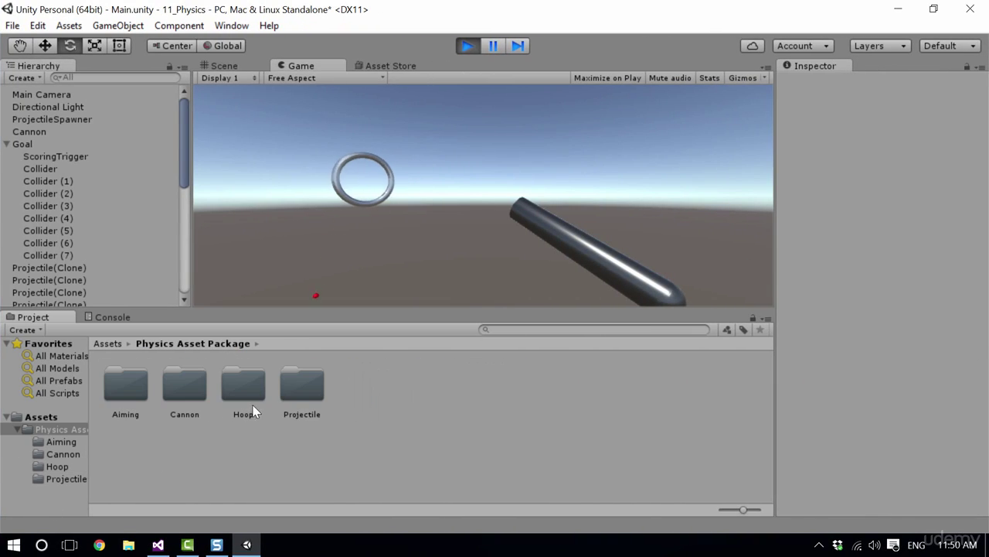
{"action": "double_click", "coordinate": [185, 384]}
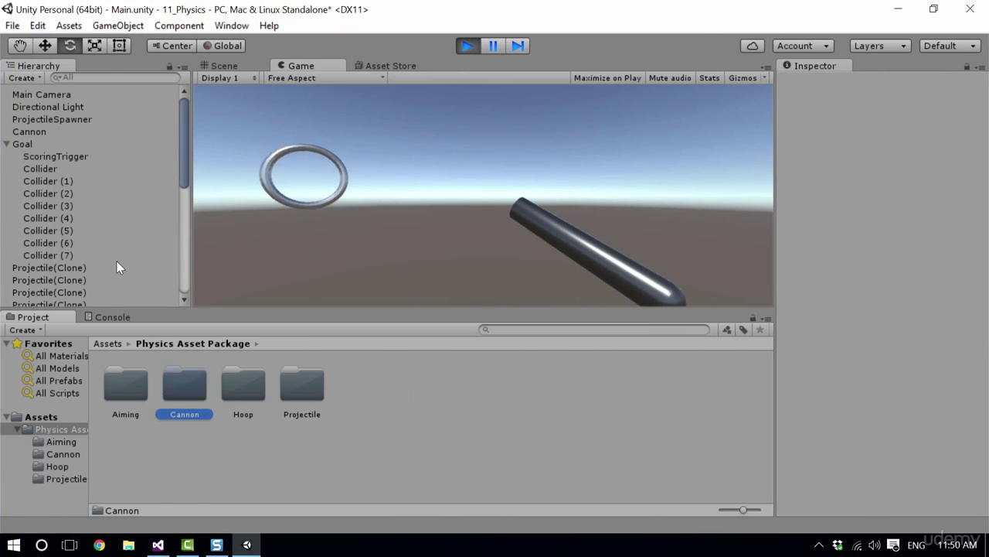
{"action": "left_click", "coordinate": [119, 394]}
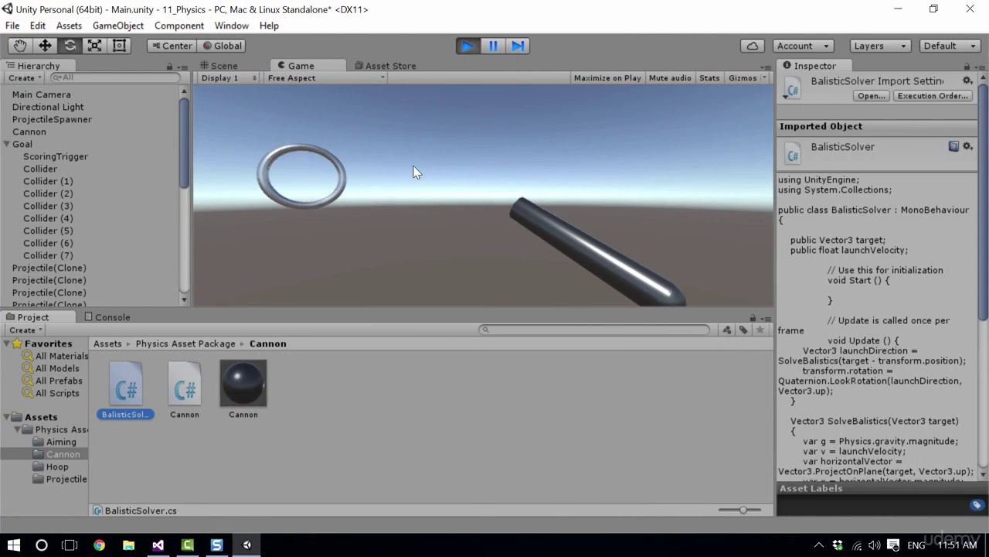
{"action": "left_click", "coordinate": [480, 45]}
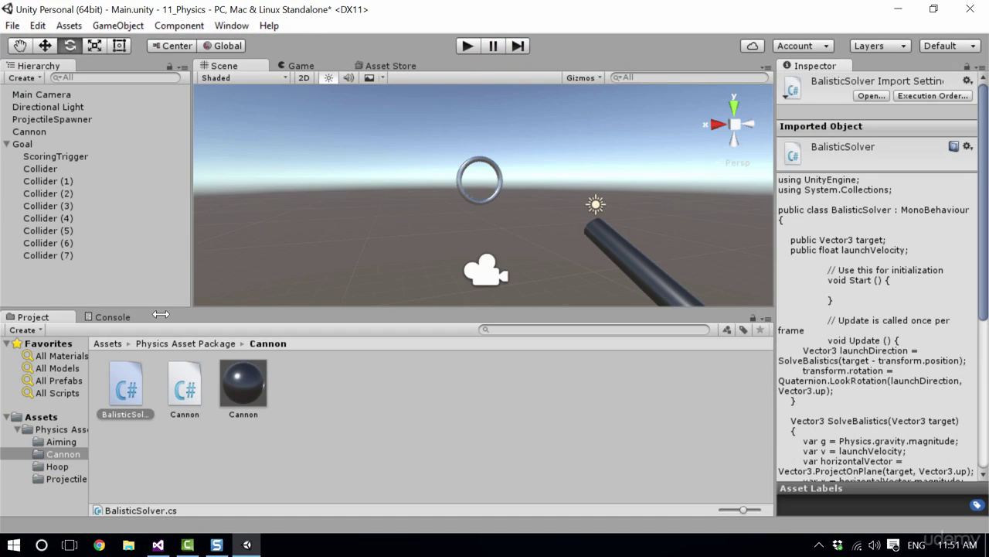
Add a cube to the scene and scale it to about 59.25 in X and 12.98 in Y.
{"action": "right_click", "coordinate": [69, 297]}
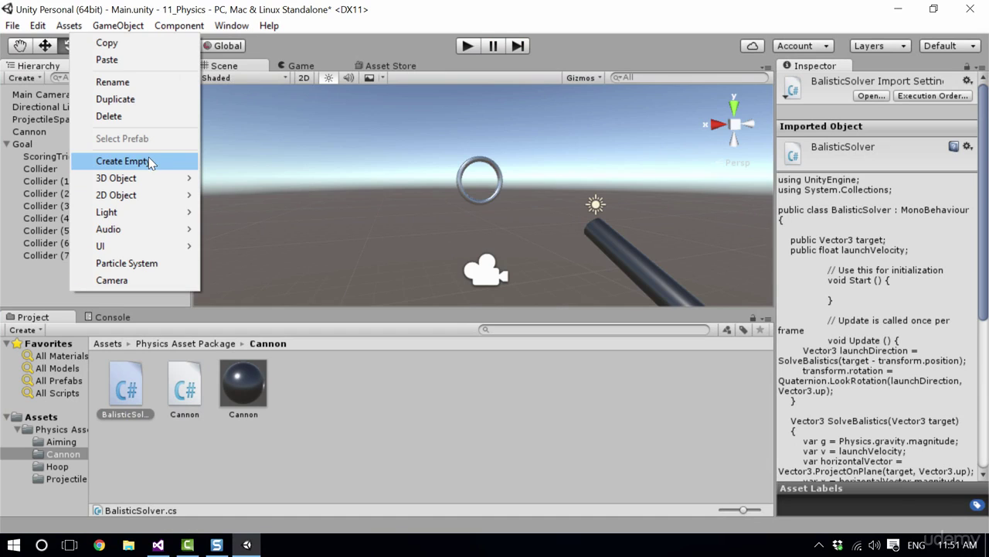
{"action": "mouse_move", "coordinate": [157, 178]}
{"action": "left_click", "coordinate": [231, 178]}
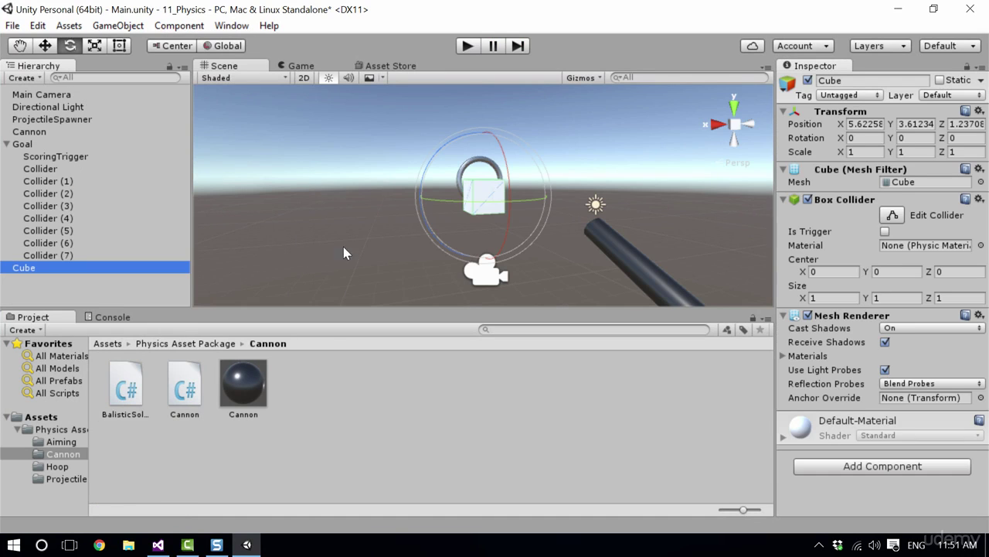
{"action": "left_click", "coordinate": [93, 45]}
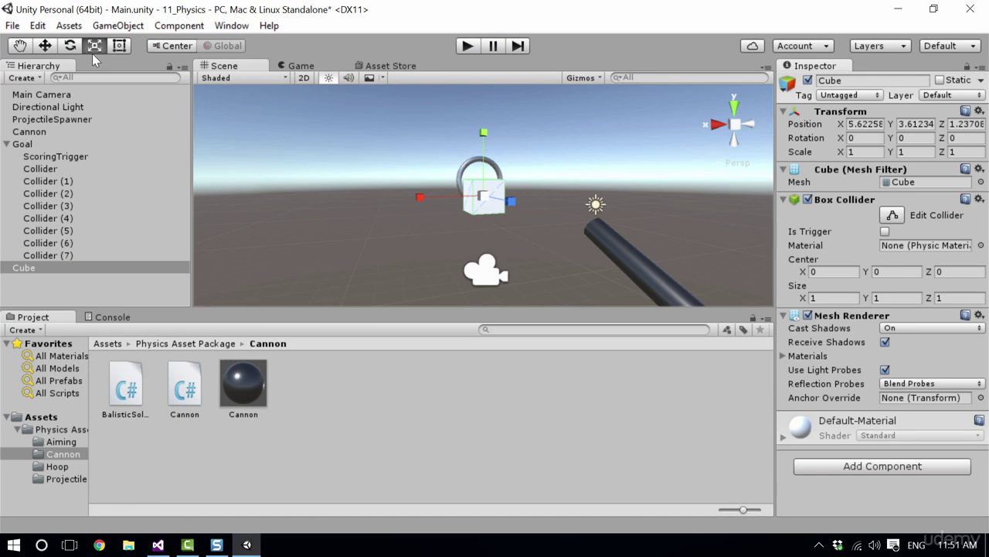
{"action": "left_click_drag", "start_coordinate": [484, 134], "coordinate": [400, 489]}
{"action": "left_click_drag", "start_coordinate": [420, 203], "coordinate": [163, 415]}
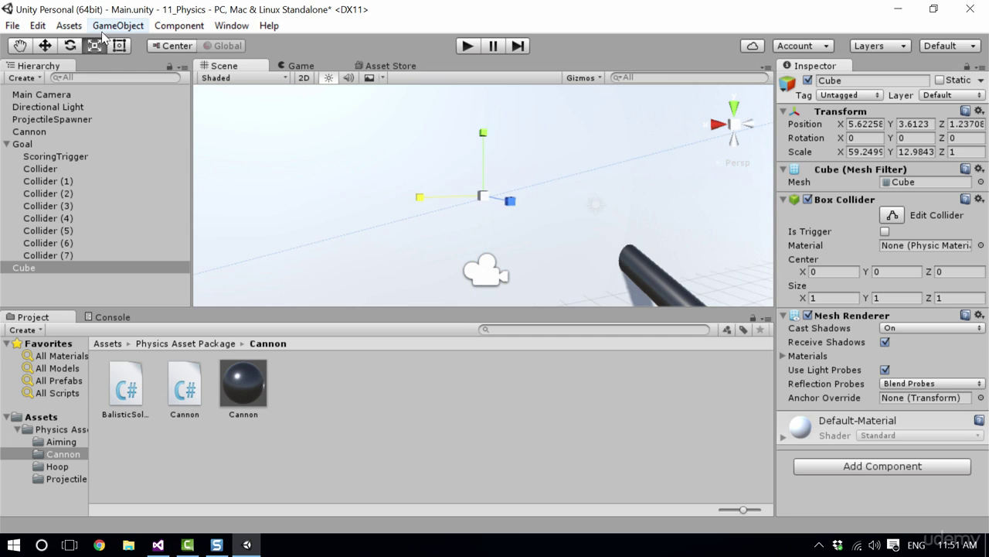
Move the cube behind the hoop to about Z -16.55 and enlarge it to about 355.4 in X and 61.4 in Y.
{"action": "left_click", "coordinate": [44, 46]}
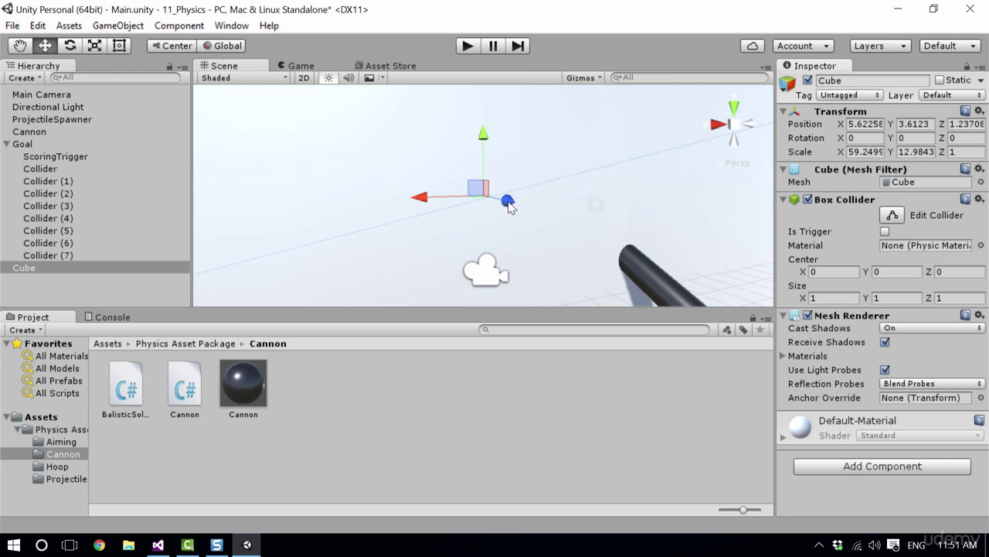
{"action": "left_click_drag", "start_coordinate": [509, 207], "coordinate": [357, 172]}
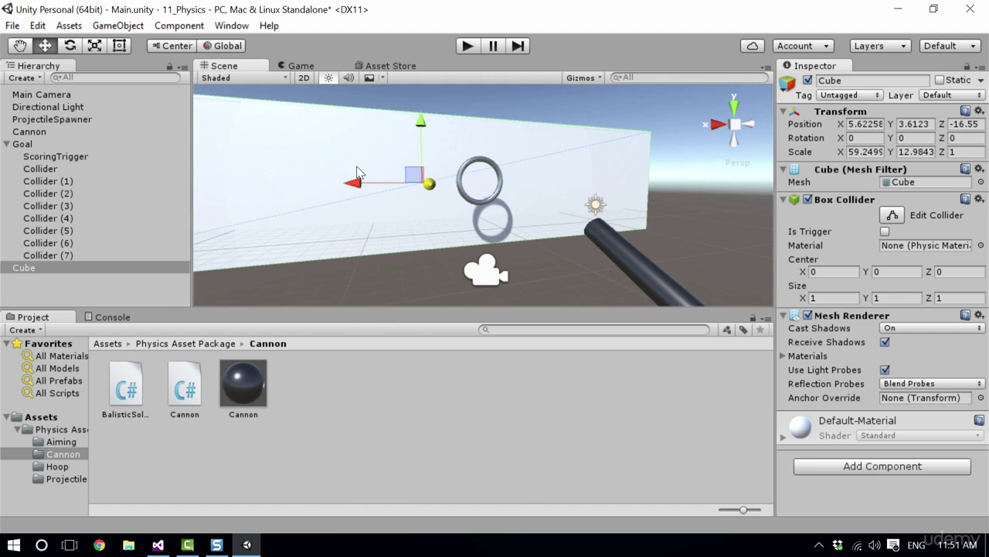
{"action": "left_click", "coordinate": [93, 48]}
{"action": "left_click_drag", "start_coordinate": [421, 121], "coordinate": [406, 85]}
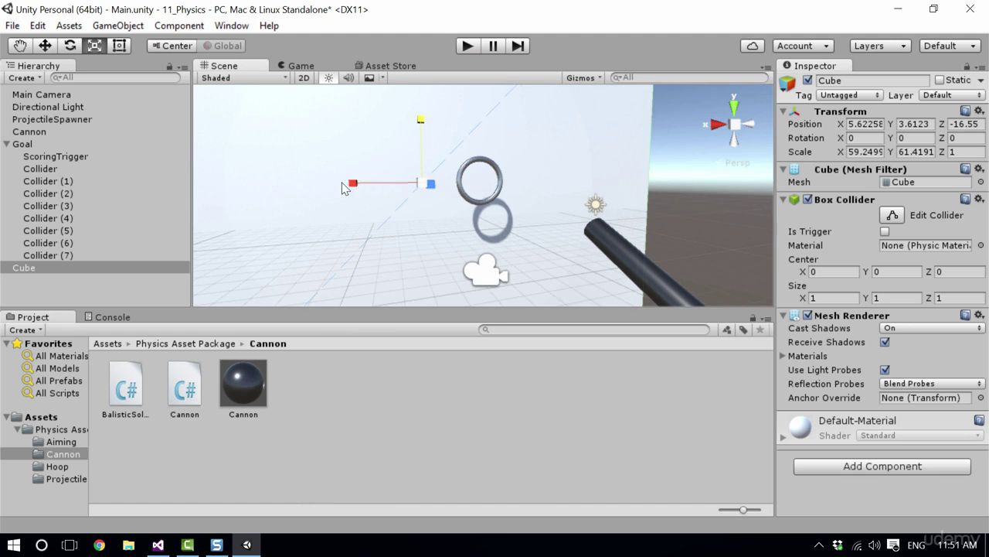
{"action": "left_click_drag", "start_coordinate": [344, 188], "coordinate": [190, 122]}
Play-test the cube as a backdrop wall by firing projectiles at the moving hoop, and stop the game.
{"action": "left_click", "coordinate": [469, 46]}
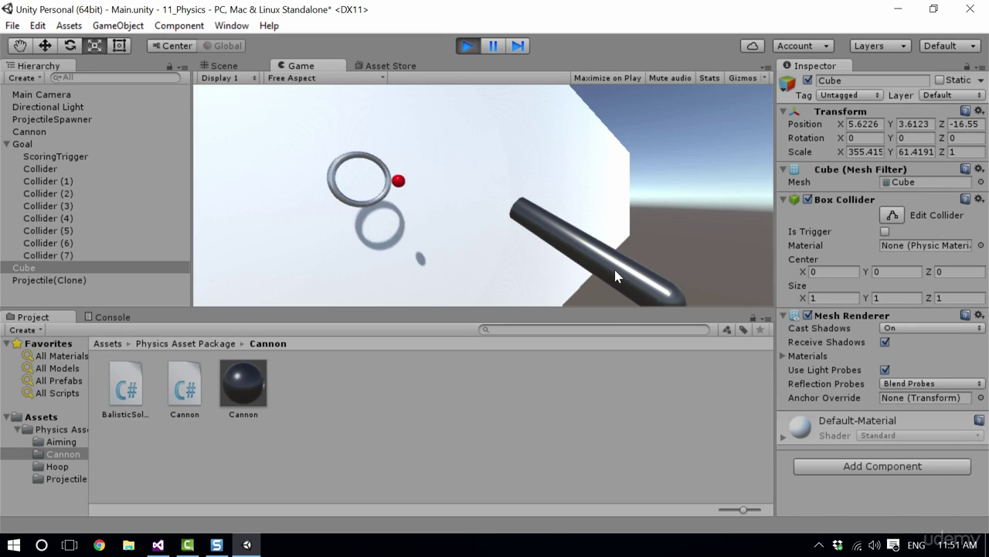
{"action": "left_click", "coordinate": [411, 185]}
{"action": "left_click", "coordinate": [410, 185]}
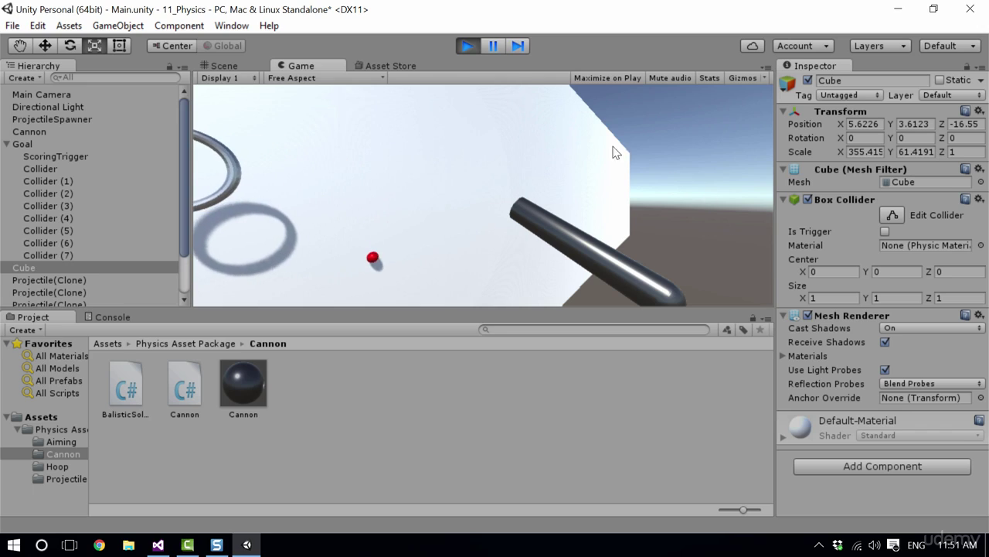
{"action": "left_click", "coordinate": [594, 214]}
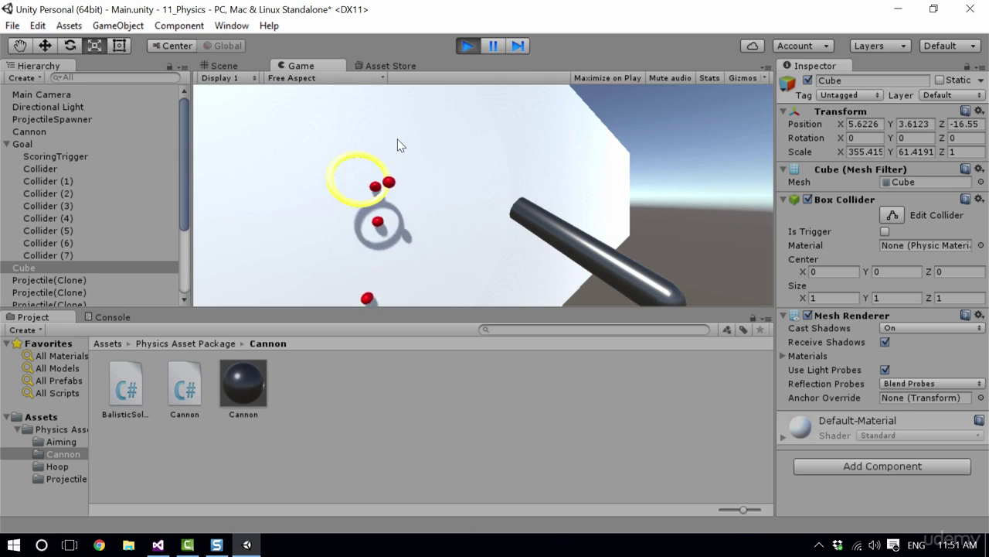
{"action": "left_click", "coordinate": [565, 190]}
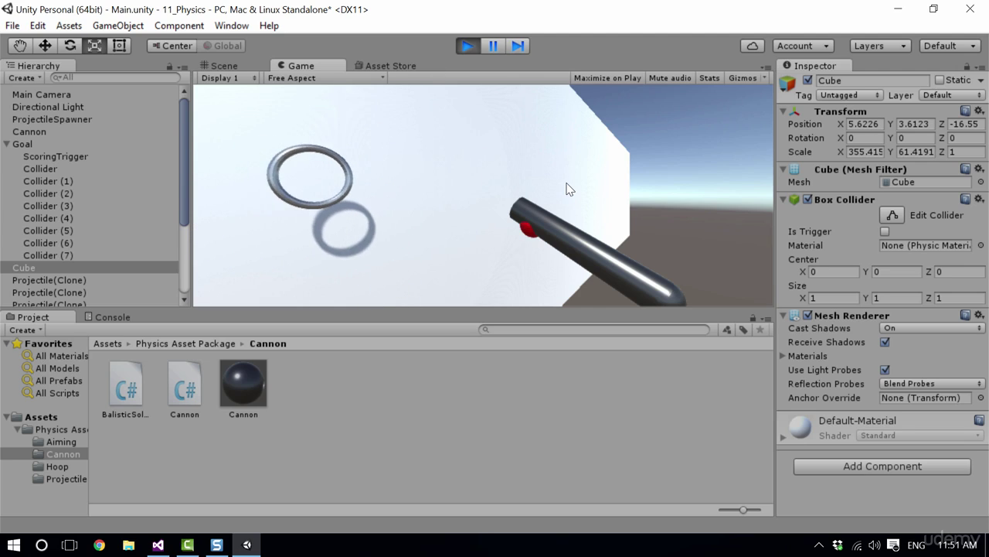
{"action": "left_click", "coordinate": [376, 132]}
{"action": "left_click", "coordinate": [467, 46]}
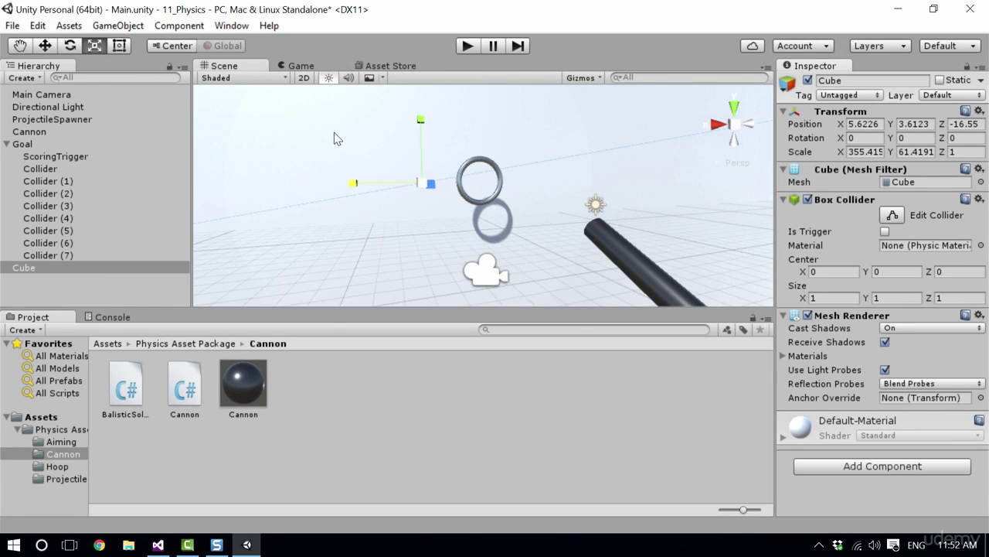
Stretch the backdrop cube to about 4104 in X and 1888 in Y.
{"action": "scroll", "coordinate": [334, 138], "scroll_direction": "down", "scroll_amount": 4}
{"action": "left_click_drag", "start_coordinate": [376, 188], "coordinate": [267, 193]}
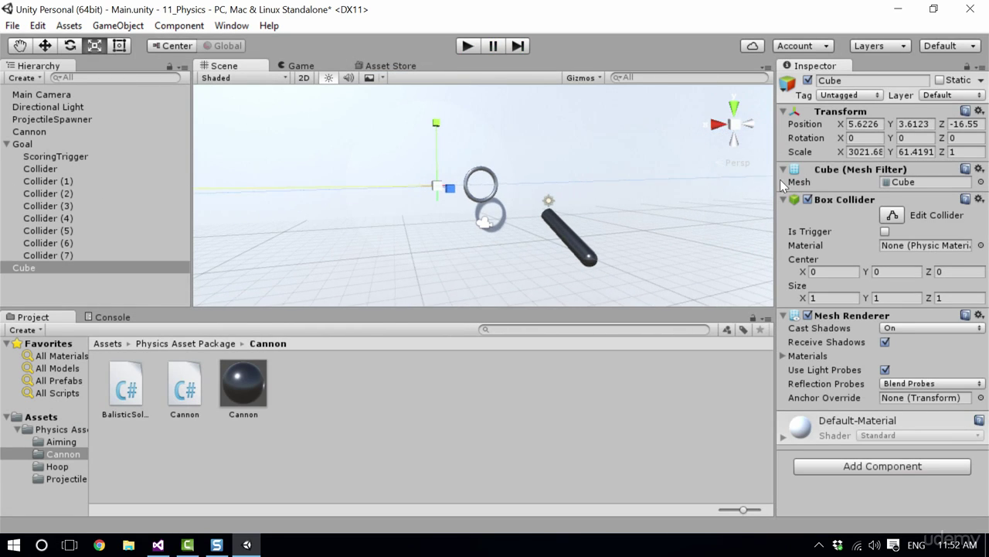
{"action": "left_click", "coordinate": [468, 45]}
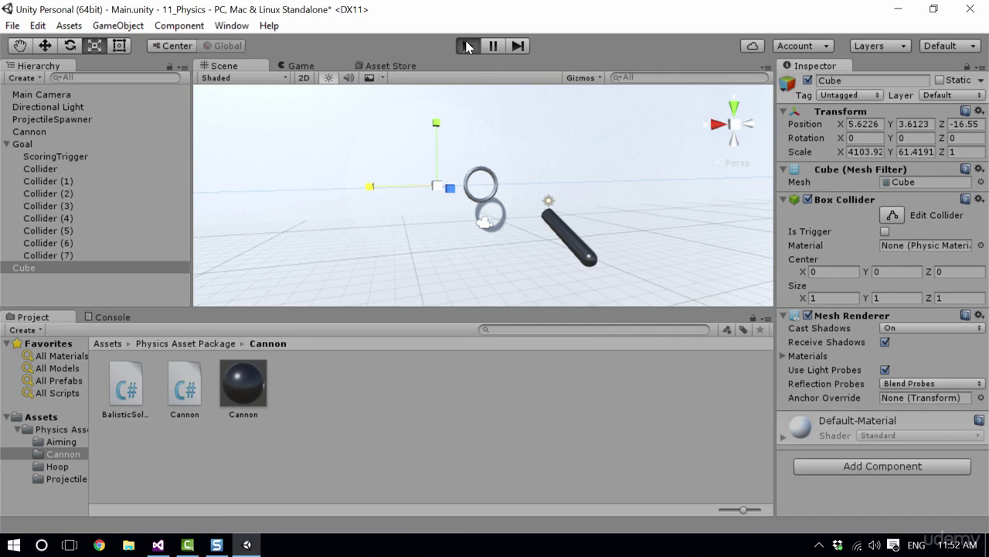
{"action": "left_click", "coordinate": [468, 46]}
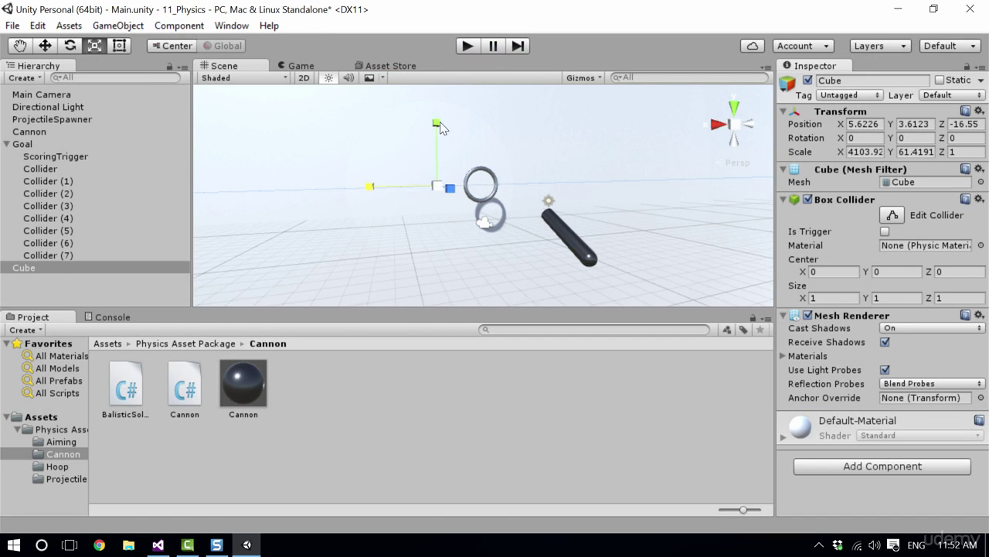
{"action": "left_click_drag", "start_coordinate": [440, 126], "coordinate": [536, 181]}
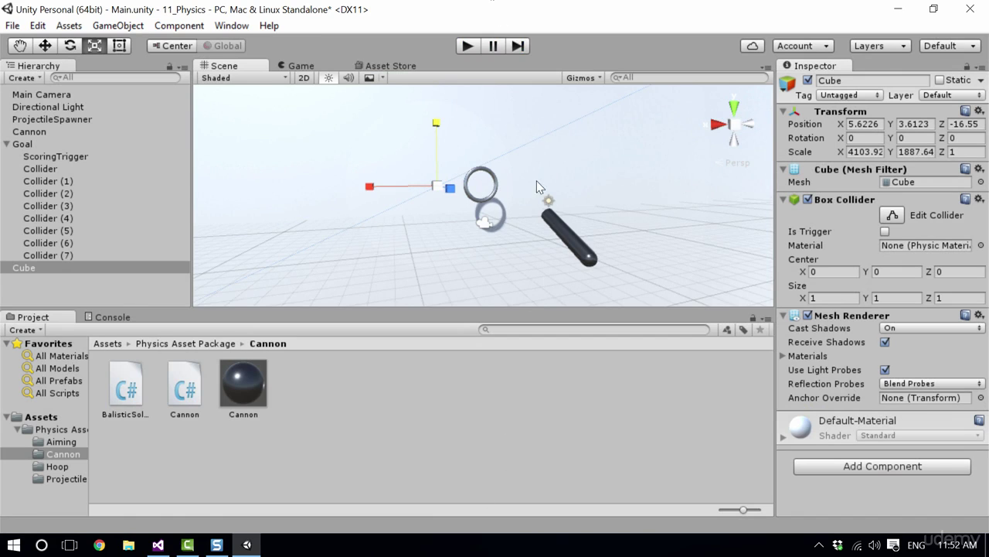
Run the game with the enlarged backdrop, fire projectiles at the hoop, and stop it.
{"action": "left_click", "coordinate": [477, 47]}
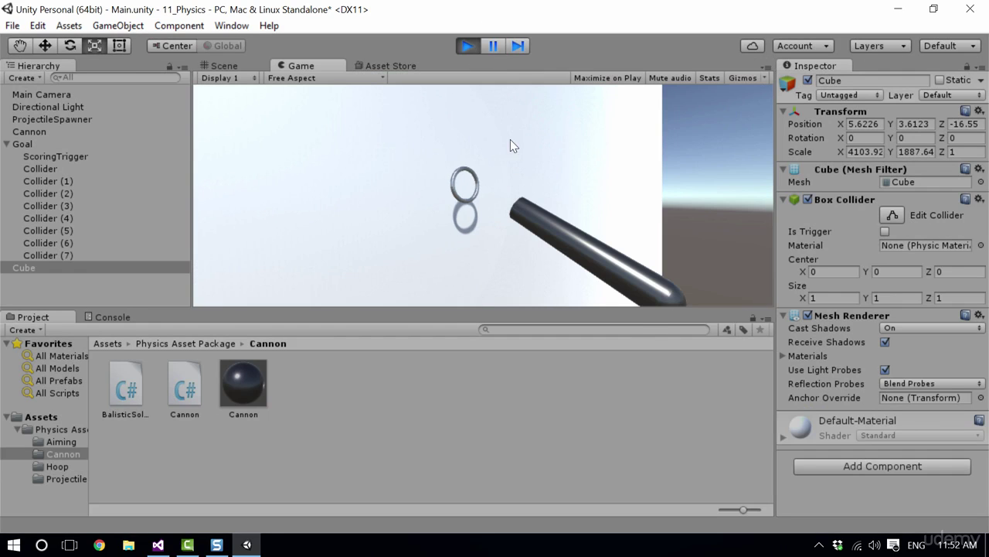
{"action": "left_click", "coordinate": [469, 44]}
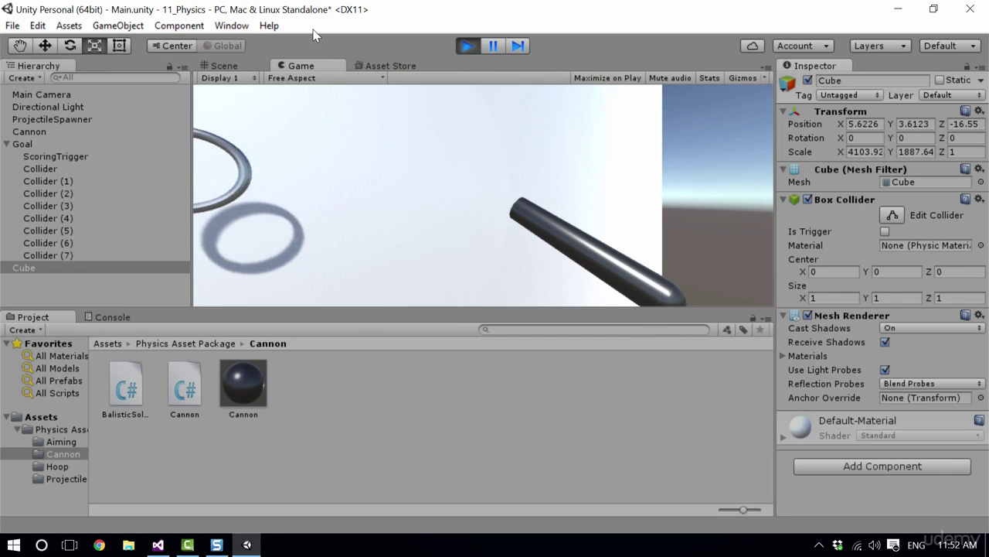
{"action": "left_click", "coordinate": [464, 46]}
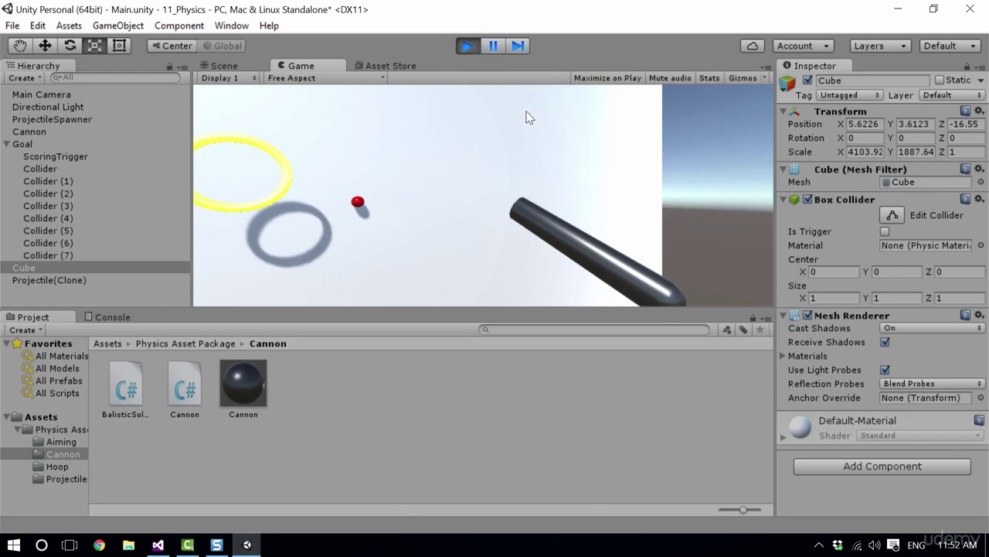
{"action": "left_click", "coordinate": [501, 160]}
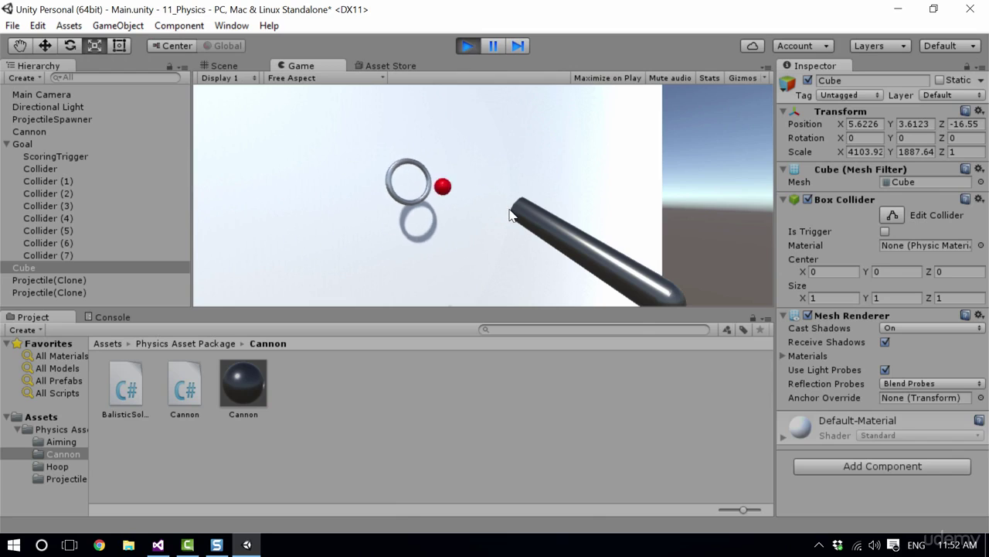
{"action": "key", "text": "ctrl+p"}
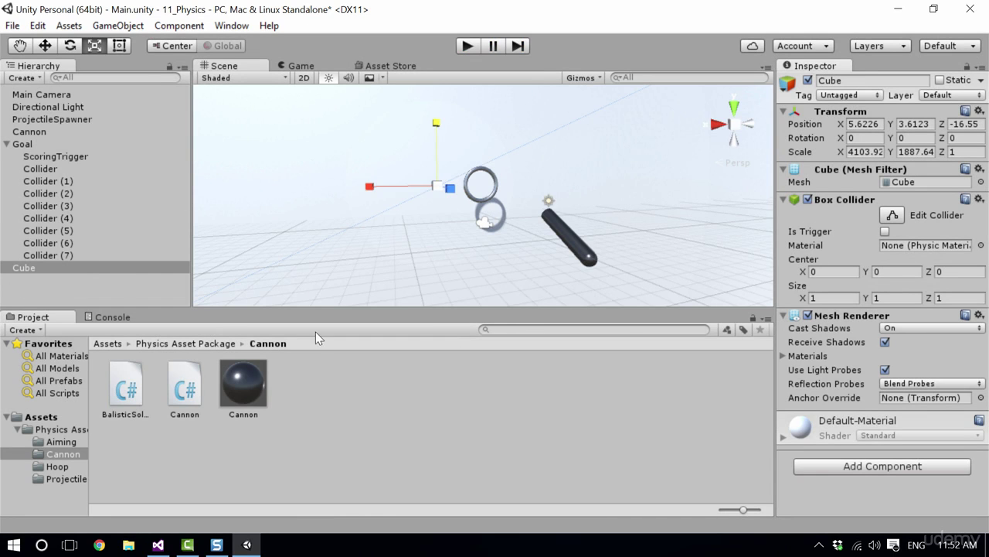
Attach the HeadMovement script from the Aiming folder to Main Camera and briefly play-test the camera movement.
{"action": "left_click", "coordinate": [191, 344]}
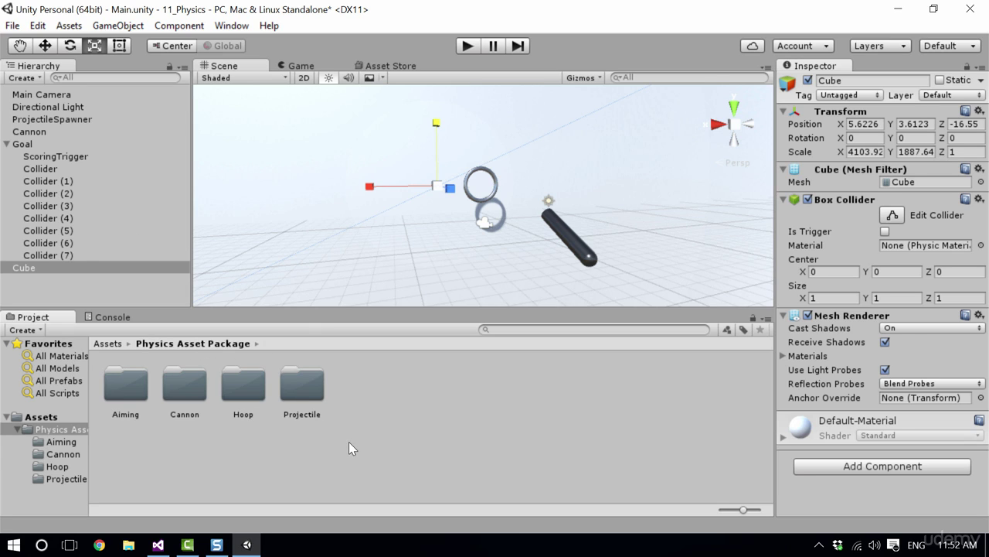
{"action": "double_click", "coordinate": [126, 384]}
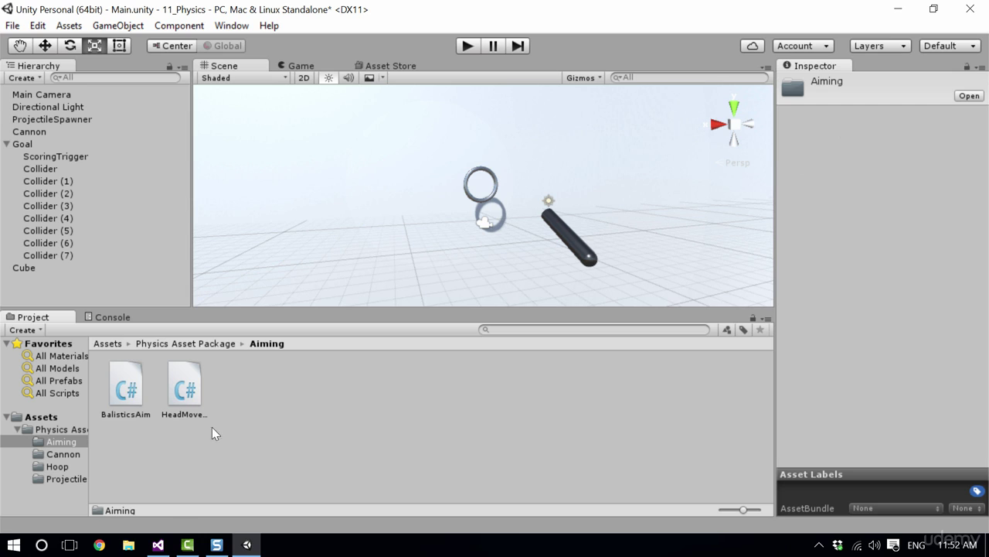
{"action": "left_click", "coordinate": [155, 294]}
{"action": "left_click_drag", "start_coordinate": [125, 265], "coordinate": [99, 94]}
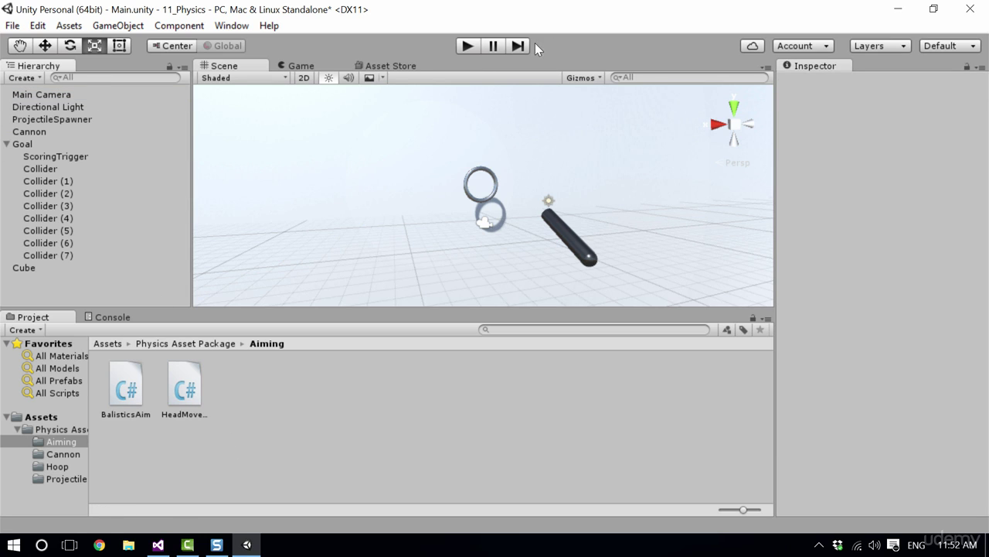
{"action": "left_click", "coordinate": [471, 46]}
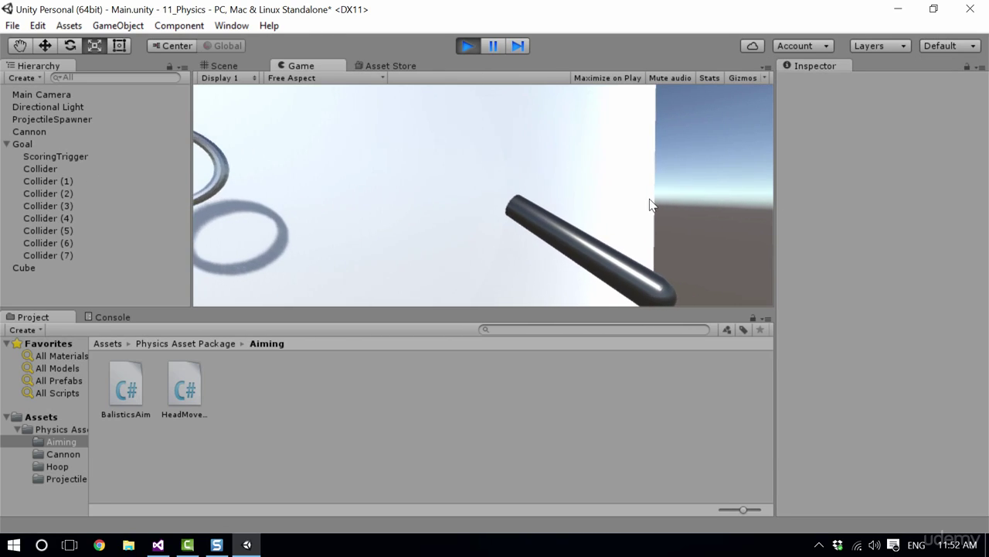
{"action": "key", "text": "ctrl+p"}
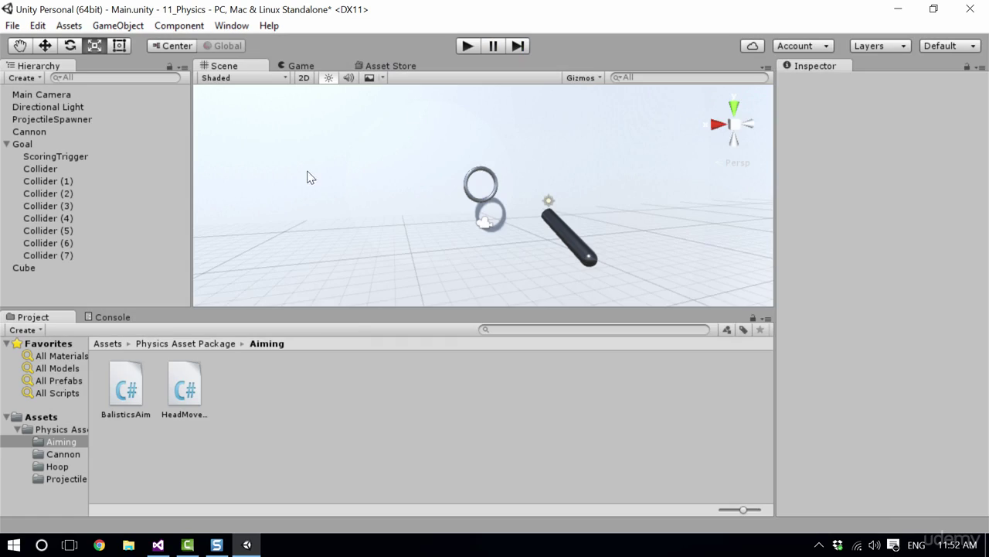
Set the Sensitivity of Main Camera's Head Movement script to 100.
{"action": "left_click", "coordinate": [40, 95]}
{"action": "scroll", "coordinate": [831, 389], "scroll_direction": "down", "scroll_amount": 1}
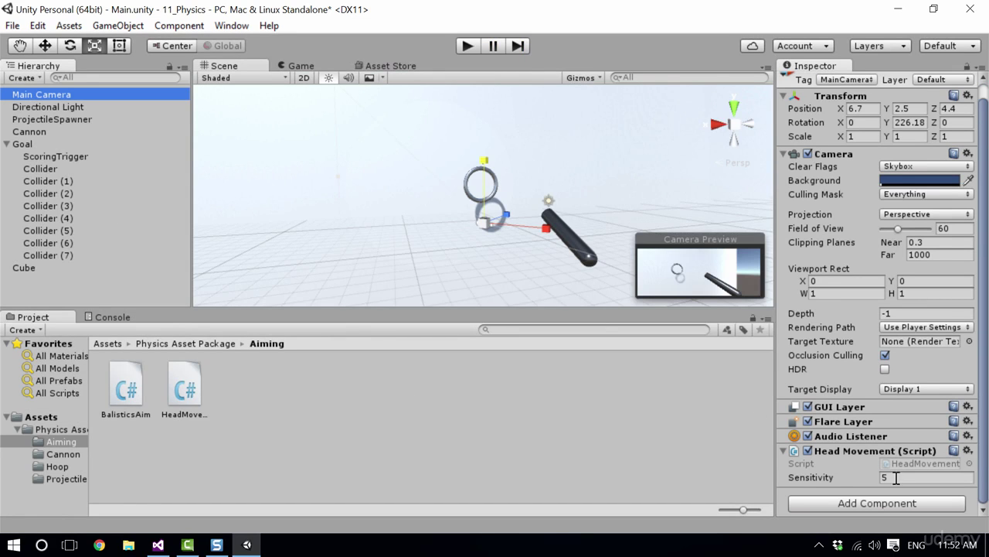
{"action": "left_click", "coordinate": [897, 477]}
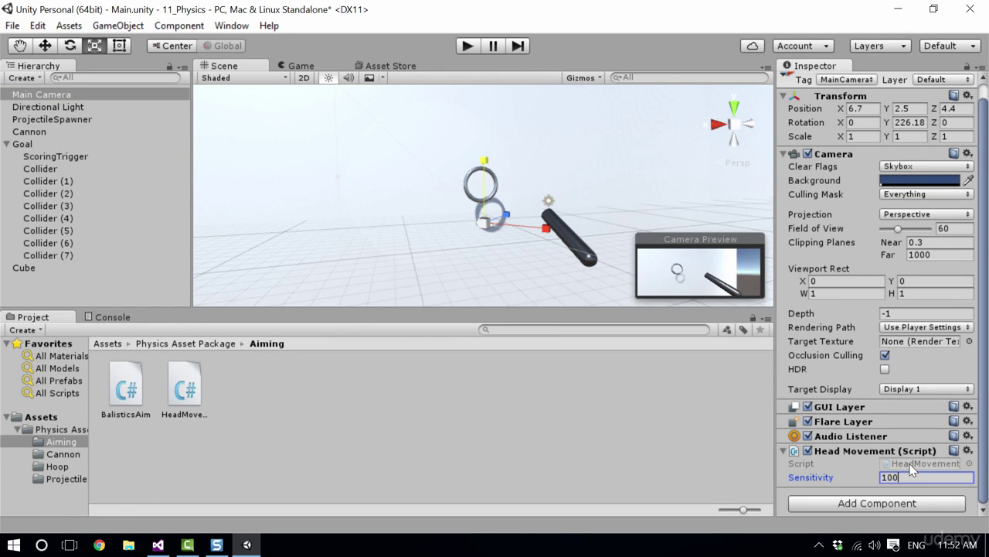
Play-test the head movement at the new sensitivity while firing projectiles at the moving hoop.
{"action": "left_click", "coordinate": [468, 48]}
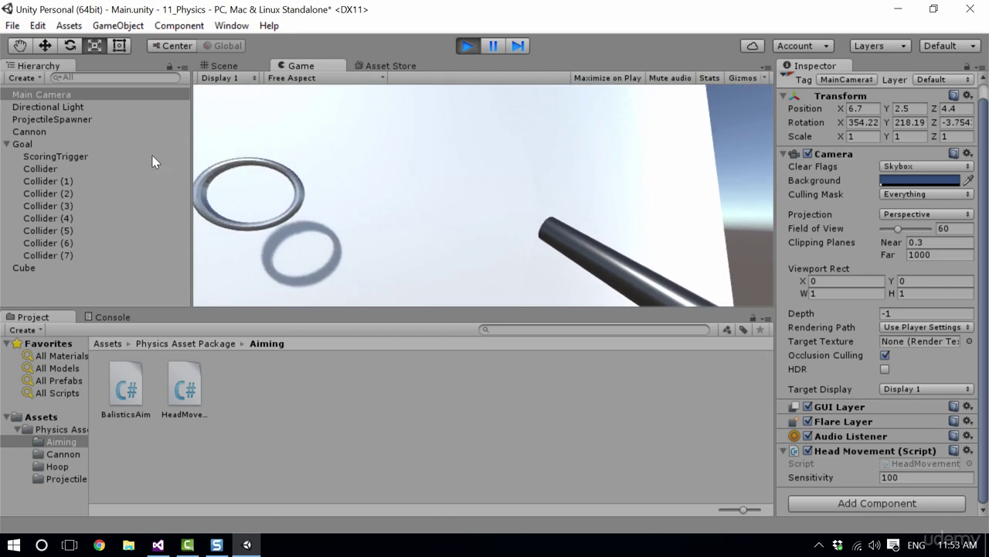
{"action": "left_click", "coordinate": [241, 228]}
{"action": "left_click", "coordinate": [248, 212]}
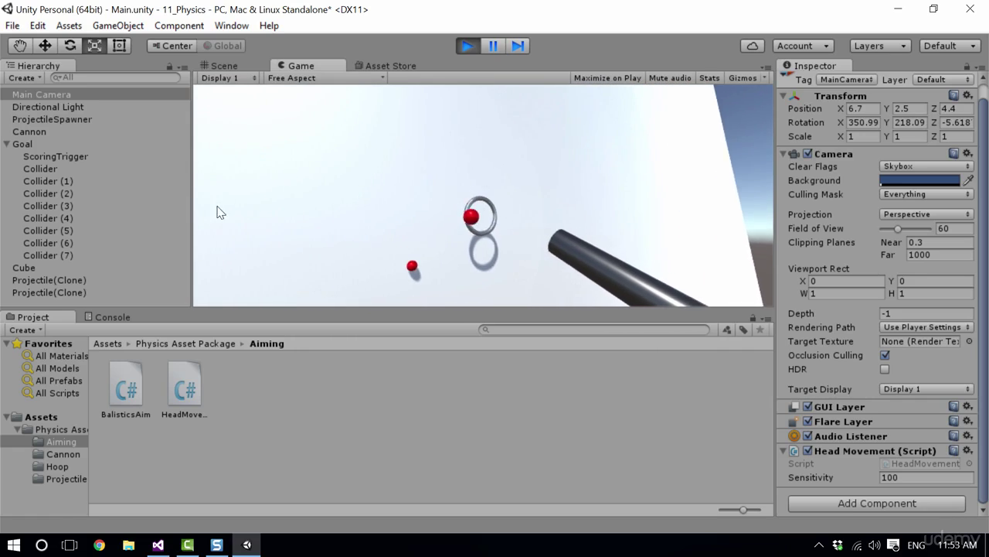
{"action": "left_click", "coordinate": [263, 209]}
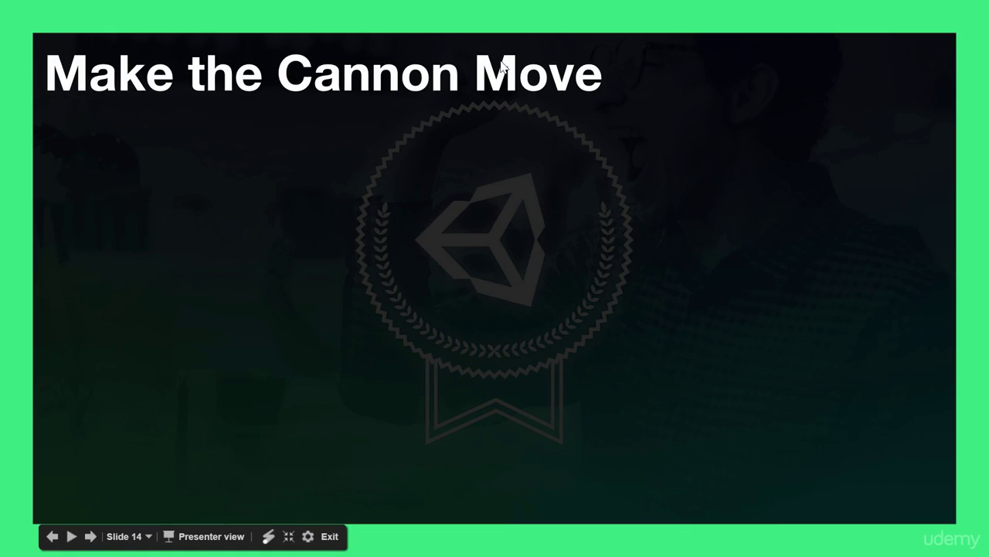
{"action": "key", "text": "Right"}
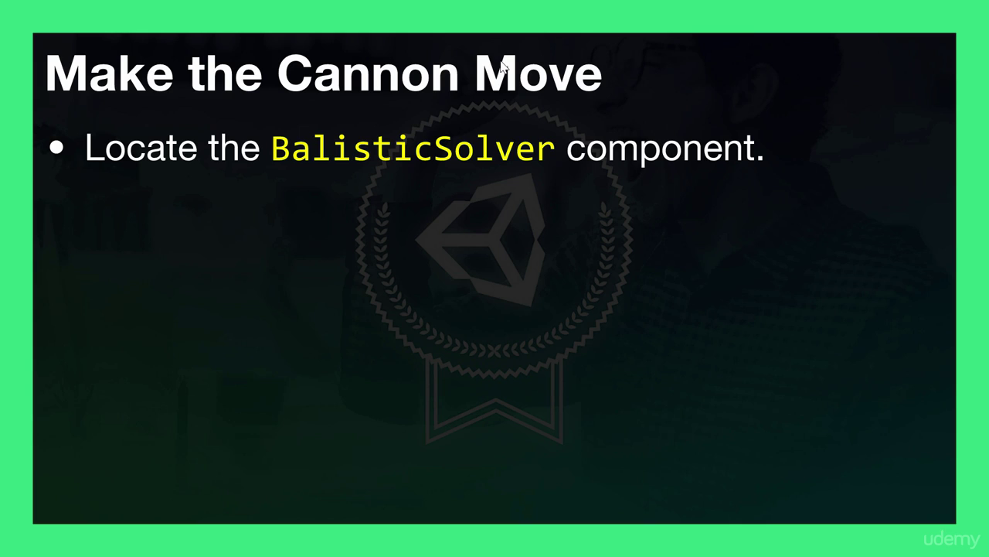
{"action": "key", "text": "Right"}
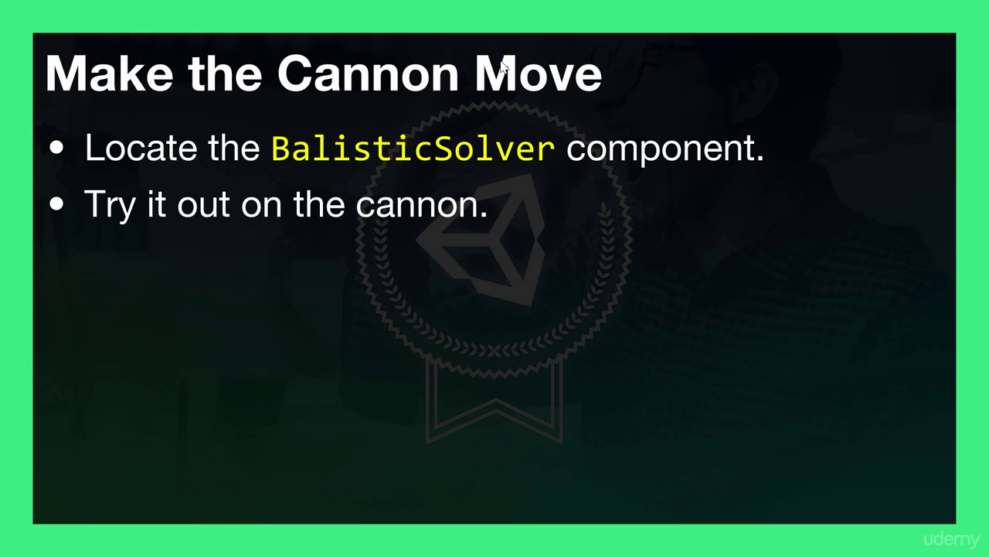
{"action": "key", "text": "Right"}
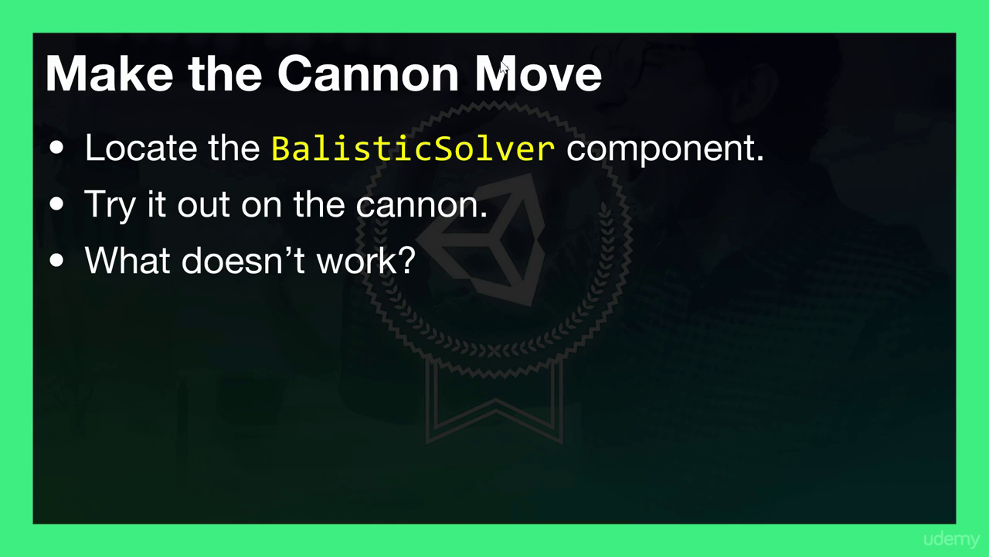
{"action": "key", "text": "Right"}
{"action": "key", "text": "Left"}
{"action": "key", "text": "Right"}
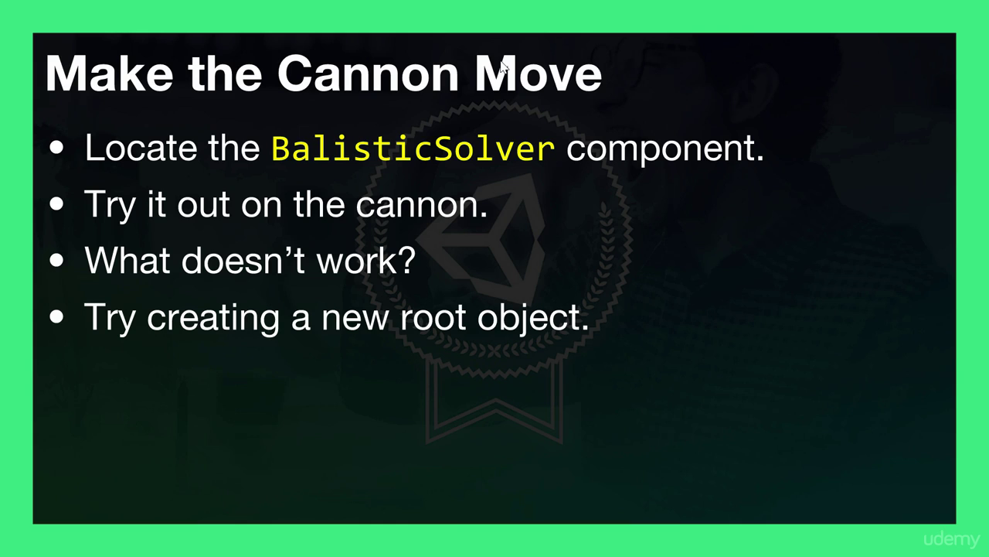
{"action": "key", "text": "Right"}
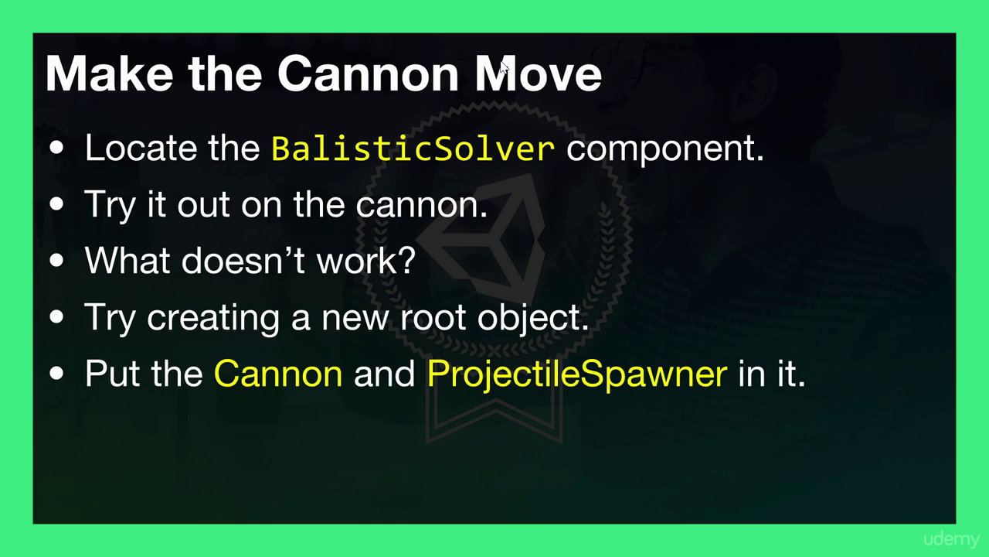
{"action": "key", "text": "Right"}
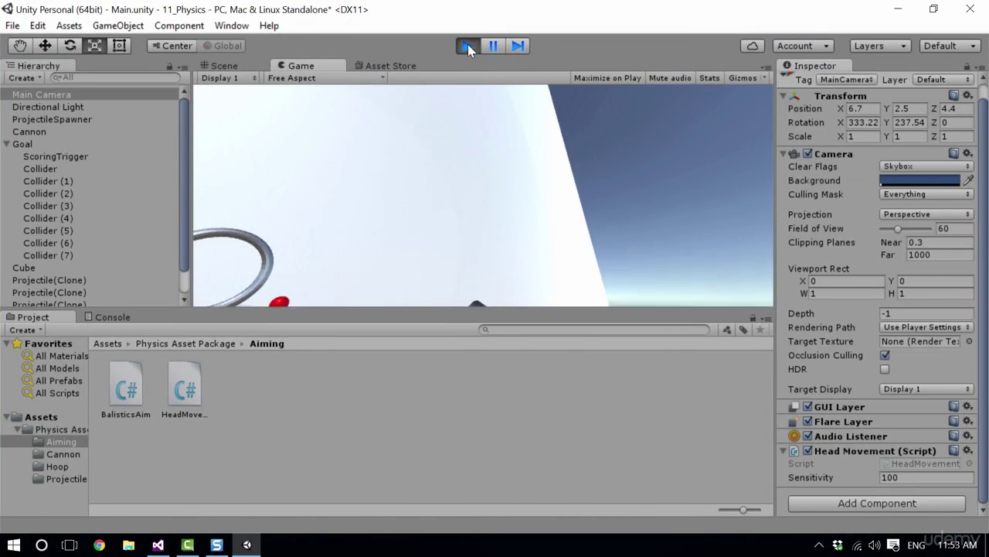
Stop the game and attach the BalisticSolver script from the Physics Asset Package's Cannon folder to the Cannon object.
{"action": "left_click", "coordinate": [467, 46]}
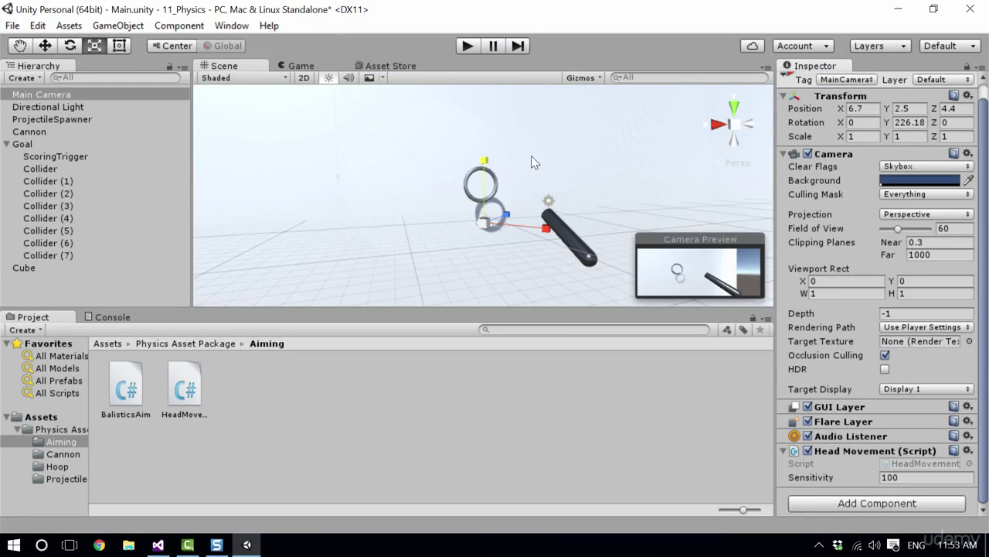
{"action": "left_click", "coordinate": [31, 131]}
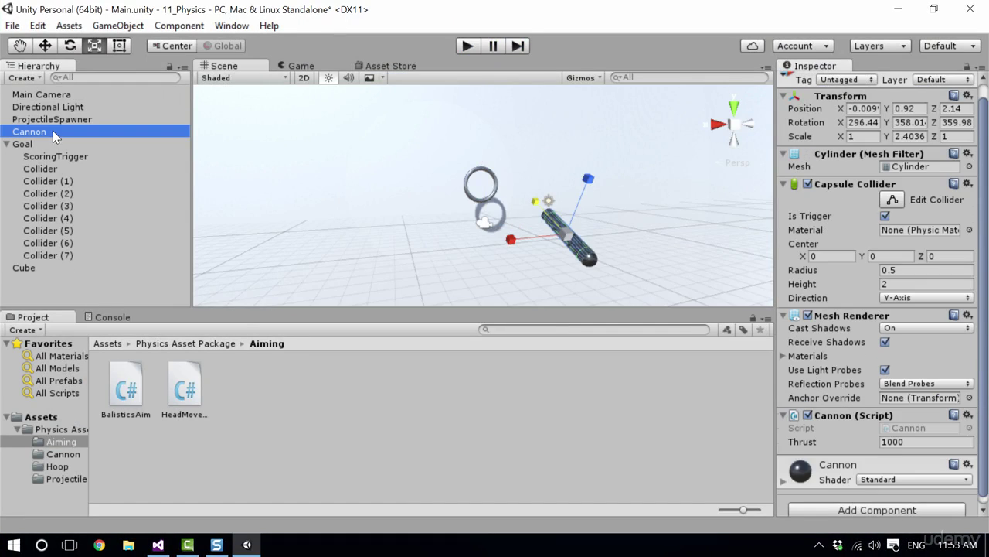
{"action": "left_click", "coordinate": [179, 343]}
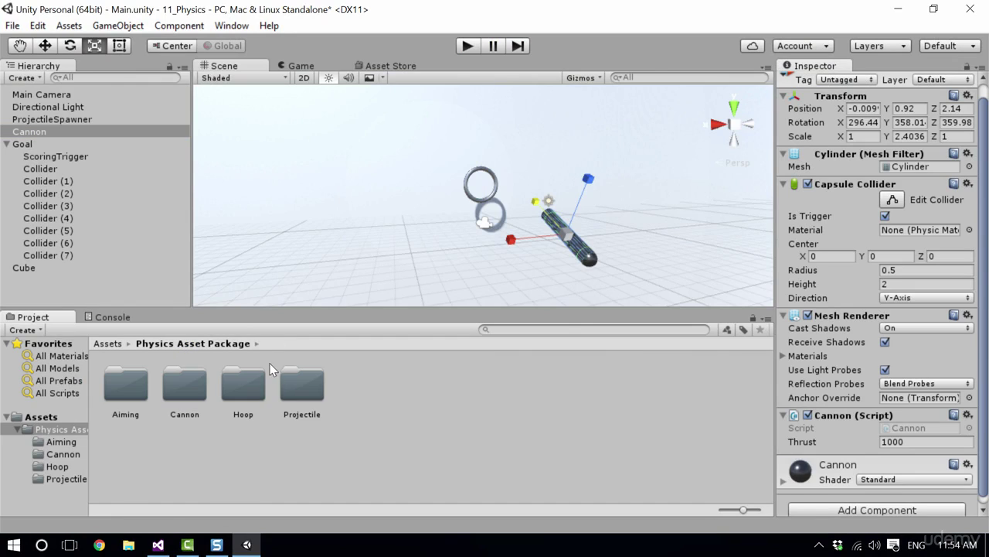
{"action": "double_click", "coordinate": [185, 384]}
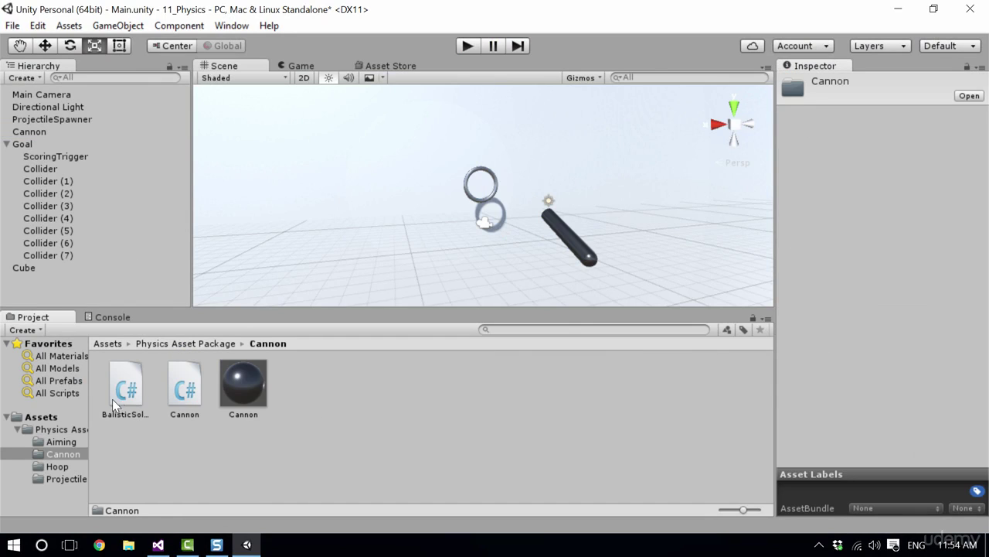
{"action": "left_click_drag", "start_coordinate": [125, 396], "coordinate": [60, 128]}
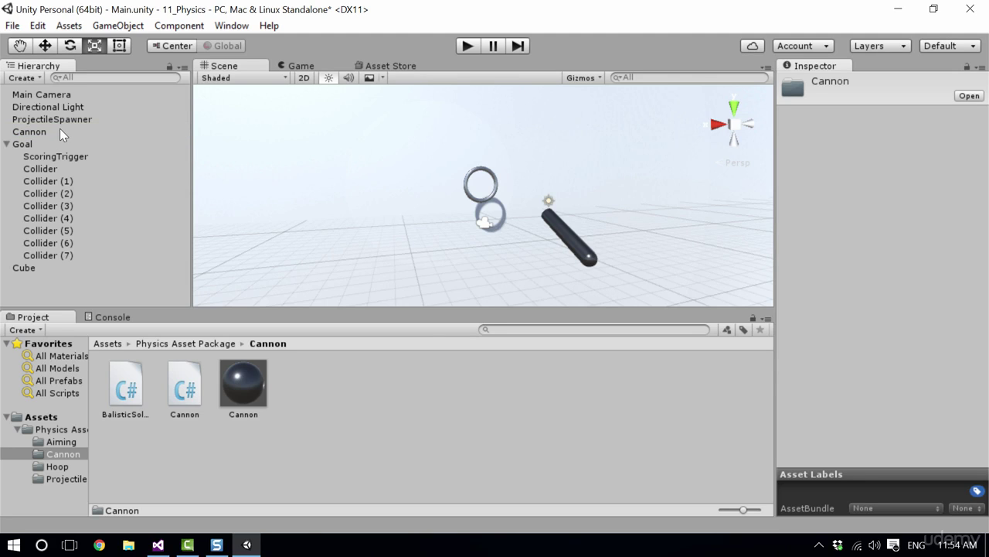
Run the game, fire a projectile and examine the Balistic Solver settings on Cannon.
{"action": "left_click", "coordinate": [471, 48]}
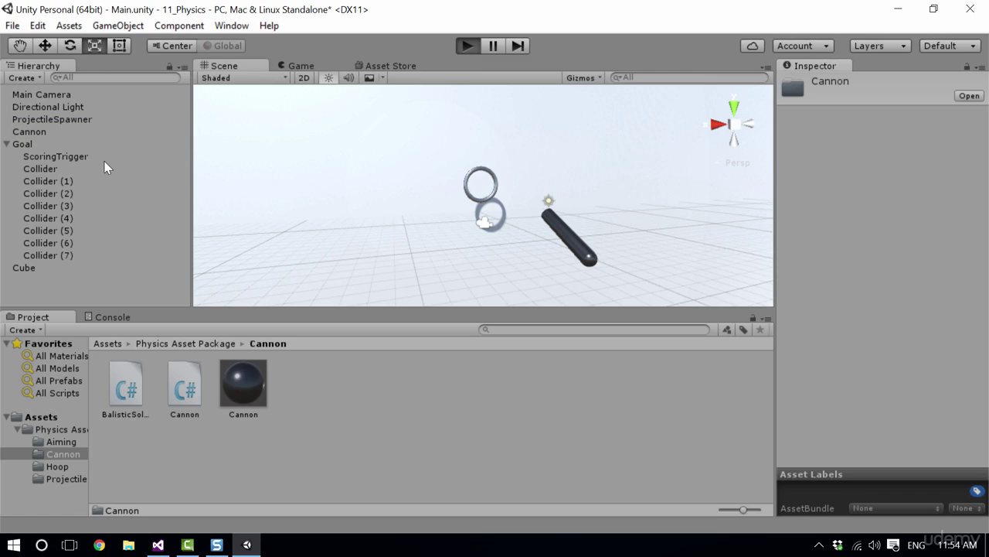
{"action": "left_click", "coordinate": [45, 131]}
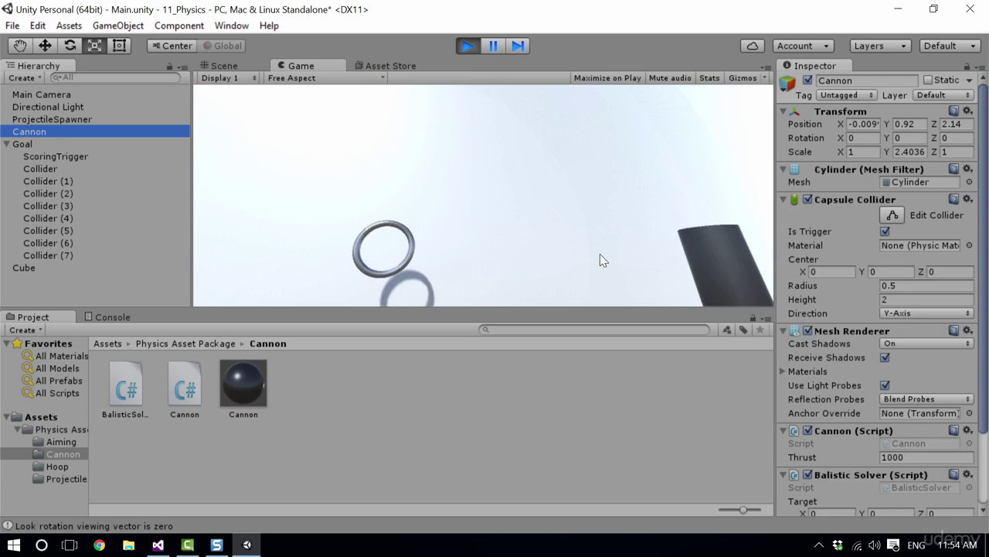
{"action": "left_click", "coordinate": [569, 239]}
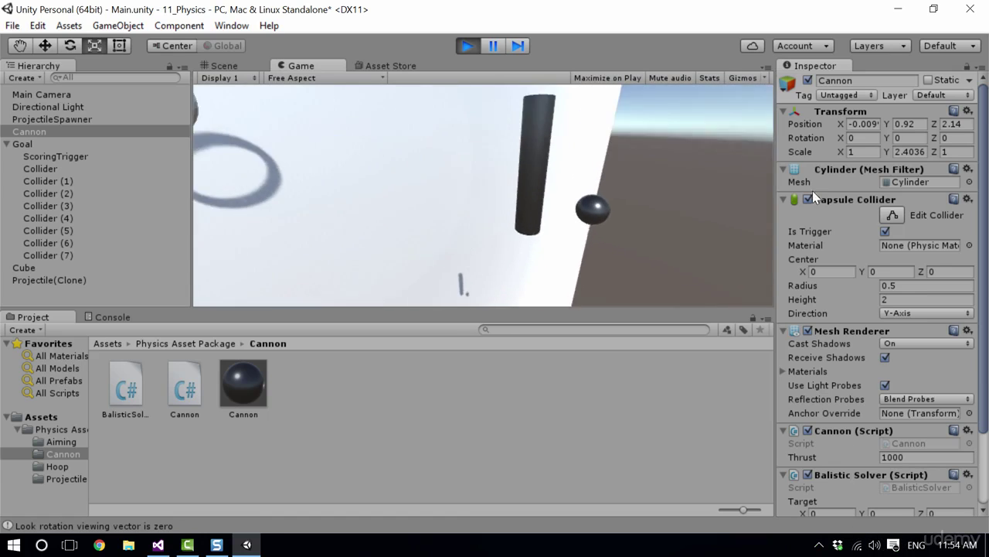
{"action": "scroll", "coordinate": [891, 259], "scroll_direction": "down", "scroll_amount": 3}
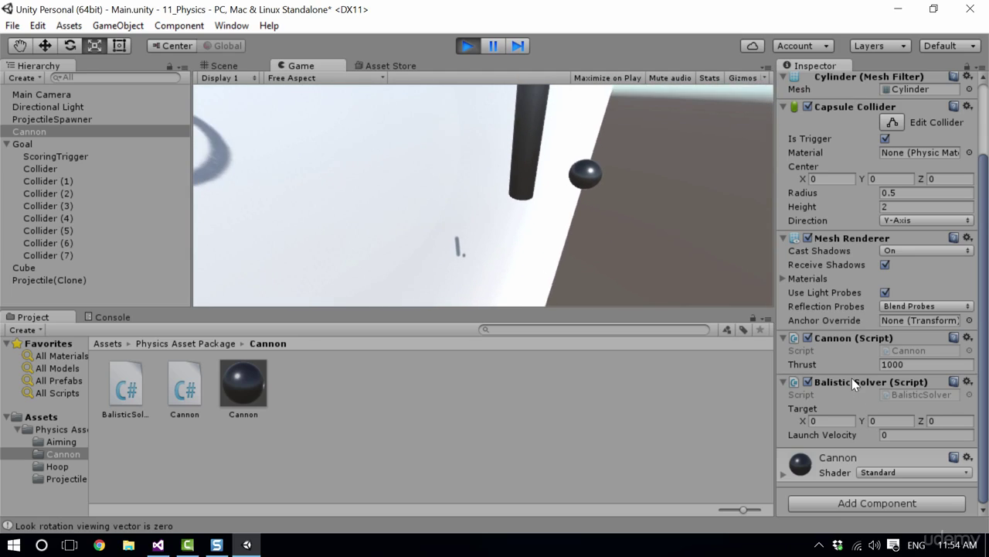
Test Cannon's Balistic Solver during play with launch velocity 100 and target Y adjusted to 6.21 and 9.66, and stop the game.
{"action": "left_click_drag", "start_coordinate": [863, 421], "coordinate": [895, 433]}
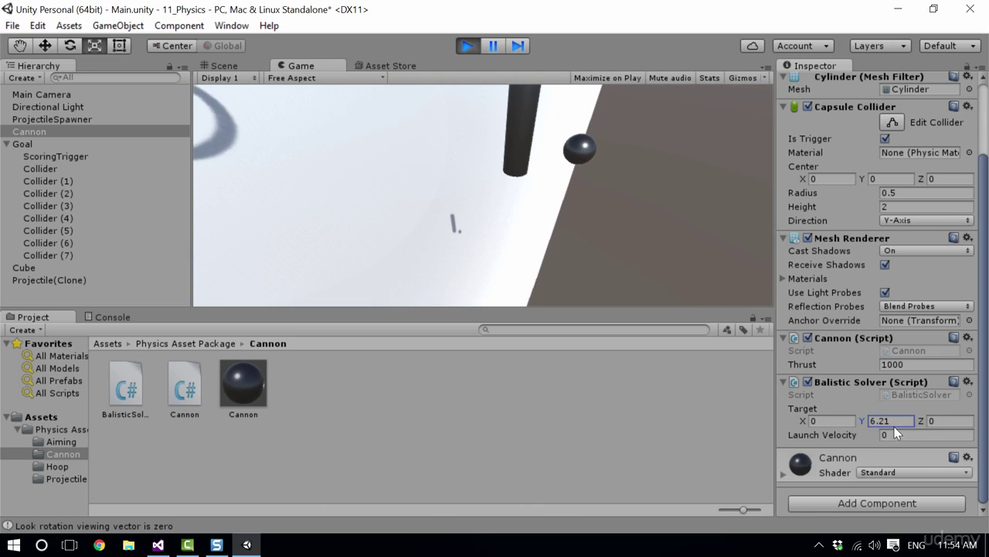
{"action": "key", "text": "Tab"}
{"action": "key", "text": "Tab"}
{"action": "type", "text": "1"}
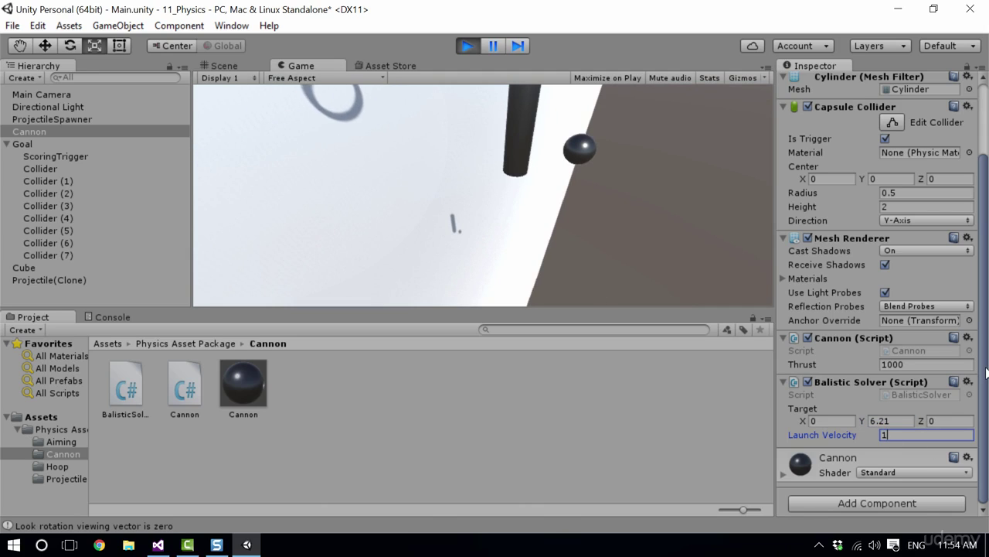
{"action": "type", "text": "00"}
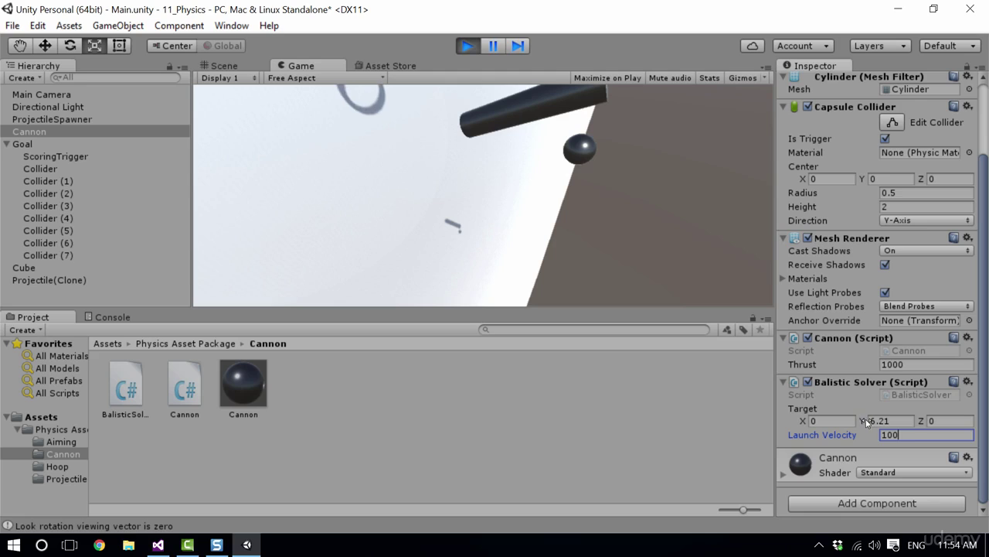
{"action": "mouse_move", "coordinate": [866, 421]}
{"action": "left_mouse_down"}
{"action": "mouse_move", "coordinate": [854, 420]}
{"action": "mouse_move", "coordinate": [887, 424]}
{"action": "mouse_move", "coordinate": [880, 434]}
{"action": "mouse_move", "coordinate": [897, 431]}
{"action": "mouse_move", "coordinate": [871, 428]}
{"action": "mouse_move", "coordinate": [916, 425]}
{"action": "mouse_move", "coordinate": [865, 417]}
{"action": "mouse_move", "coordinate": [734, 325]}
{"action": "mouse_move", "coordinate": [619, 201]}
{"action": "left_mouse_up"}
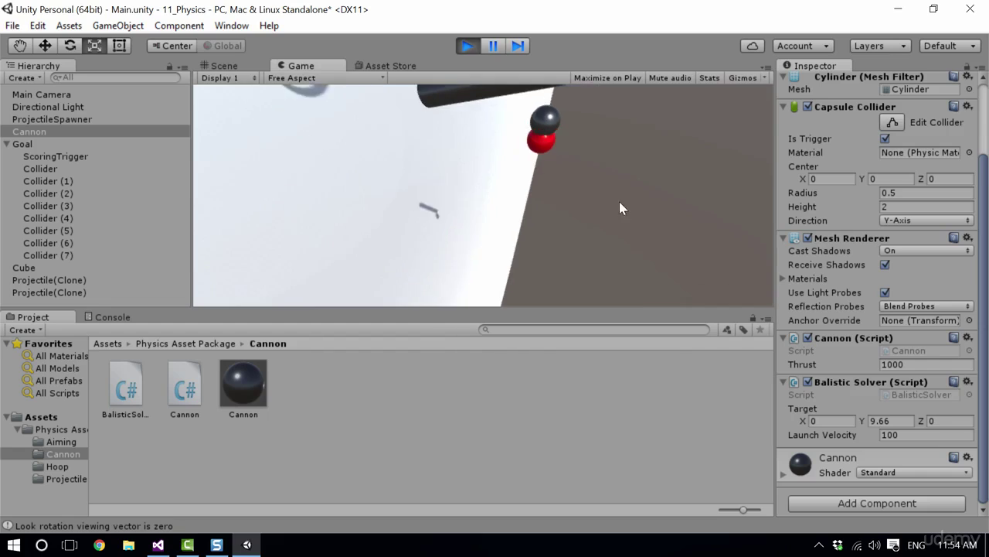
{"action": "left_click", "coordinate": [466, 46]}
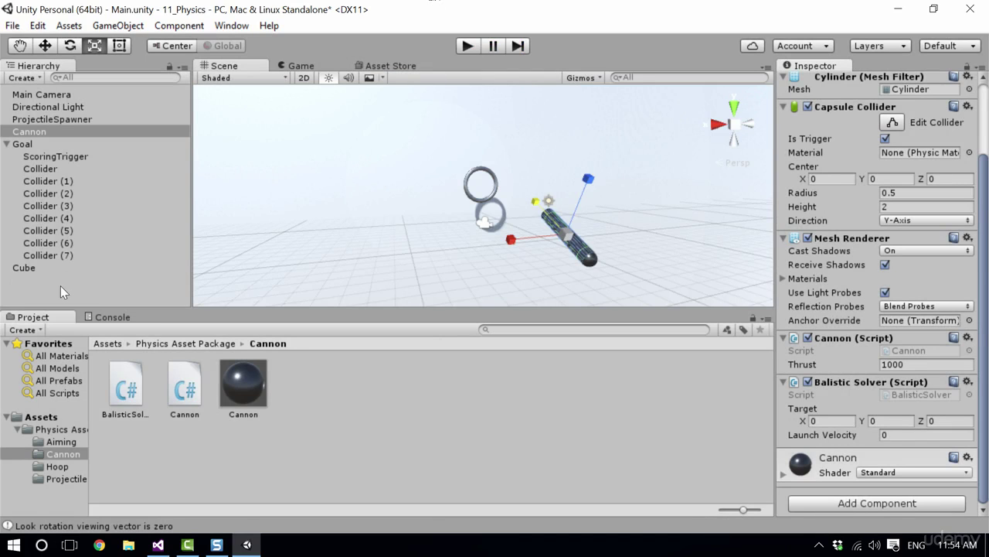
Create an empty object at Cannon's position and rotation and move it to the hierarchy root below Cube.
{"action": "right_click", "coordinate": [91, 282]}
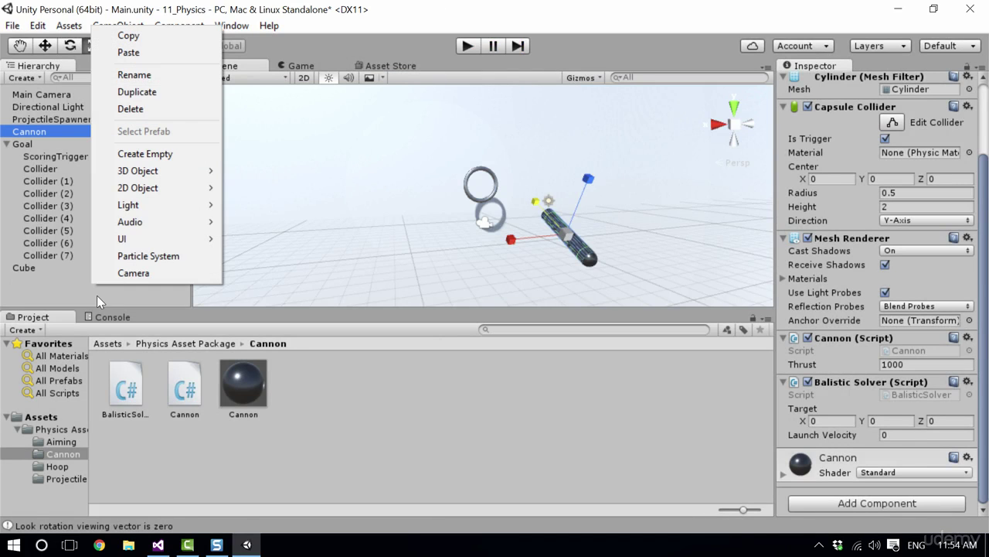
{"action": "left_click", "coordinate": [58, 267]}
{"action": "left_click", "coordinate": [51, 131]}
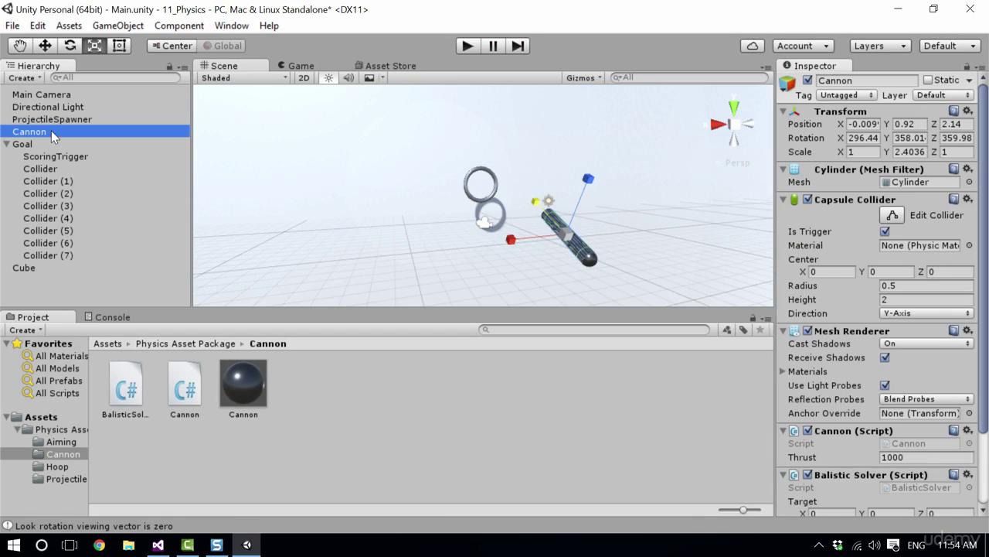
{"action": "left_click_drag", "start_coordinate": [597, 265], "coordinate": [732, 296], "text": "alt"}
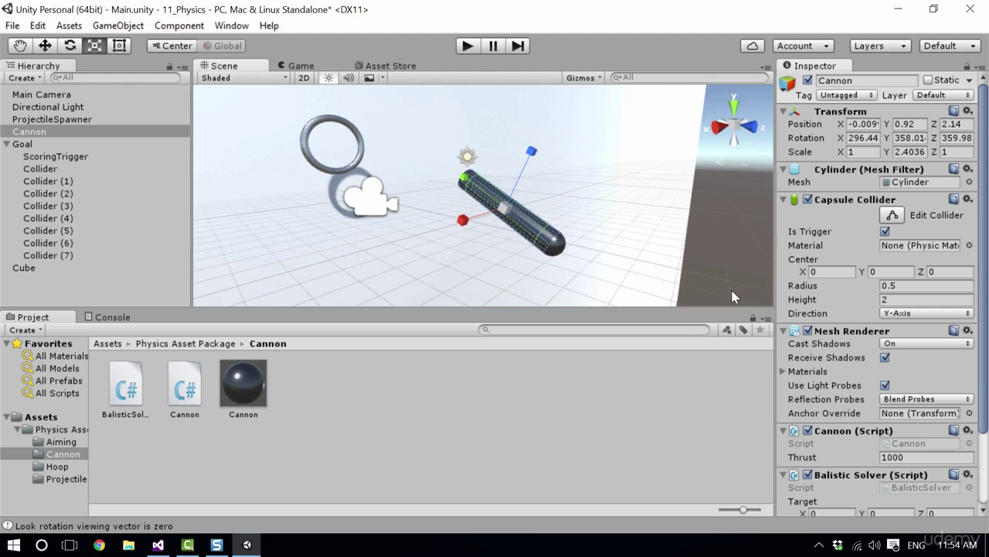
{"action": "right_click", "coordinate": [74, 133]}
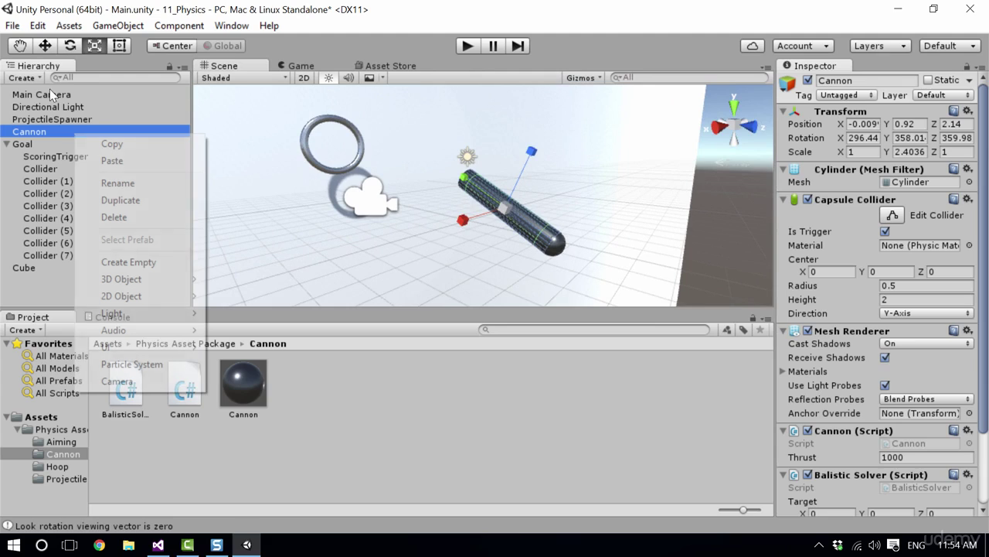
{"action": "left_click", "coordinate": [120, 263]}
{"action": "left_click_drag", "start_coordinate": [71, 145], "coordinate": [47, 287]}
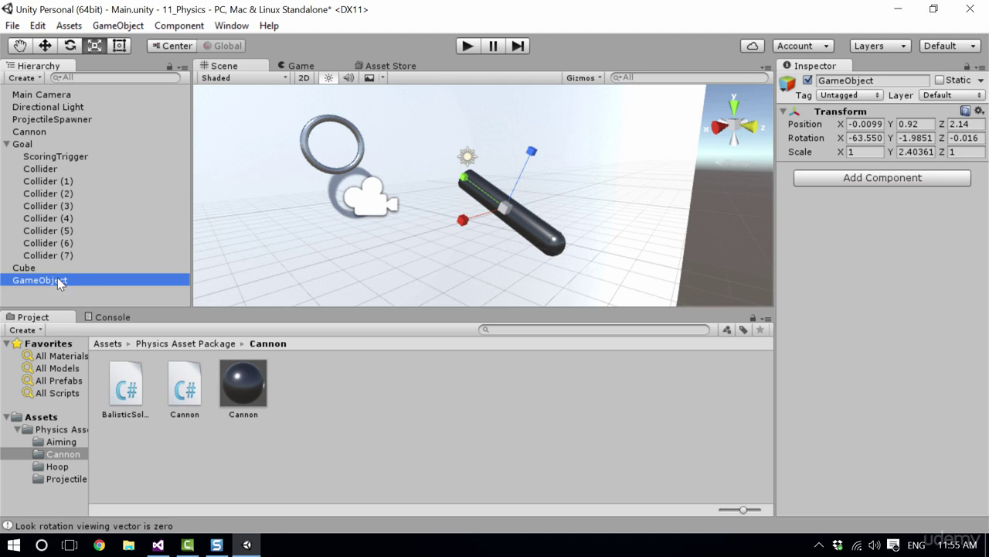
Rename the original Cannon object to Barrel and the new empty GameObject to Cannon.
{"action": "left_click", "coordinate": [861, 80]}
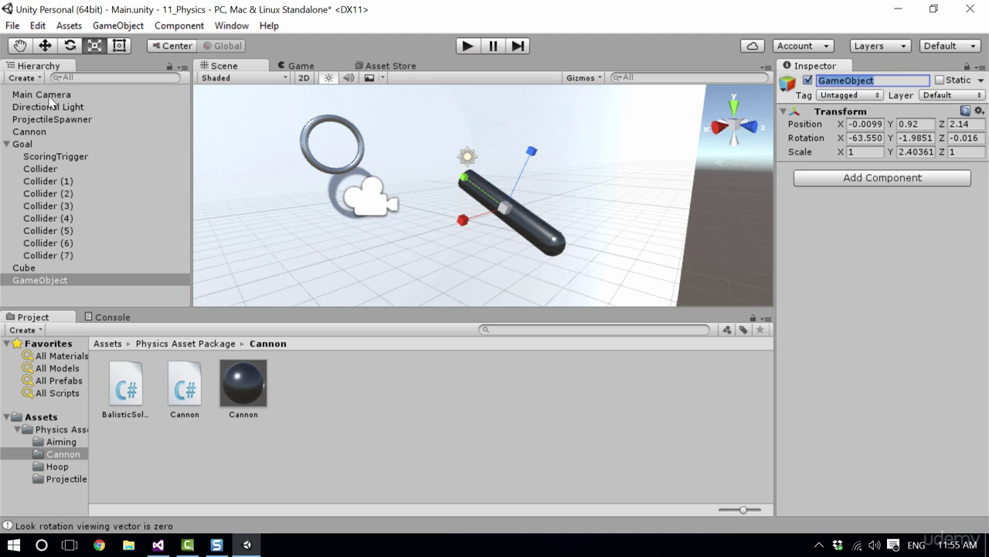
{"action": "left_click", "coordinate": [31, 131]}
{"action": "left_click", "coordinate": [837, 81]}
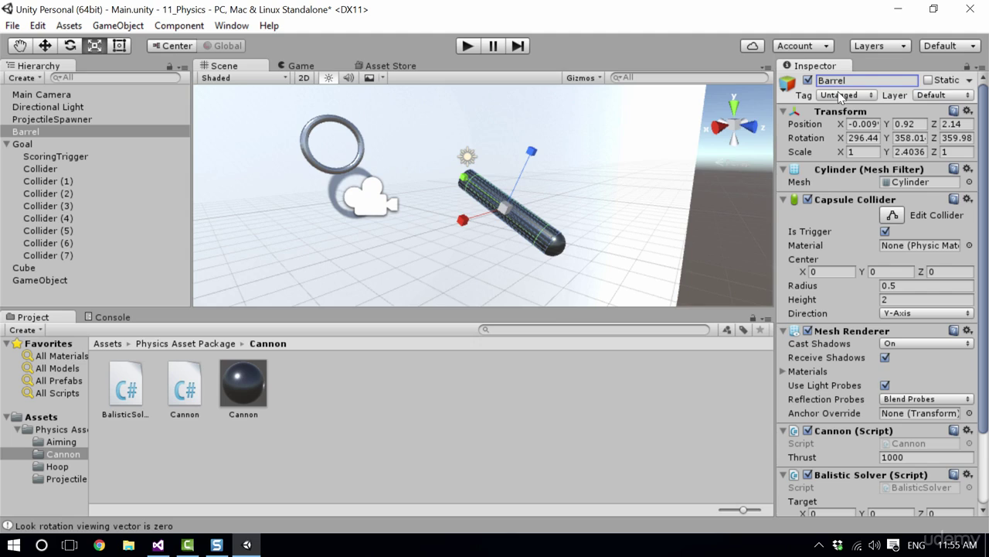
{"action": "left_click", "coordinate": [51, 285]}
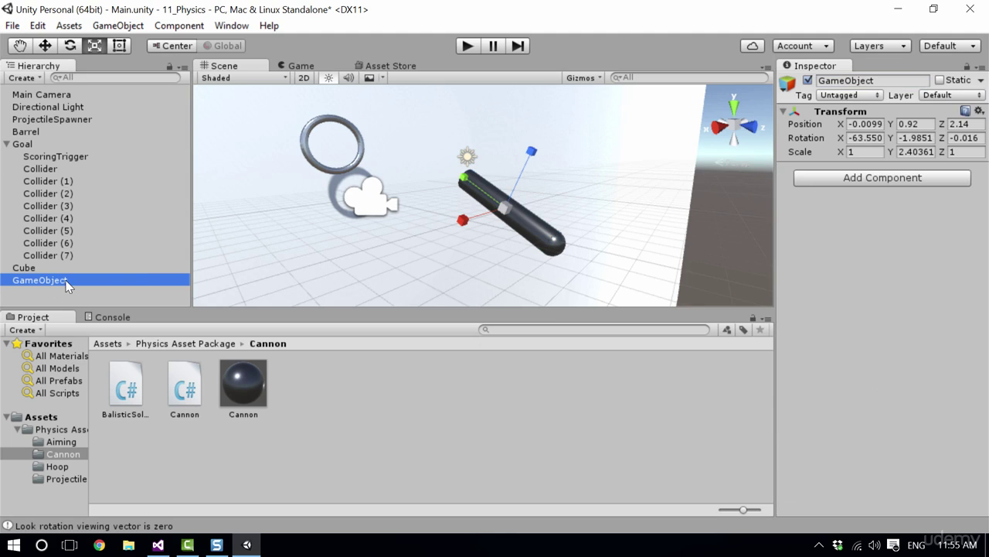
{"action": "left_click", "coordinate": [864, 81]}
{"action": "type", "text": "Cannon"}
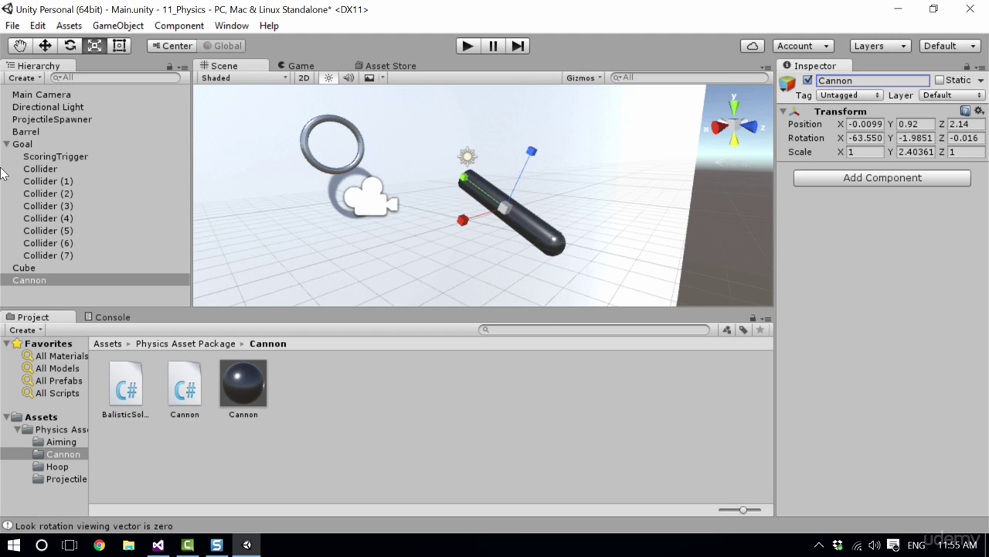
Remove the Balistic Solver component from Barrel.
{"action": "left_click", "coordinate": [54, 131]}
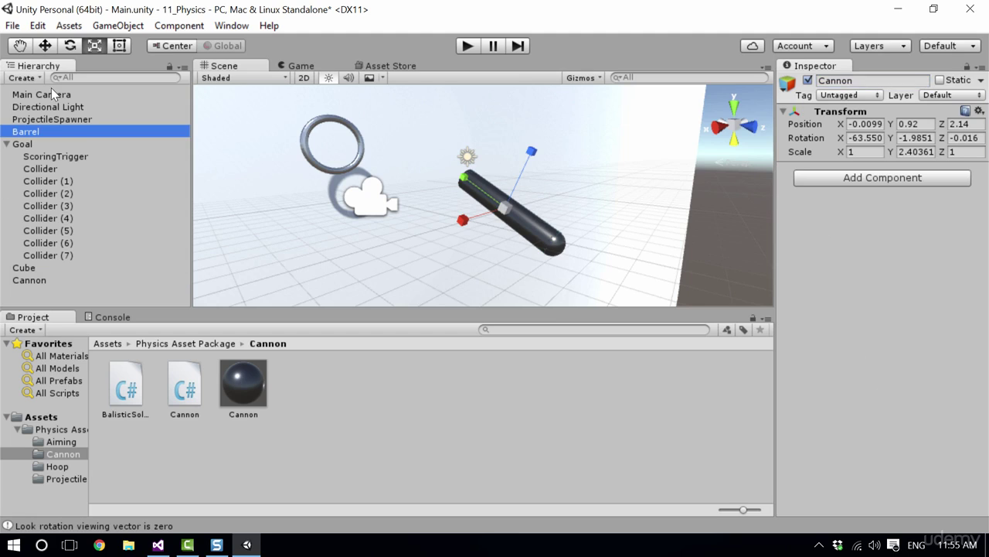
{"action": "scroll", "coordinate": [883, 386], "scroll_direction": "down", "scroll_amount": 3}
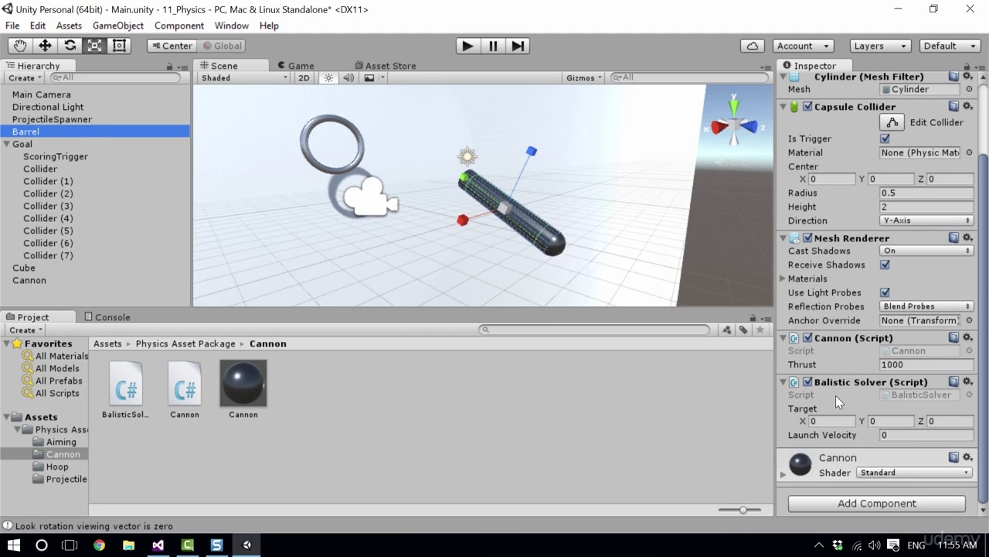
{"action": "left_click", "coordinate": [967, 382]}
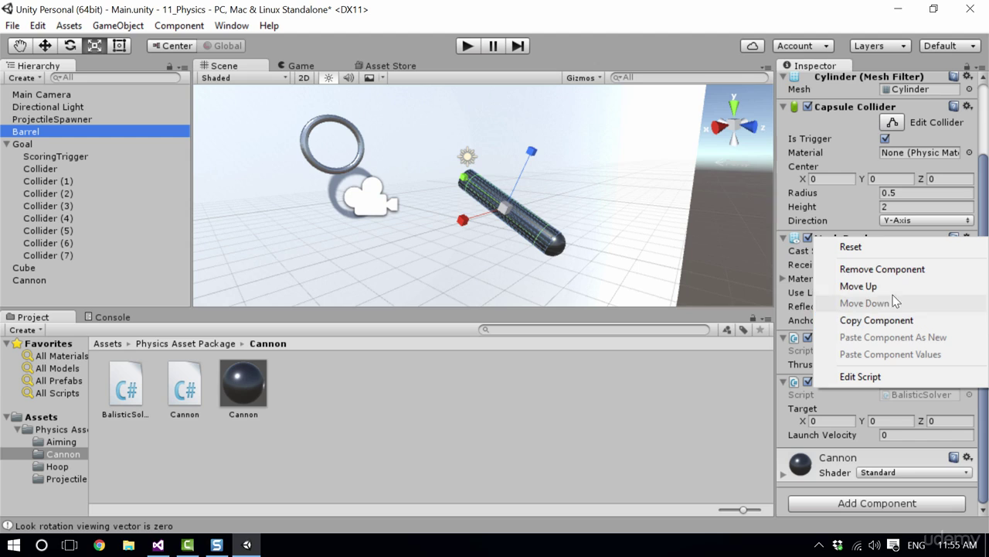
{"action": "left_click", "coordinate": [893, 269]}
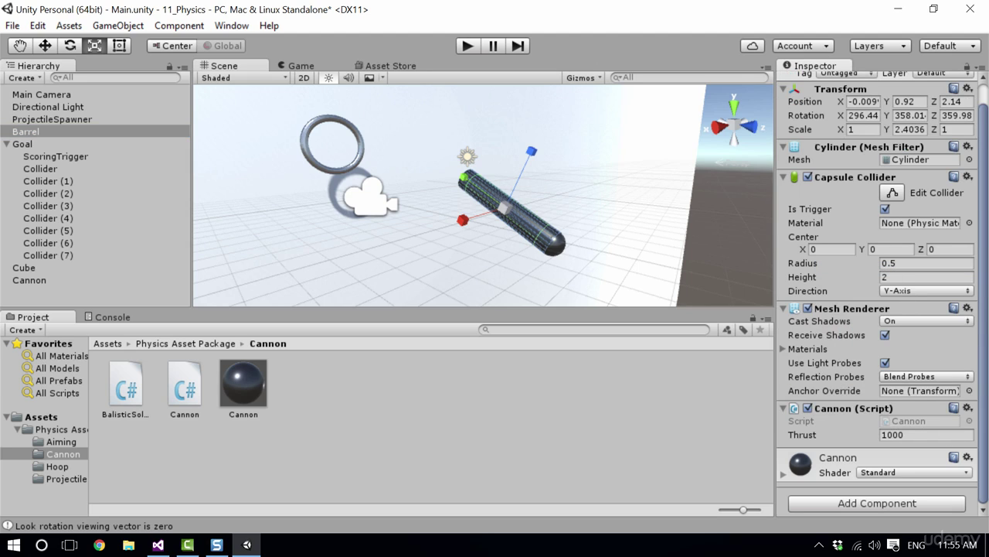
Set the Y scale of the empty Cannon object to 1.
{"action": "left_click", "coordinate": [40, 132]}
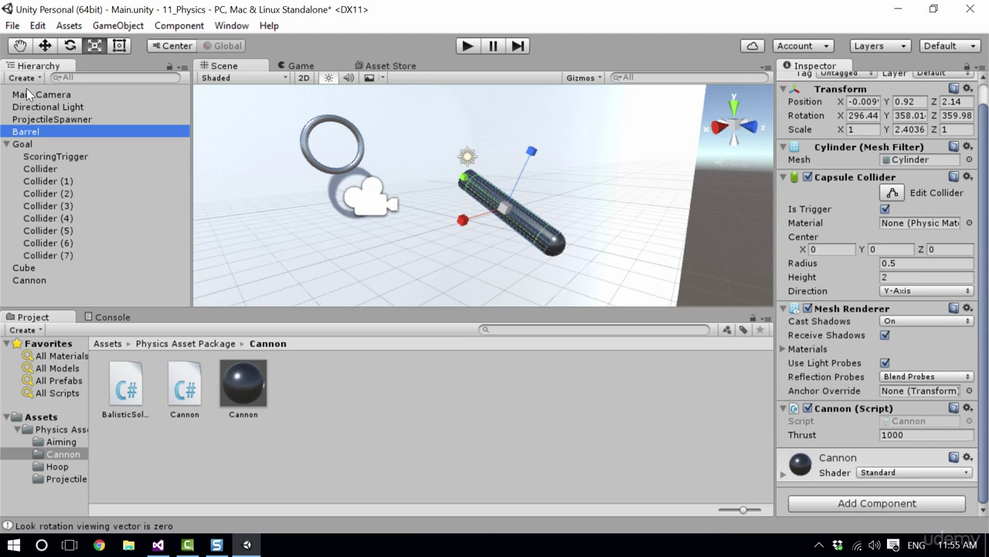
{"action": "left_click", "coordinate": [44, 279]}
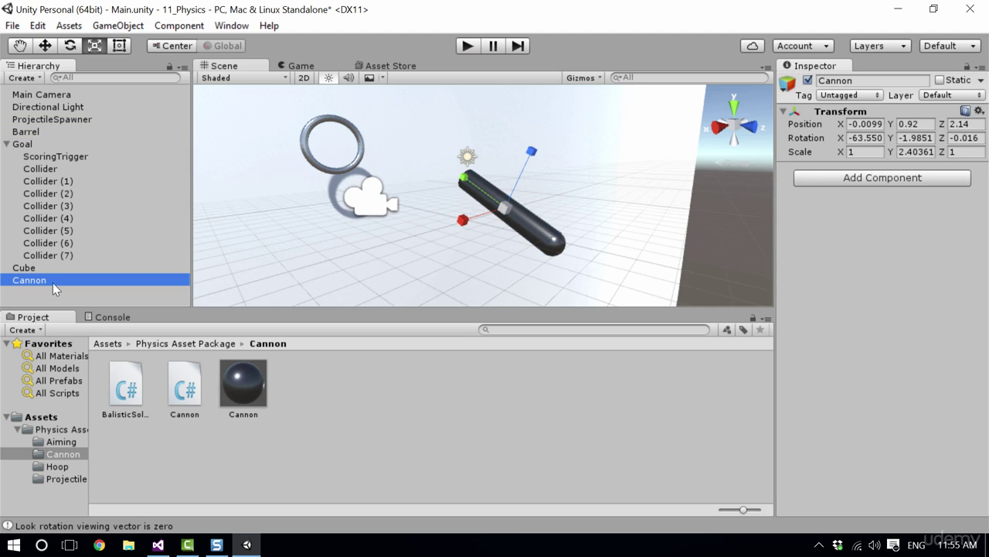
{"action": "left_click", "coordinate": [927, 153]}
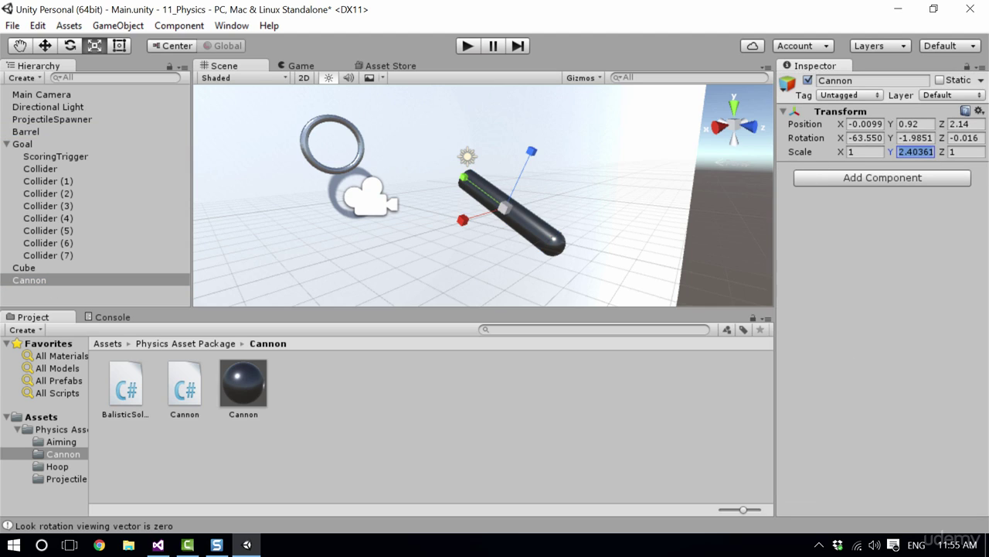
{"action": "type", "text": "1"}
Make ProjectileSpawner and Barrel children of the Cannon object.
{"action": "left_click_drag", "start_coordinate": [46, 123], "coordinate": [58, 280]}
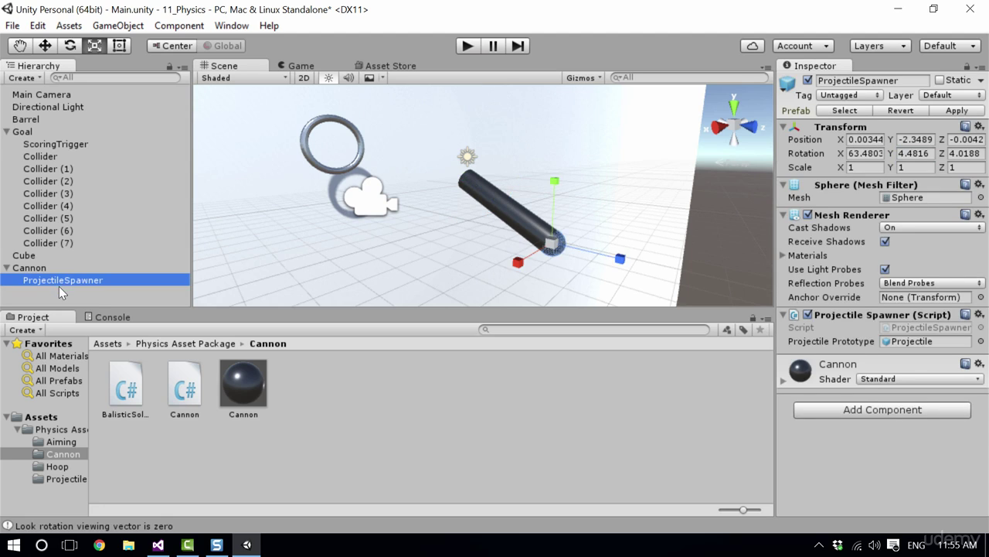
{"action": "left_click", "coordinate": [46, 268]}
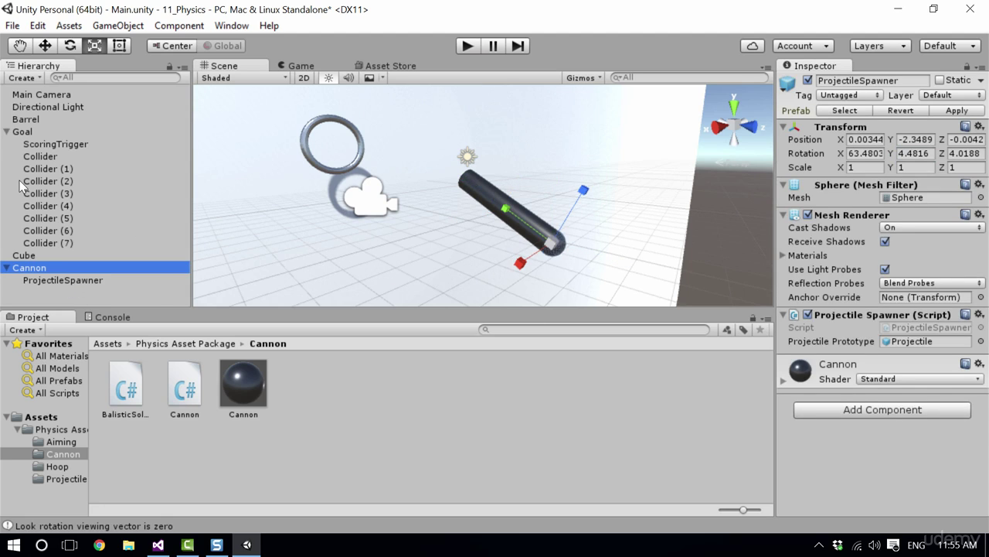
{"action": "left_click_drag", "start_coordinate": [44, 119], "coordinate": [39, 264]}
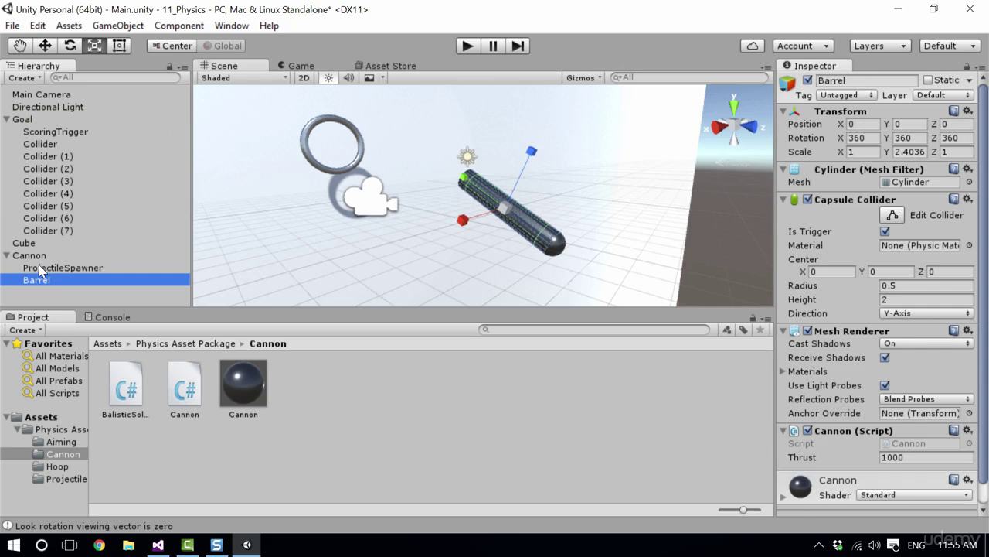
{"action": "left_click", "coordinate": [97, 294]}
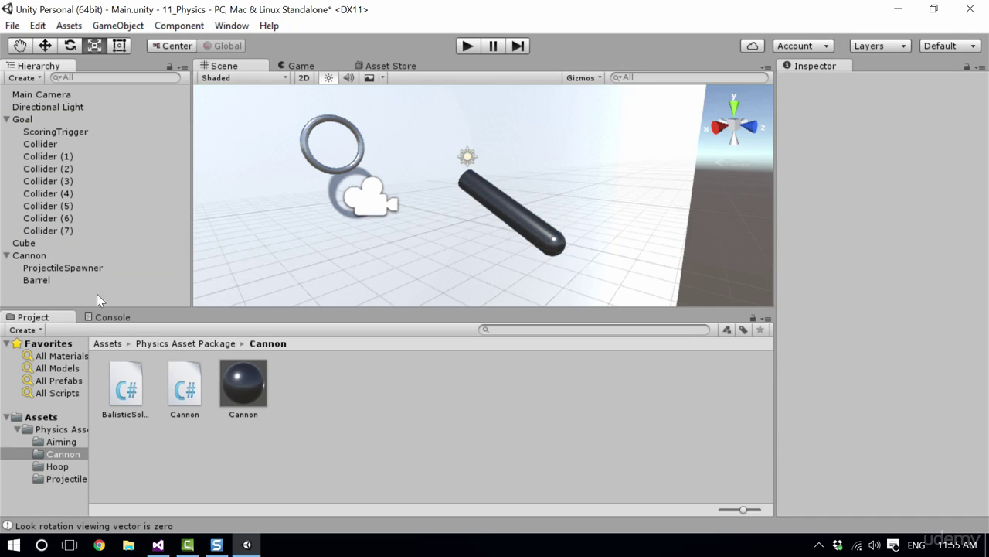
Rotate the Cannon parent in the scene to try out the new hierarchy, and undo the rotation.
{"action": "left_click", "coordinate": [85, 280]}
{"action": "key", "text": "Up"}
{"action": "key", "text": "Up"}
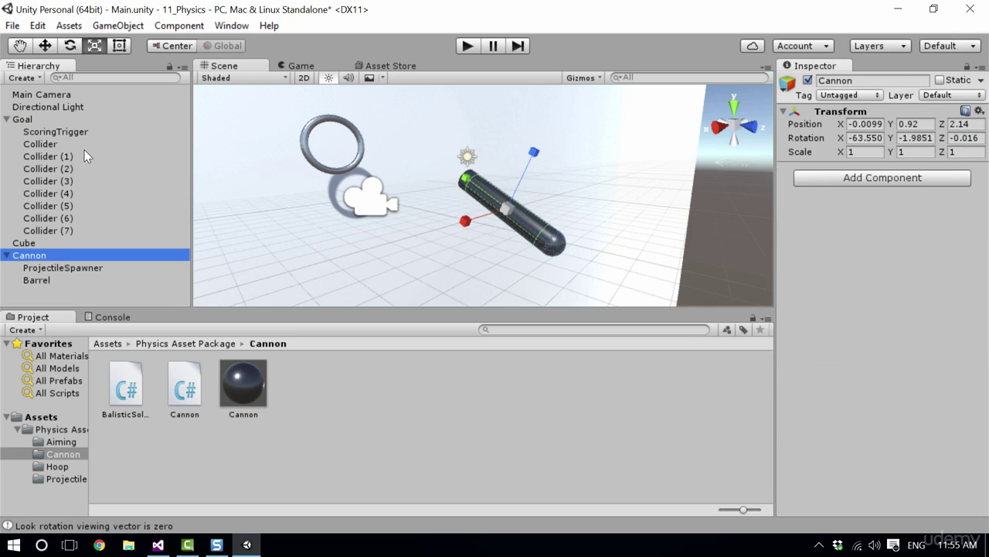
{"action": "key", "text": "e"}
{"action": "left_click_drag", "start_coordinate": [541, 192], "coordinate": [550, 236]}
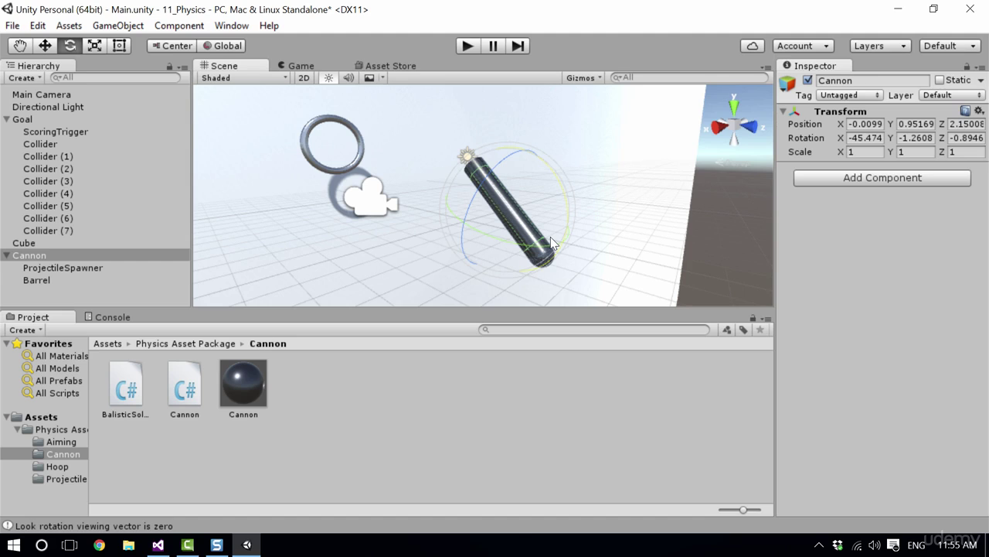
{"action": "key", "text": "ctrl+z"}
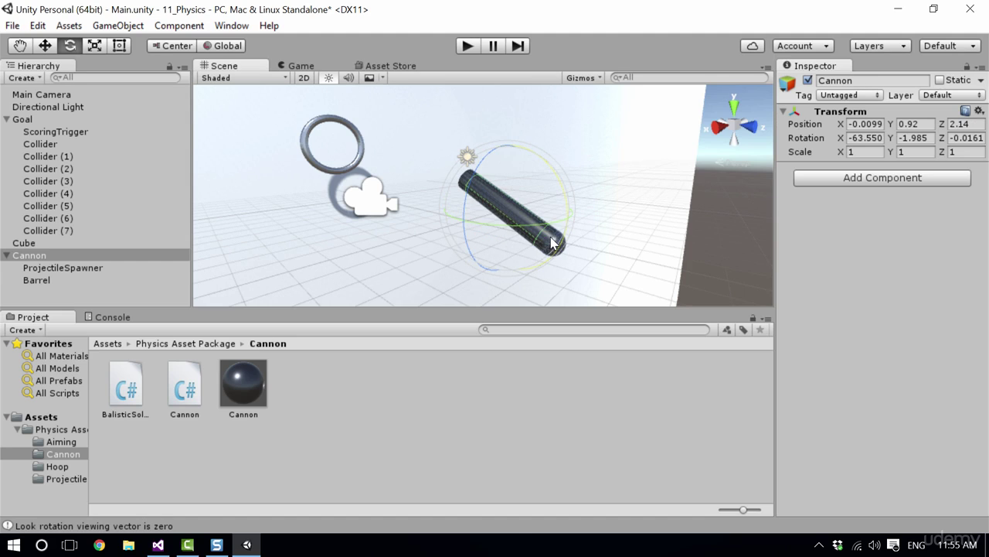
Attach the BalisticSolver script to the Cannon parent object.
{"action": "left_click", "coordinate": [58, 280]}
{"action": "left_click", "coordinate": [32, 244]}
{"action": "left_click", "coordinate": [32, 255]}
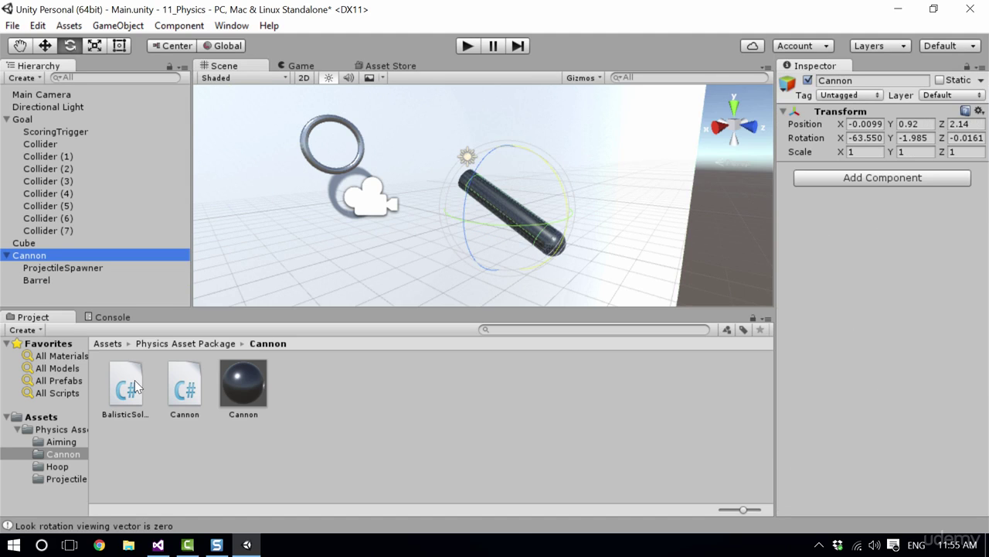
{"action": "left_click_drag", "start_coordinate": [136, 386], "coordinate": [84, 258]}
Run the game and set Cannon's launch velocity to 100 and its target to Y -79.36, Z 80.86 while watching the scene.
{"action": "left_click", "coordinate": [464, 47]}
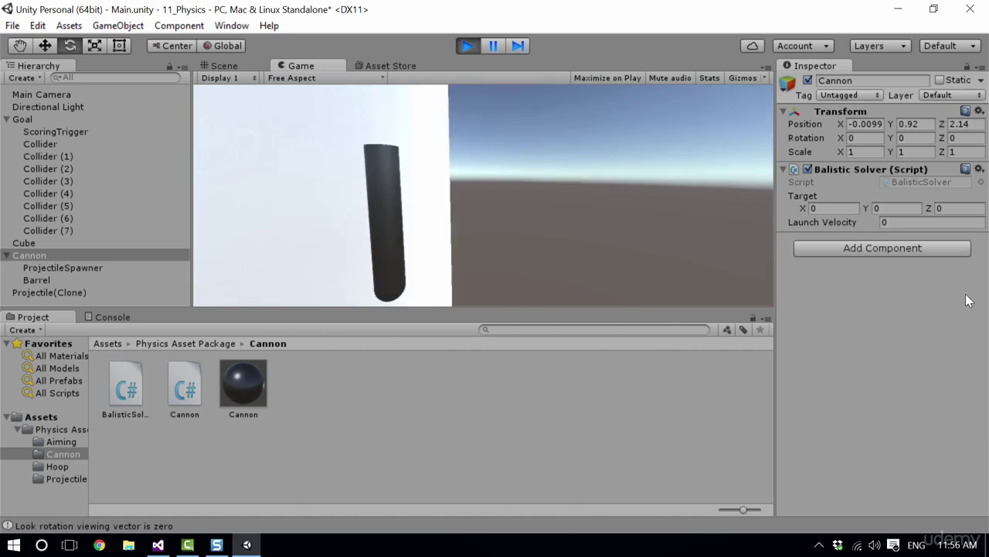
{"action": "left_click", "coordinate": [895, 223]}
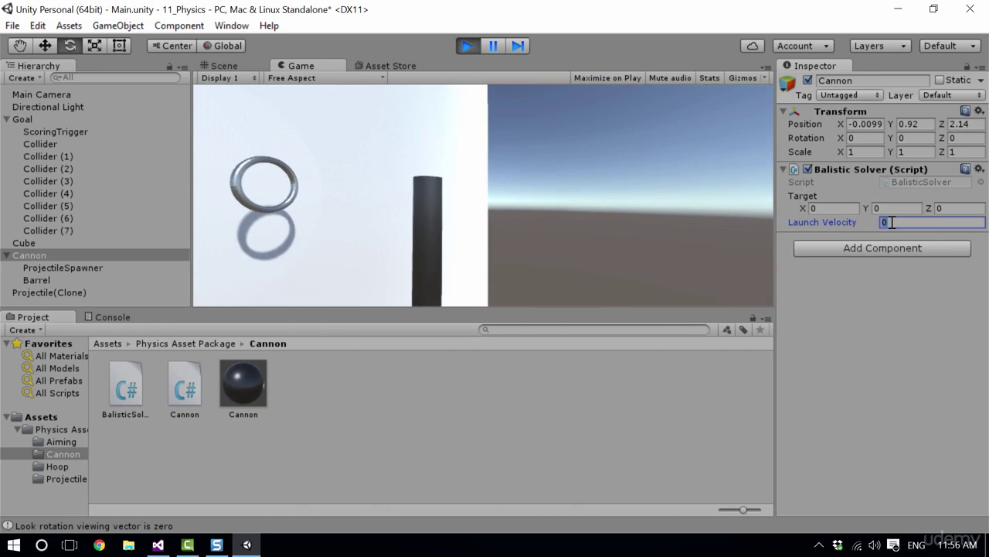
{"action": "type", "text": "100"}
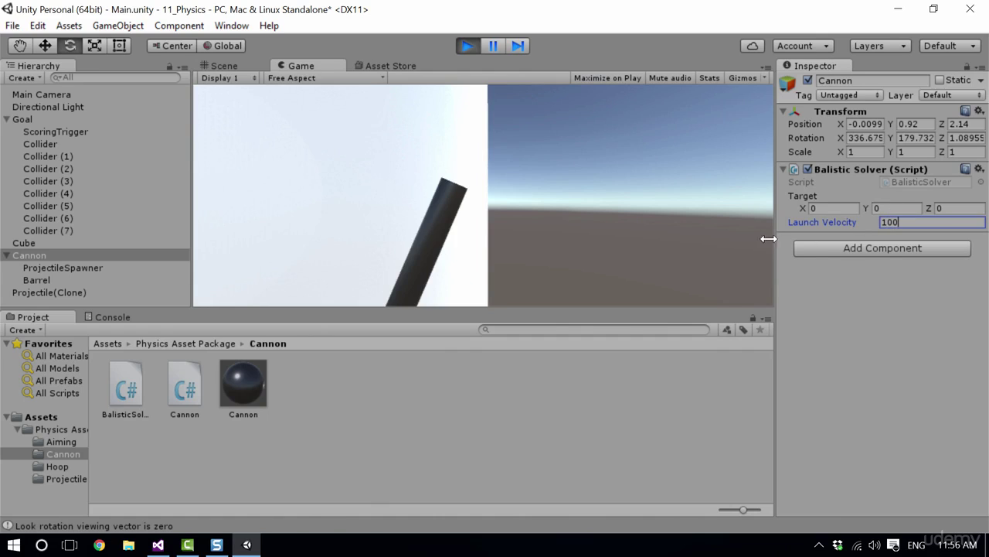
{"action": "left_click", "coordinate": [243, 64]}
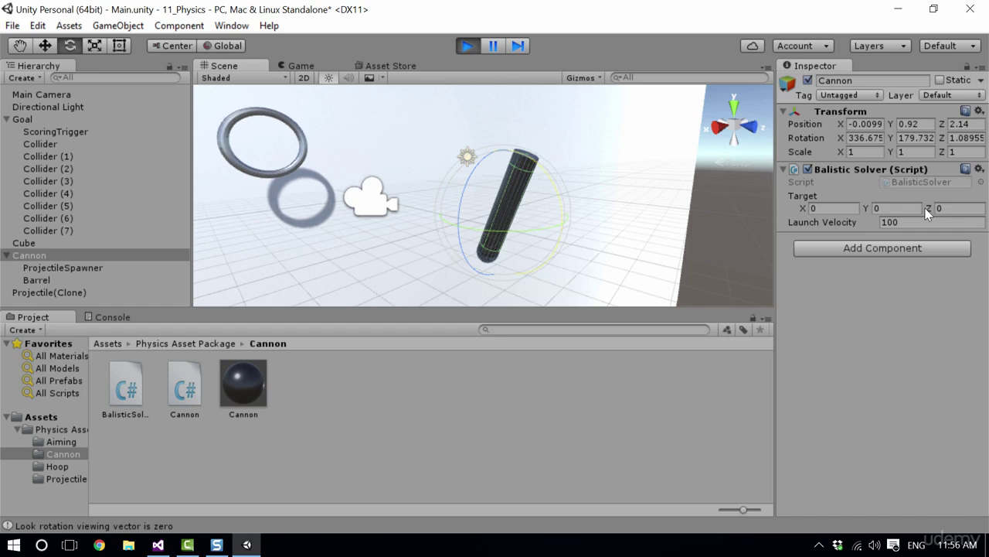
{"action": "left_click_drag", "start_coordinate": [929, 208], "coordinate": [267, 204]}
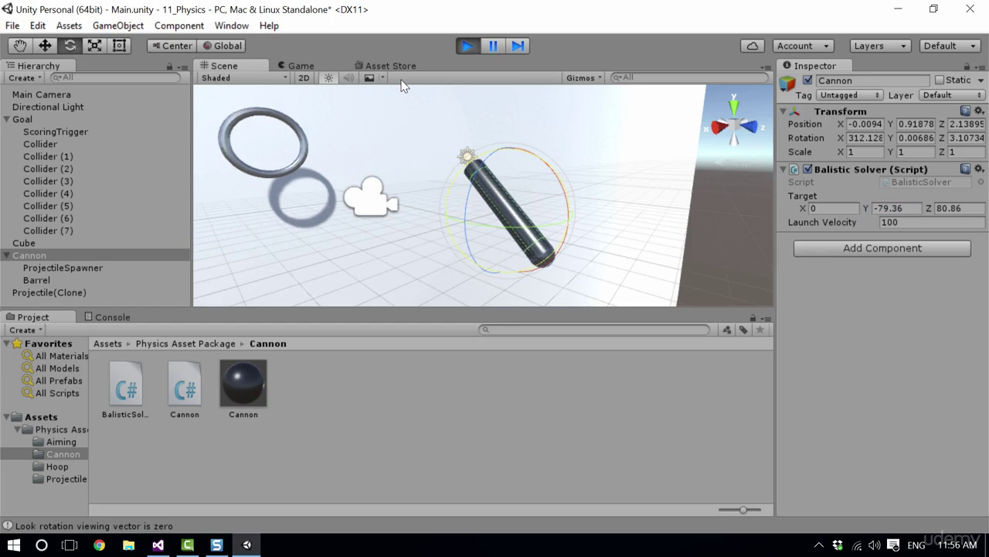
Lower the Balistic Solver's target Y through -85.9 to -162.9 in the game view and fire a projectile.
{"action": "left_click", "coordinate": [298, 66]}
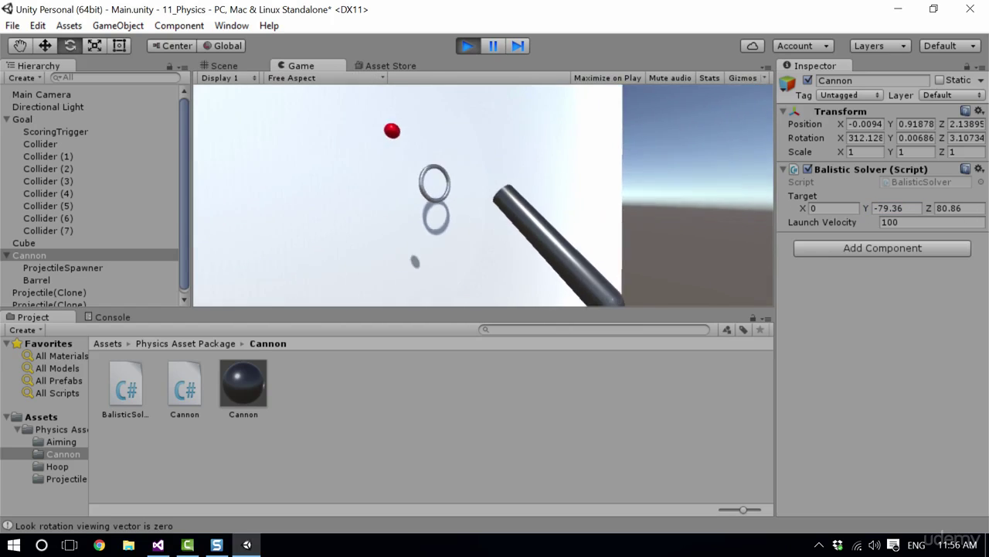
{"action": "left_click_drag", "start_coordinate": [869, 207], "coordinate": [840, 215]}
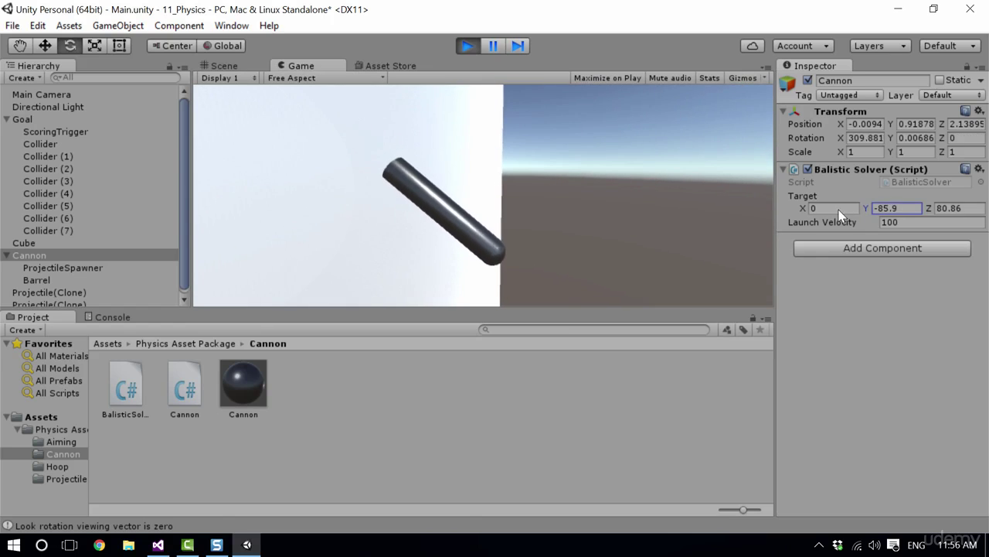
{"action": "left_click", "coordinate": [392, 147]}
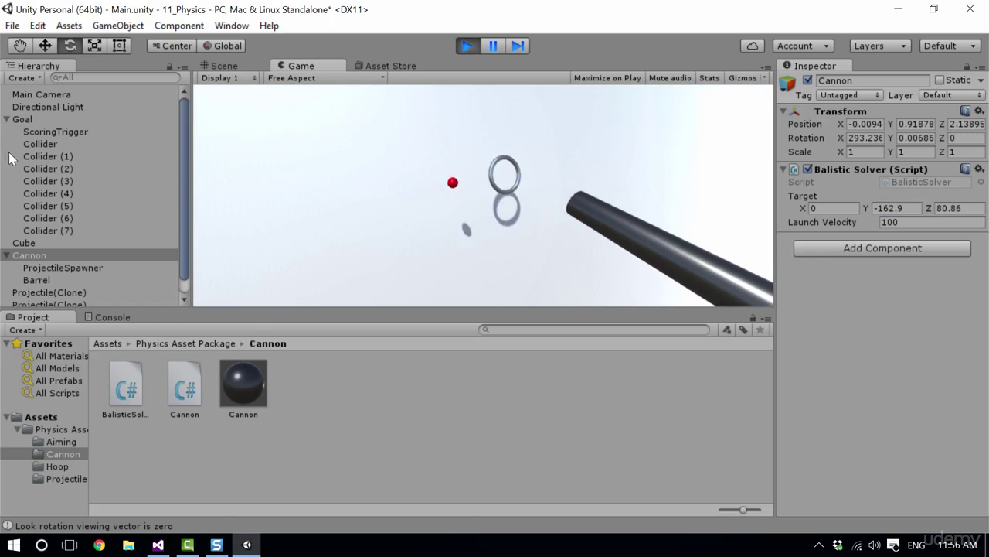